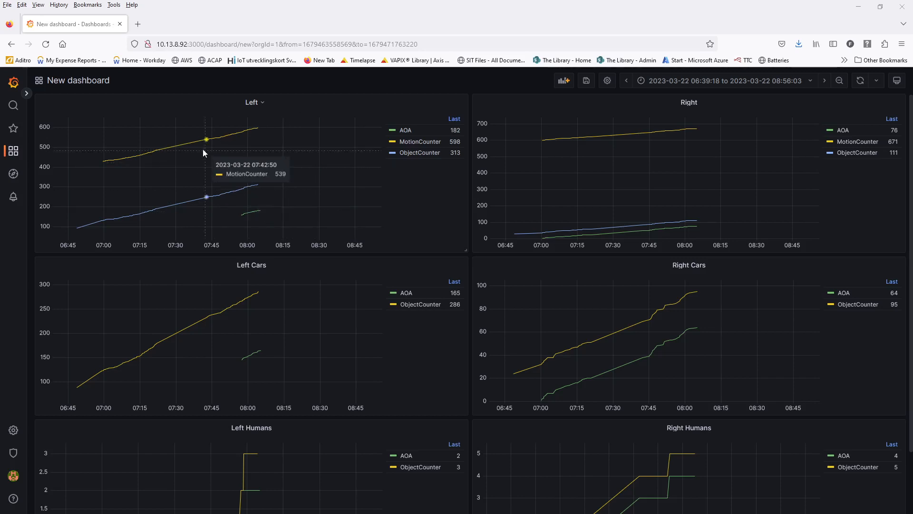
- Zoom the Left panel graph to 07:38–08:08 and scroll through the dashboard's panels
{"action": "left_click_drag", "start_coordinate": [196, 153], "coordinate": [268, 166]}
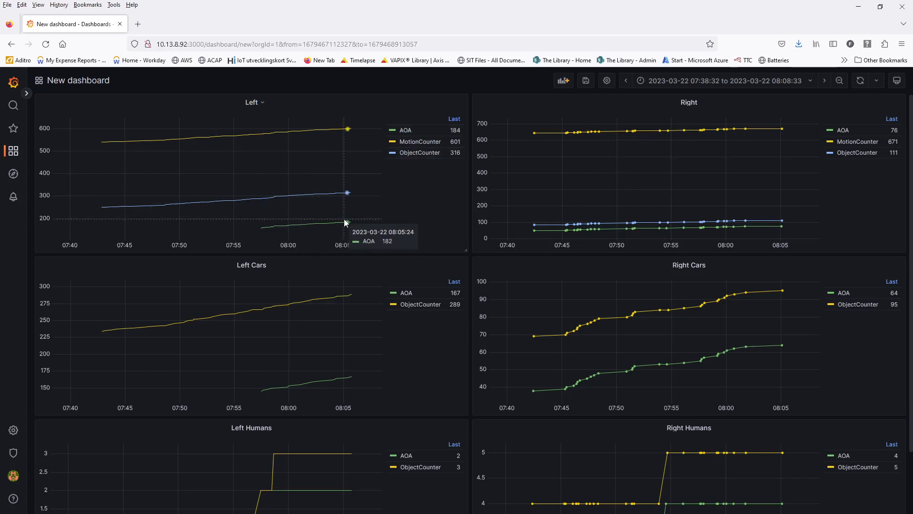
{"action": "scroll", "coordinate": [402, 289], "scroll_direction": "down", "scroll_amount": 2}
{"action": "scroll", "coordinate": [390, 270], "scroll_direction": "up", "scroll_amount": 2}
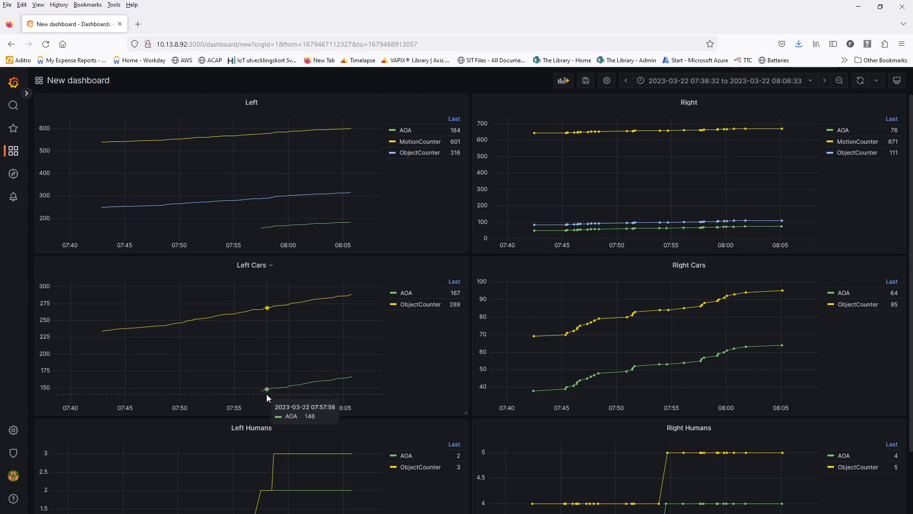
{"action": "scroll", "coordinate": [518, 328], "scroll_direction": "down", "scroll_amount": 3}
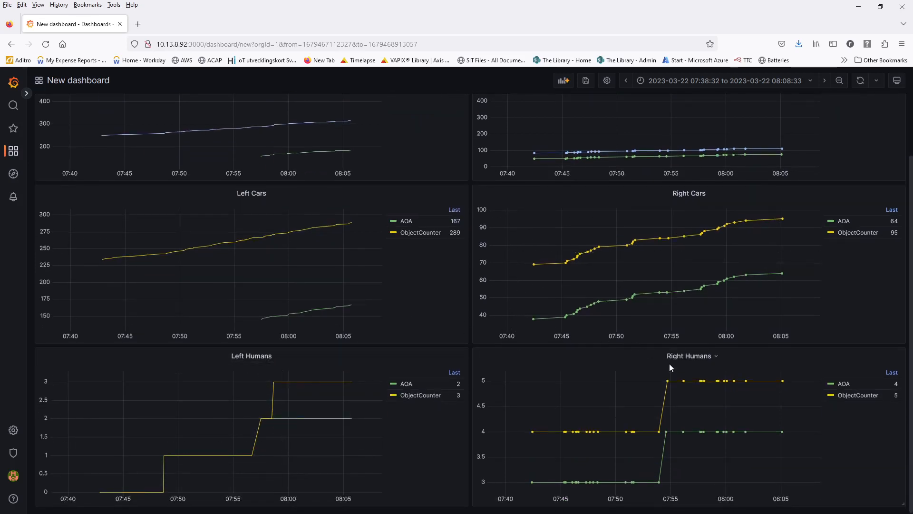
{"action": "scroll", "coordinate": [669, 363], "scroll_direction": "up", "scroll_amount": 3}
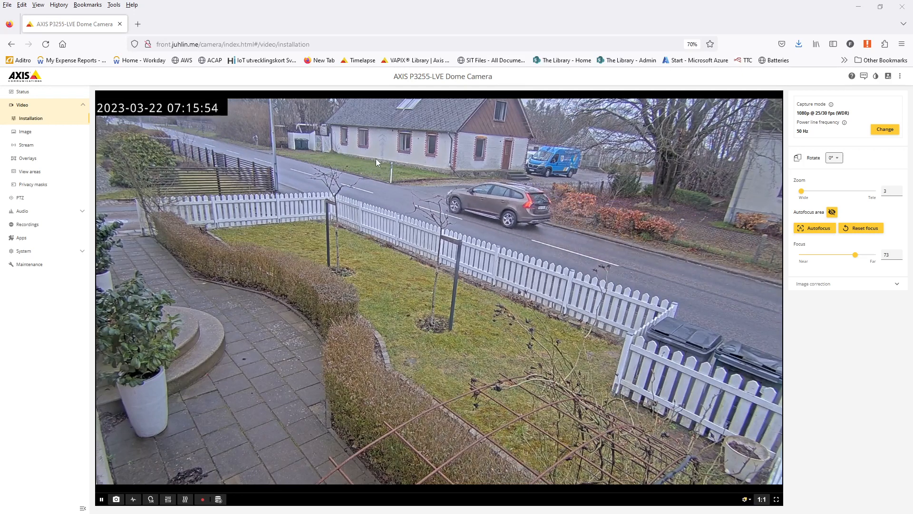
- Launch AXIS Object Analytics in a new tab from the camera's Apps list
{"action": "left_click", "coordinate": [34, 239]}
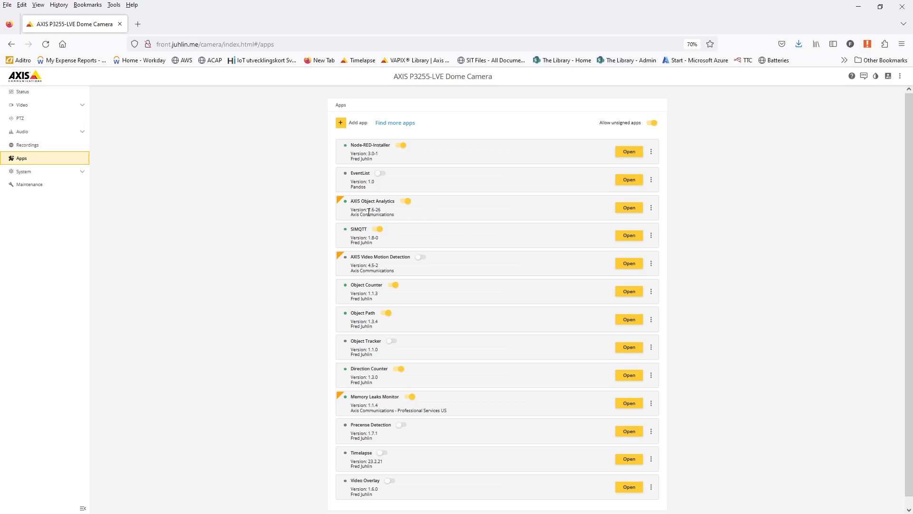
{"action": "left_click_drag", "start_coordinate": [368, 212], "coordinate": [382, 212]}
{"action": "left_click", "coordinate": [628, 208]}
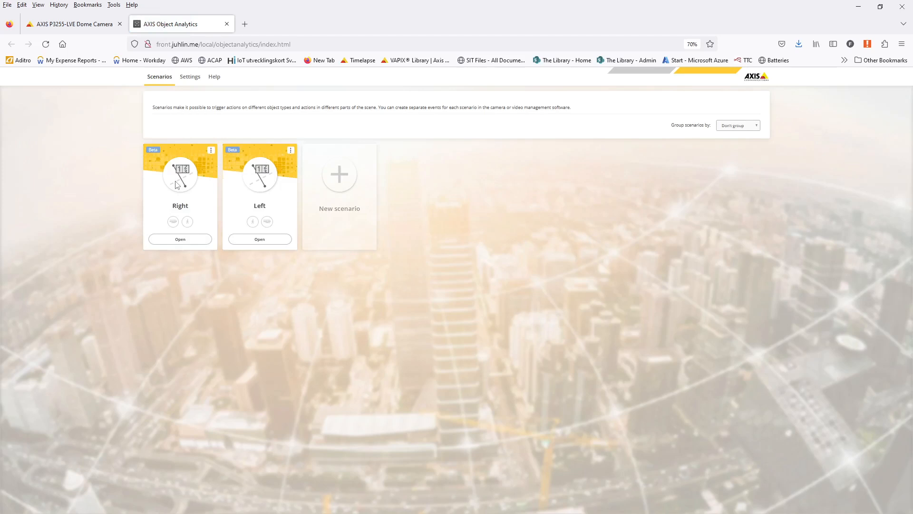
- Inspect the Right and Left crossline scenarios, then close the Object Analytics tab
{"action": "left_click", "coordinate": [176, 240]}
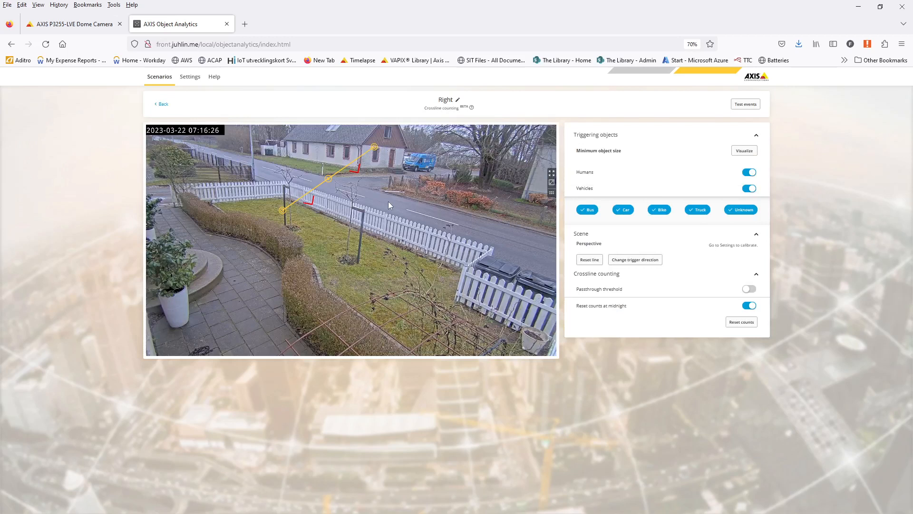
{"action": "left_click", "coordinate": [445, 102]}
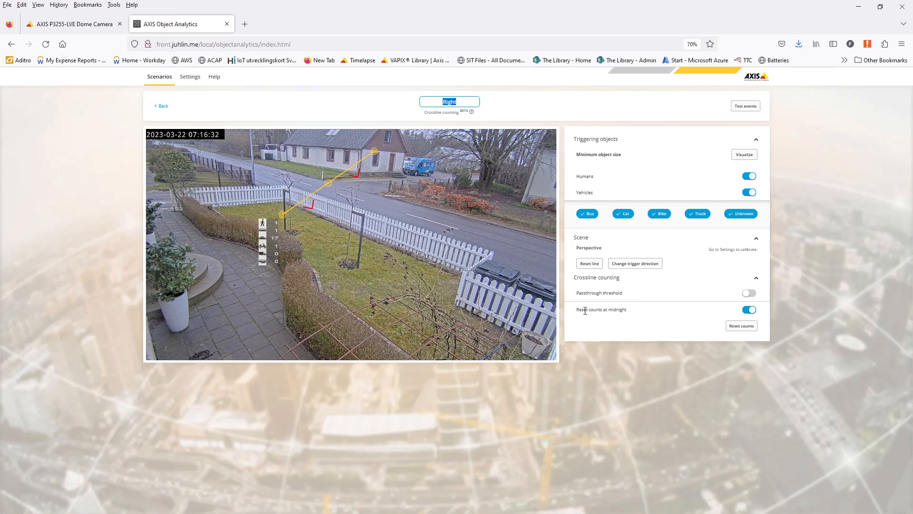
{"action": "left_click_drag", "start_coordinate": [576, 314], "coordinate": [624, 306]}
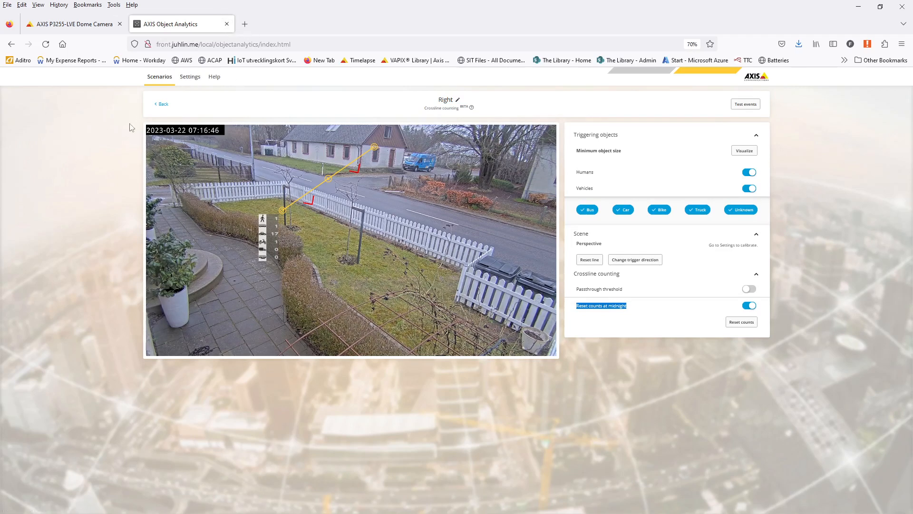
{"action": "left_click", "coordinate": [157, 104]}
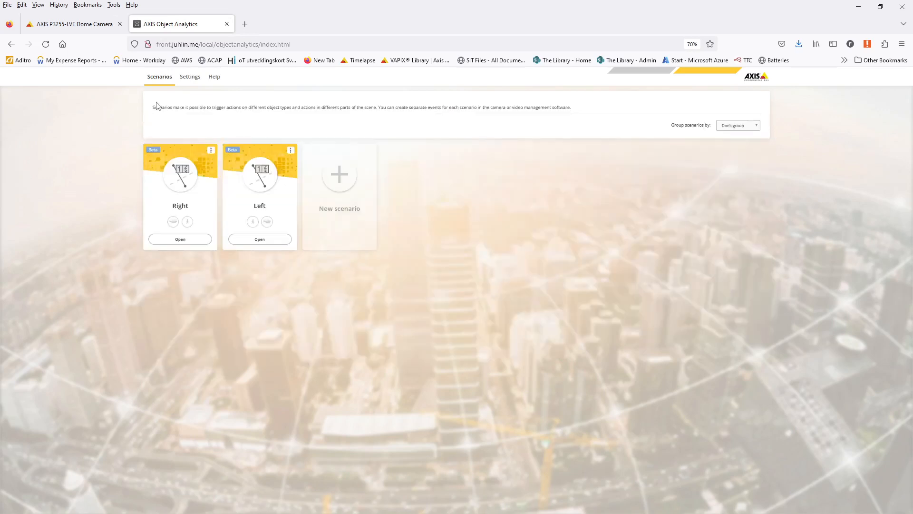
{"action": "left_click", "coordinate": [279, 239]}
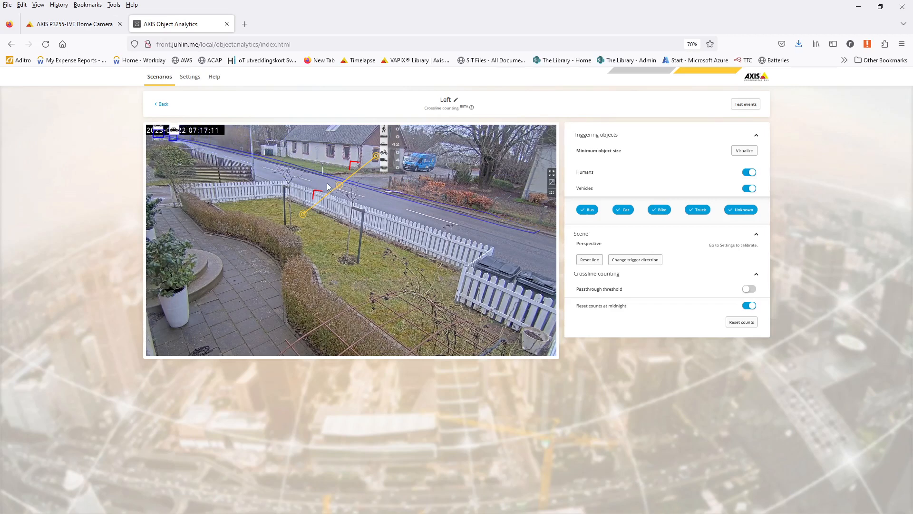
{"action": "left_click", "coordinate": [228, 24]}
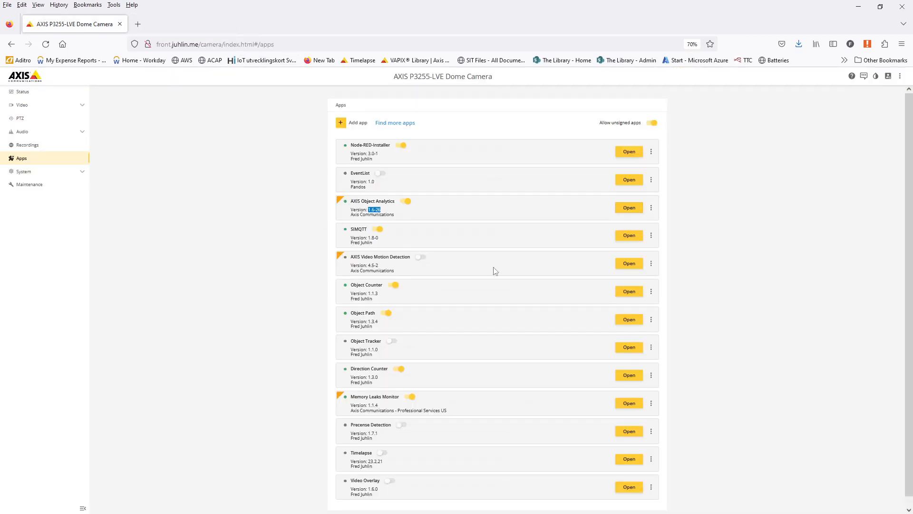
- Open the Object Counter app and shrink the page zoom to 100%
{"action": "left_click", "coordinate": [629, 291]}
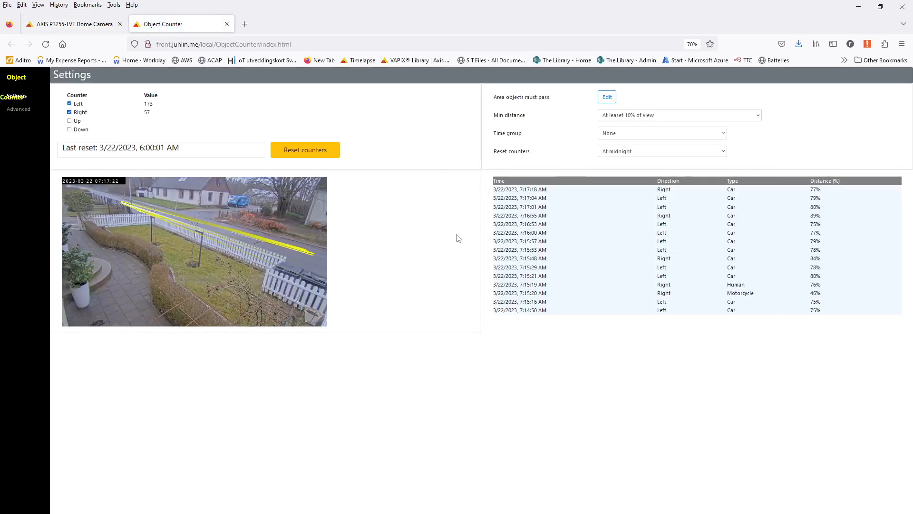
{"action": "key", "text": "ctrl+minus"}
{"action": "scroll", "coordinate": [434, 248], "scroll_direction": "down", "scroll_amount": 1}
{"action": "scroll", "coordinate": [434, 247], "scroll_direction": "up", "scroll_amount": 4}
{"action": "scroll", "coordinate": [434, 244], "scroll_direction": "up", "scroll_amount": 1}
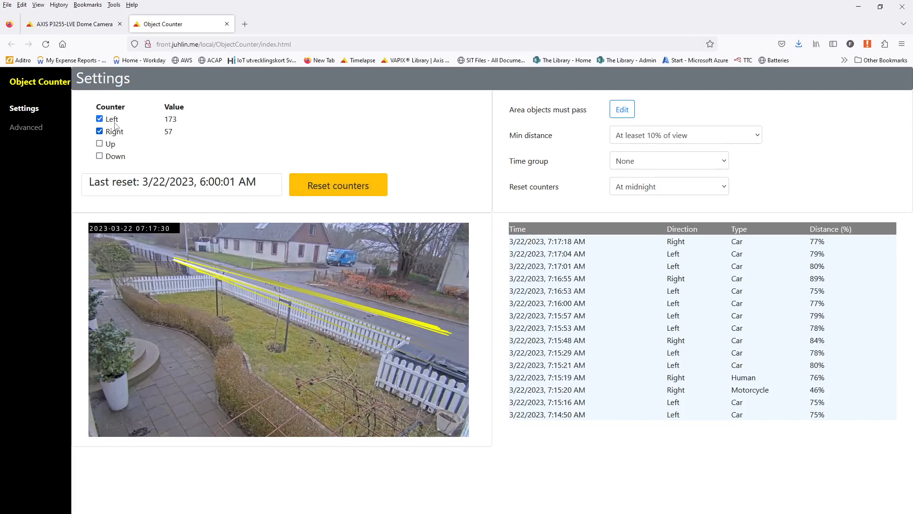
- Review the Left 175 and Right 57 counters, then edit the area objects must pass
{"action": "left_click_drag", "start_coordinate": [90, 120], "coordinate": [145, 169]}
{"action": "left_click", "coordinate": [143, 160]}
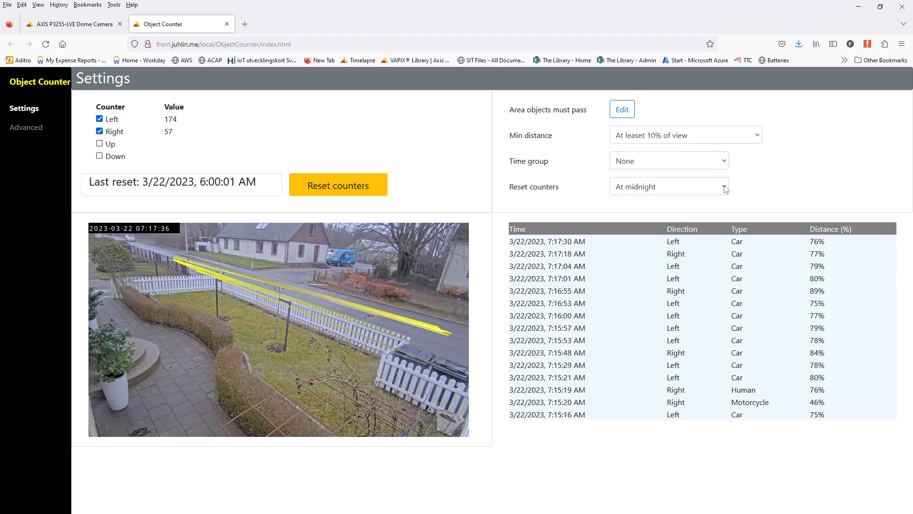
{"action": "left_click", "coordinate": [629, 115]}
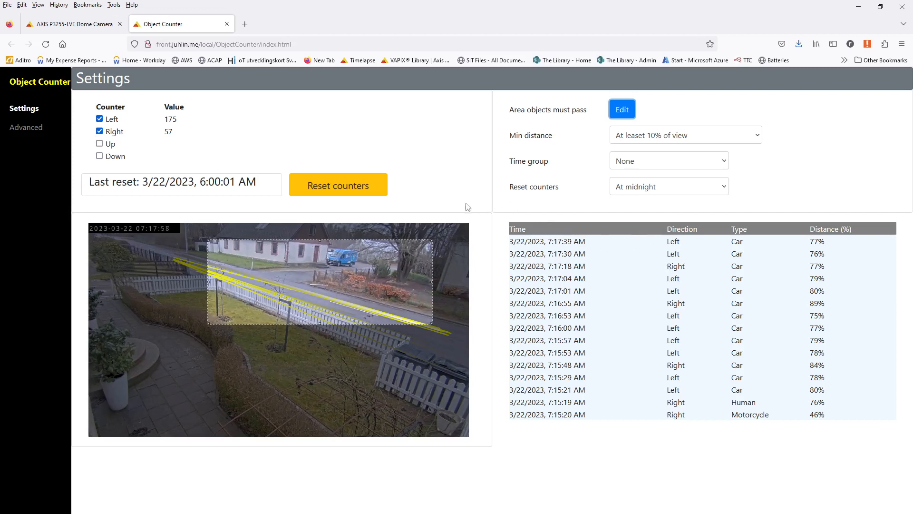
- Check the Min distance and Time group options, leaving both at None, then go to Advanced
{"action": "left_click", "coordinate": [643, 138]}
{"action": "left_click", "coordinate": [643, 138]}
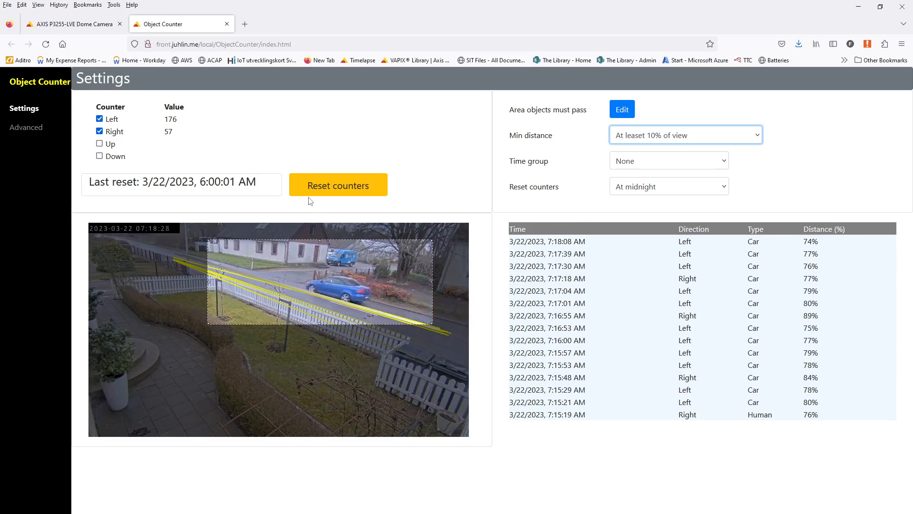
{"action": "left_click", "coordinate": [668, 164]}
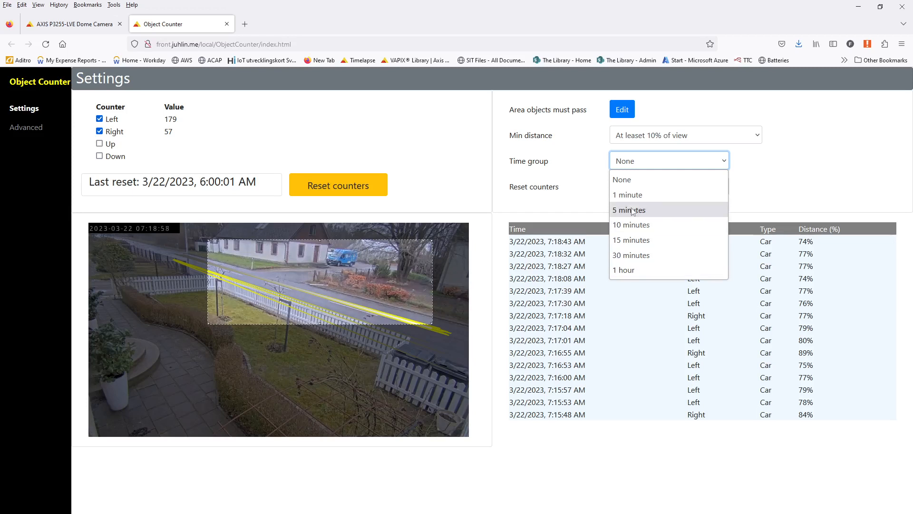
{"action": "left_click", "coordinate": [626, 181]}
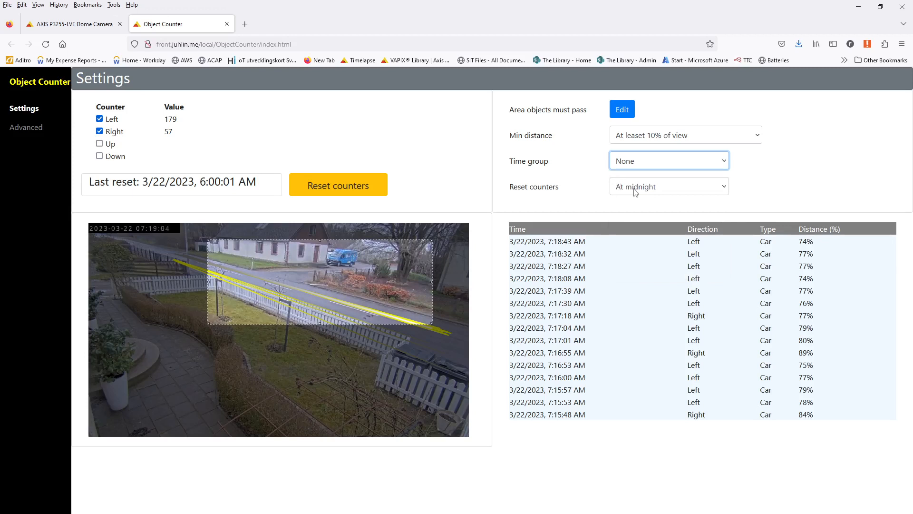
{"action": "left_click", "coordinate": [21, 131]}
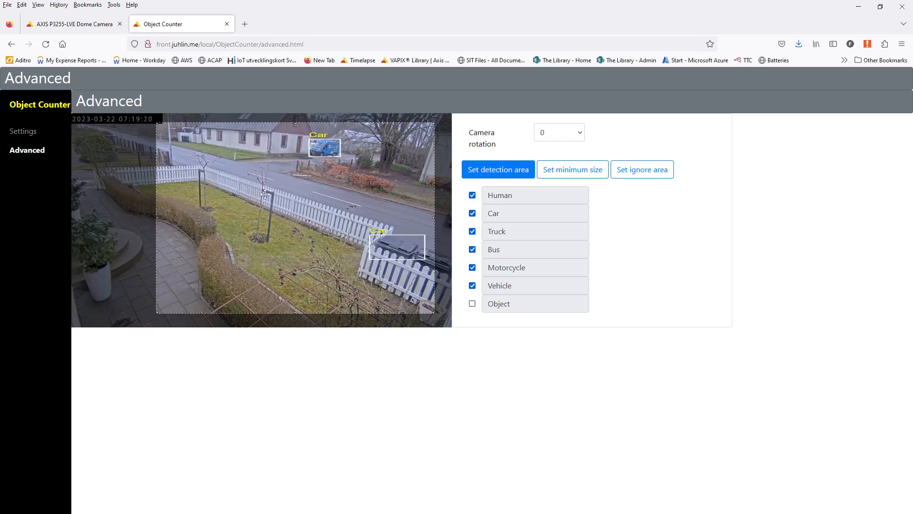
- Pull the detection area's left edge right, view the ignore area, then return to Settings
{"action": "mouse_move", "coordinate": [157, 125]}
{"action": "left_mouse_down"}
{"action": "mouse_move", "coordinate": [178, 128]}
{"action": "mouse_move", "coordinate": [171, 124]}
{"action": "left_mouse_up"}
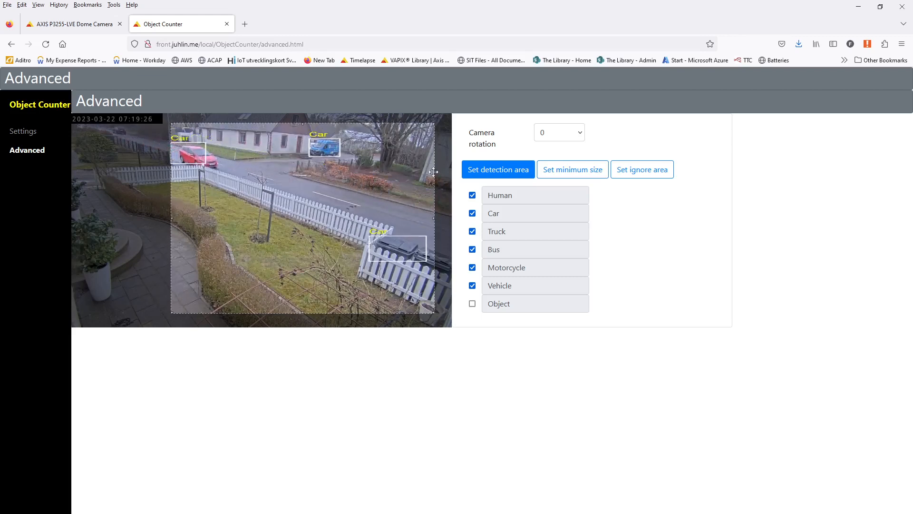
{"action": "left_click", "coordinate": [655, 171]}
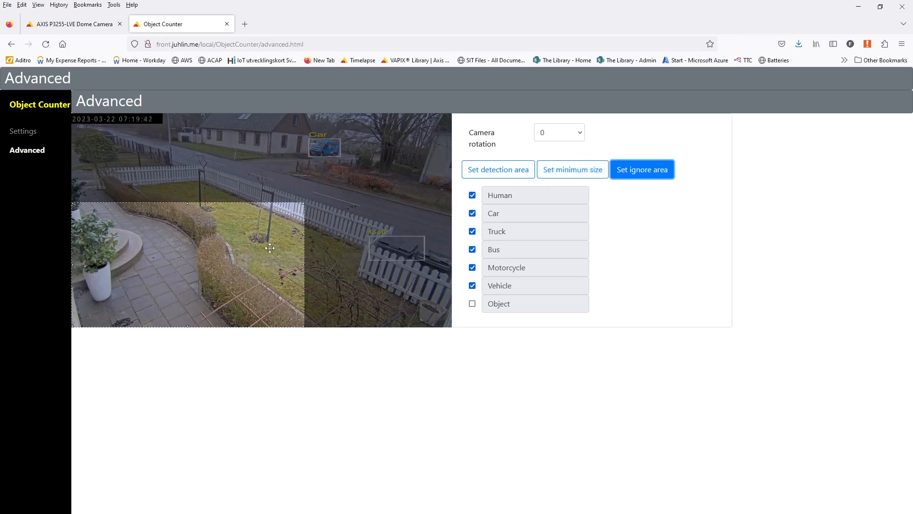
{"action": "left_click", "coordinate": [23, 134]}
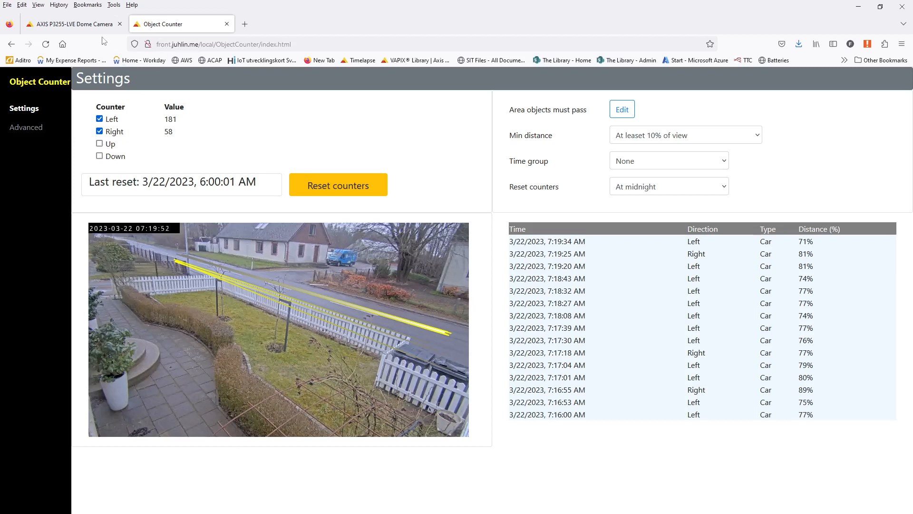
- Close Object Counter and launch Direction Counter from the camera's Apps list
{"action": "left_click", "coordinate": [226, 24]}
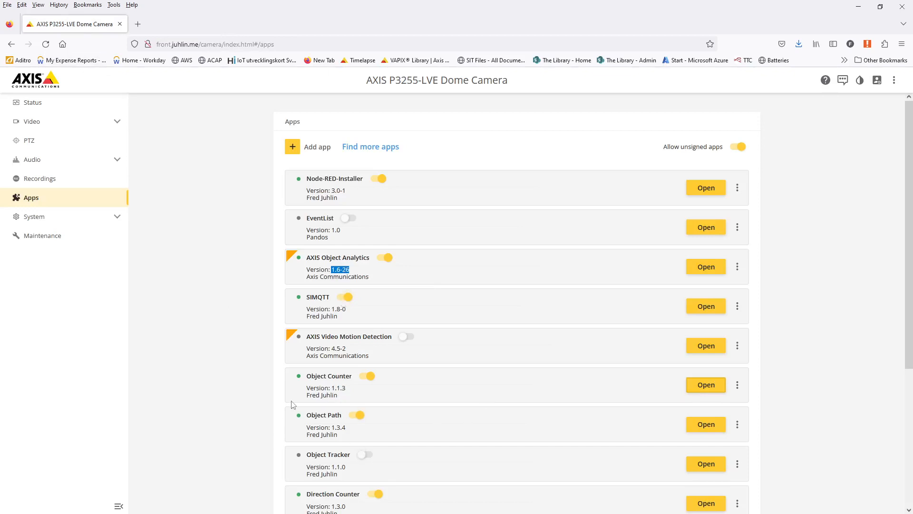
{"action": "scroll", "coordinate": [313, 407], "scroll_direction": "down", "scroll_amount": 3}
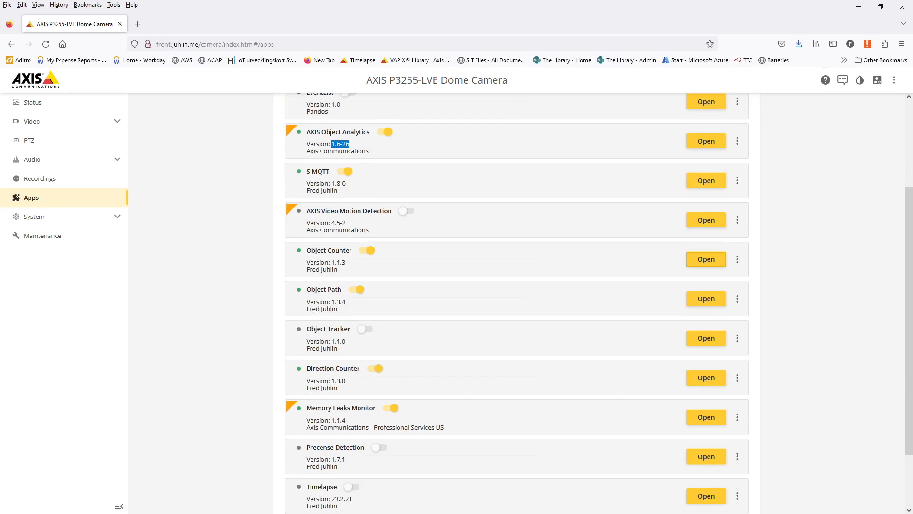
{"action": "left_click", "coordinate": [706, 377]}
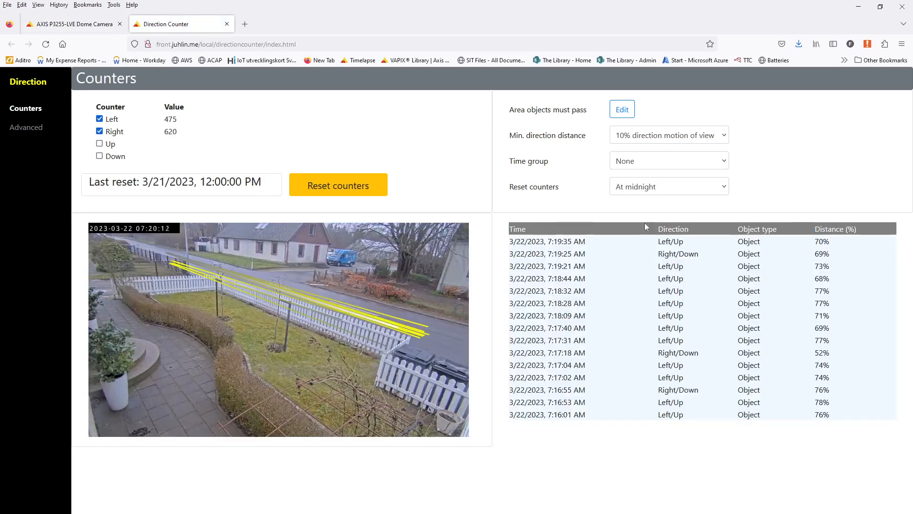
- Edit the Direction Counter counting area and nudge it slightly right
{"action": "left_click", "coordinate": [623, 108]}
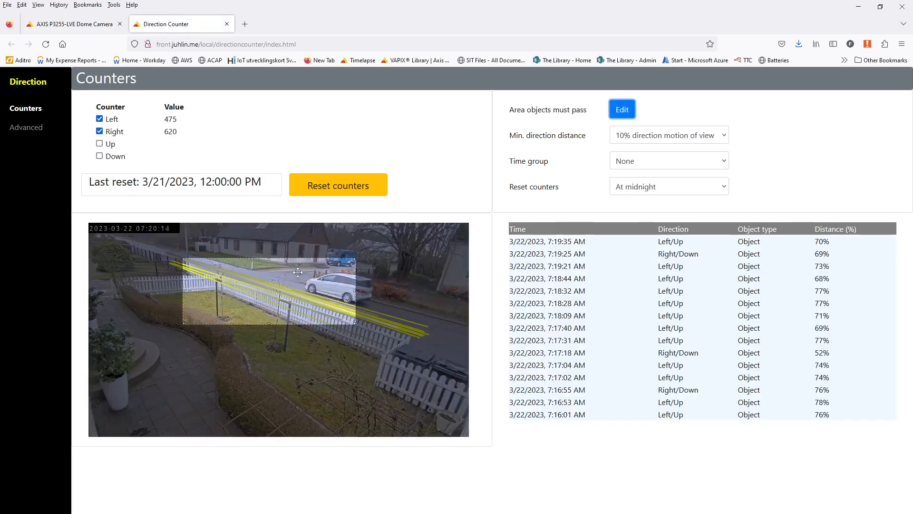
{"action": "left_click_drag", "start_coordinate": [296, 281], "coordinate": [301, 281]}
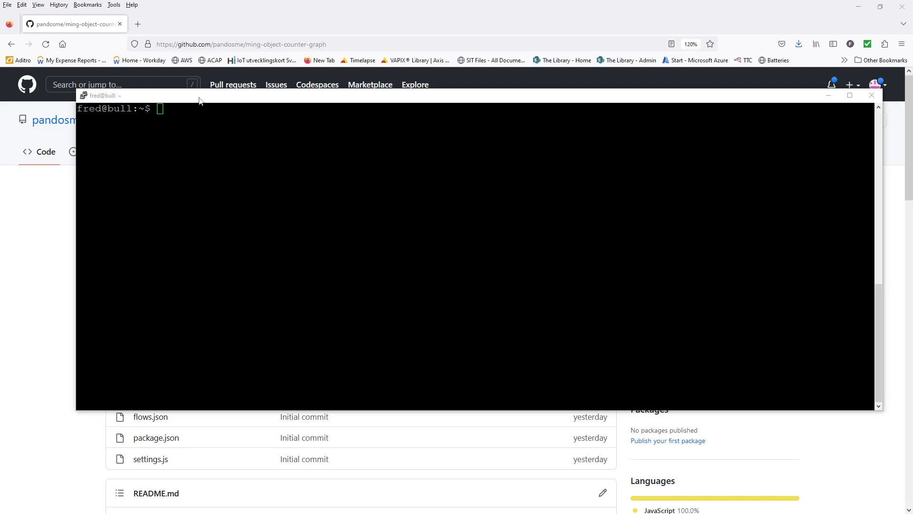
{"action": "left_click_drag", "start_coordinate": [200, 100], "coordinate": [201, 122]}
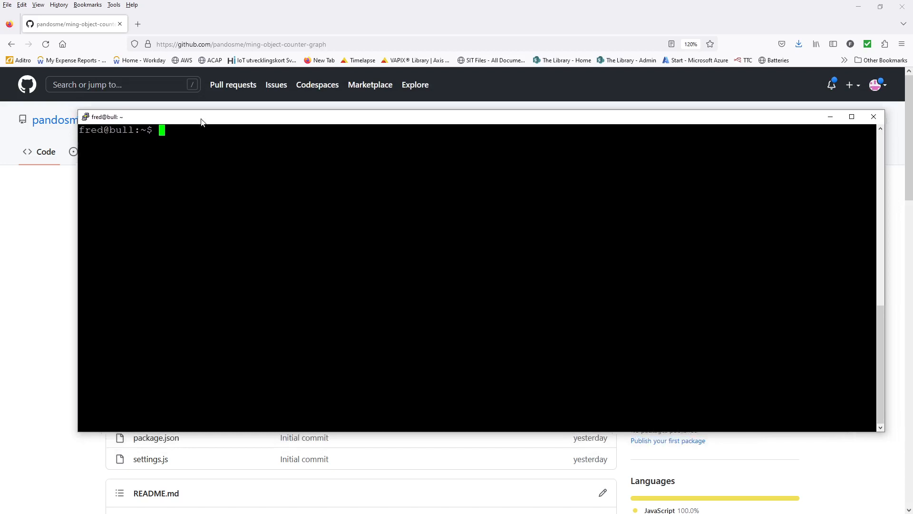
{"action": "left_click_drag", "start_coordinate": [201, 122], "coordinate": [203, 125]}
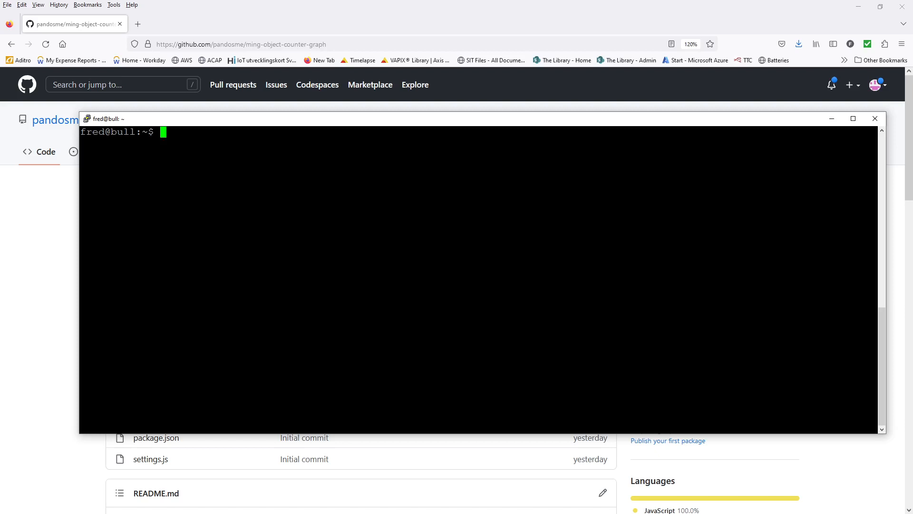
{"action": "type", "text": "git"}
{"action": "key", "text": "Return"}
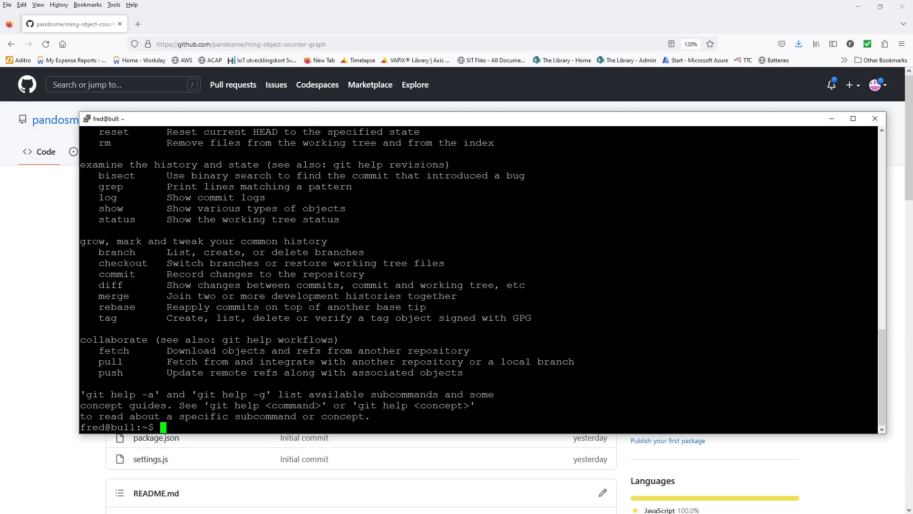
{"action": "type", "text": "docker"}
{"action": "key", "text": "Return"}
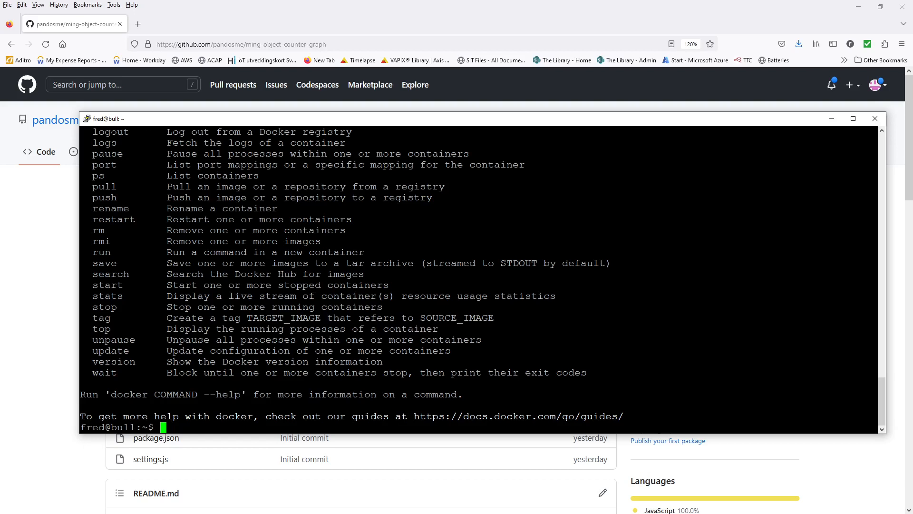
{"action": "type", "text": "clear"}
{"action": "key", "text": "Return"}
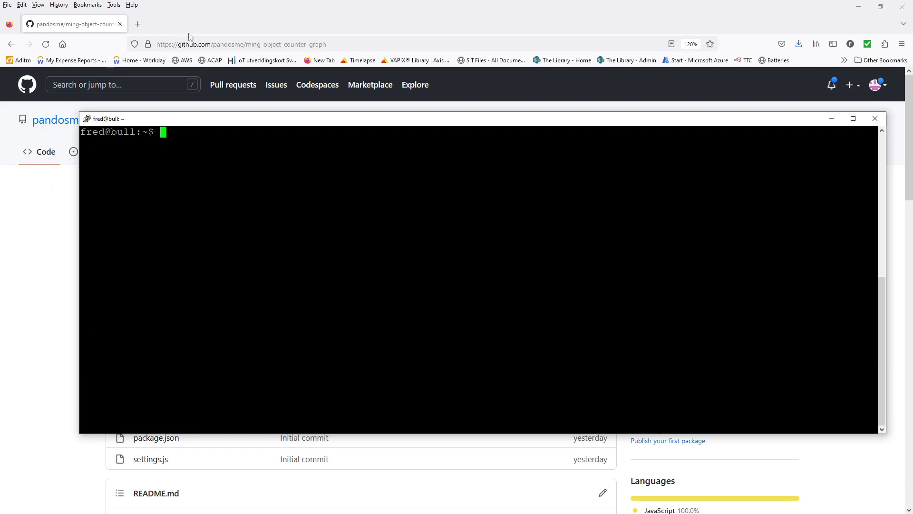
- Copy the ming-object-counter-graph HTTPS clone URL from the repository's Code menu
{"action": "left_click", "coordinate": [201, 45]}
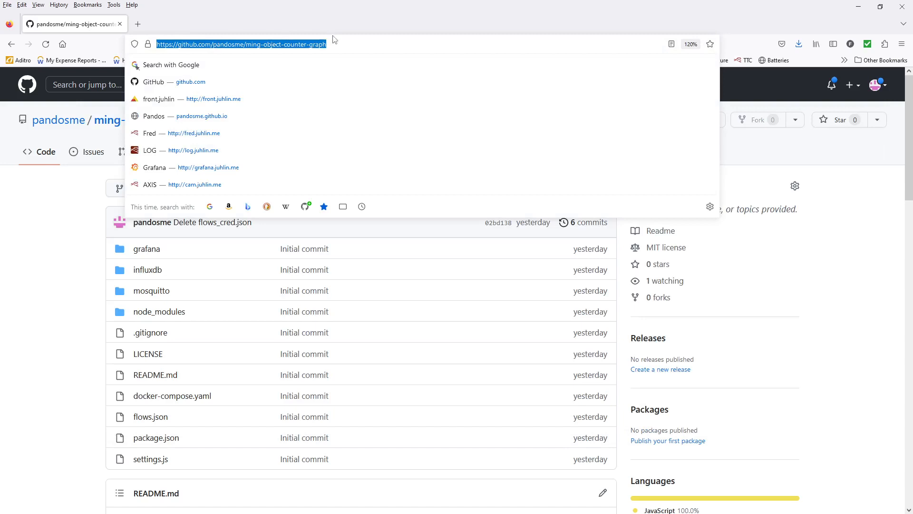
{"action": "left_click", "coordinate": [337, 47]}
{"action": "left_click_drag", "start_coordinate": [337, 47], "coordinate": [250, 51]}
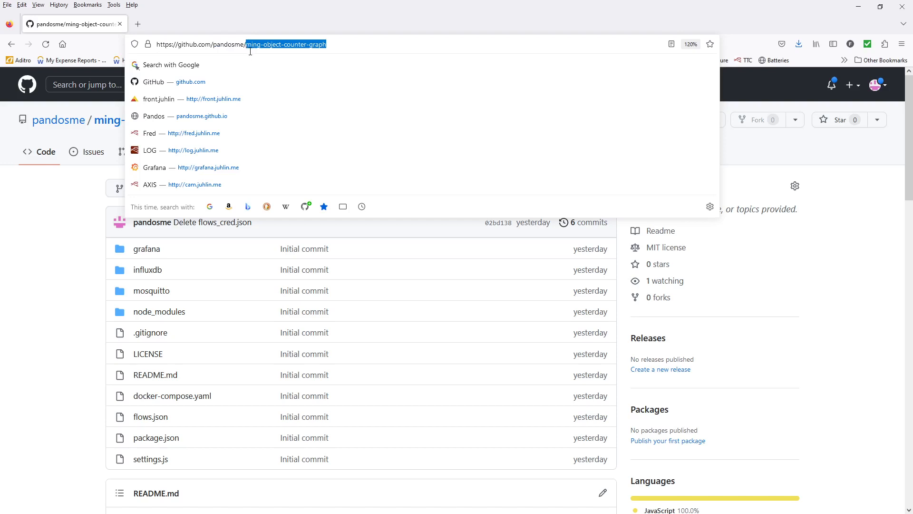
{"action": "left_click", "coordinate": [72, 256]}
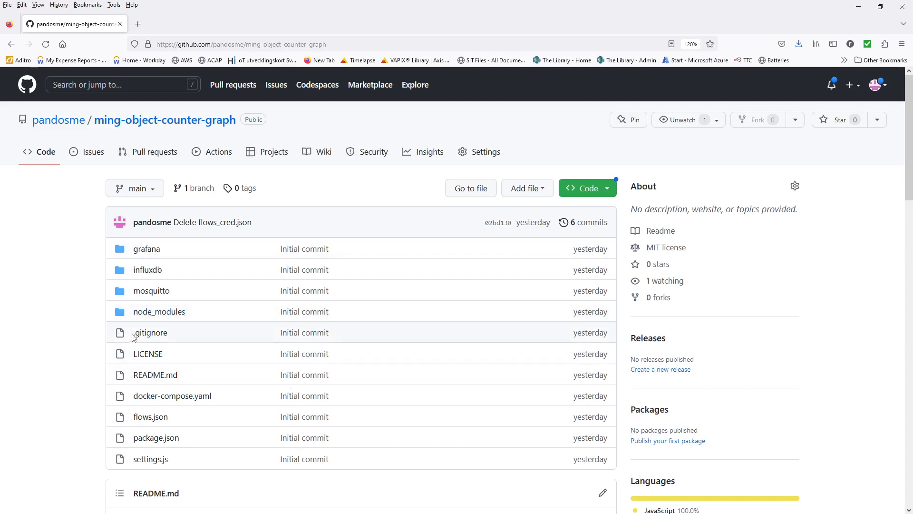
{"action": "scroll", "coordinate": [75, 336], "scroll_direction": "down", "scroll_amount": 3}
{"action": "scroll", "coordinate": [75, 336], "scroll_direction": "up", "scroll_amount": 3}
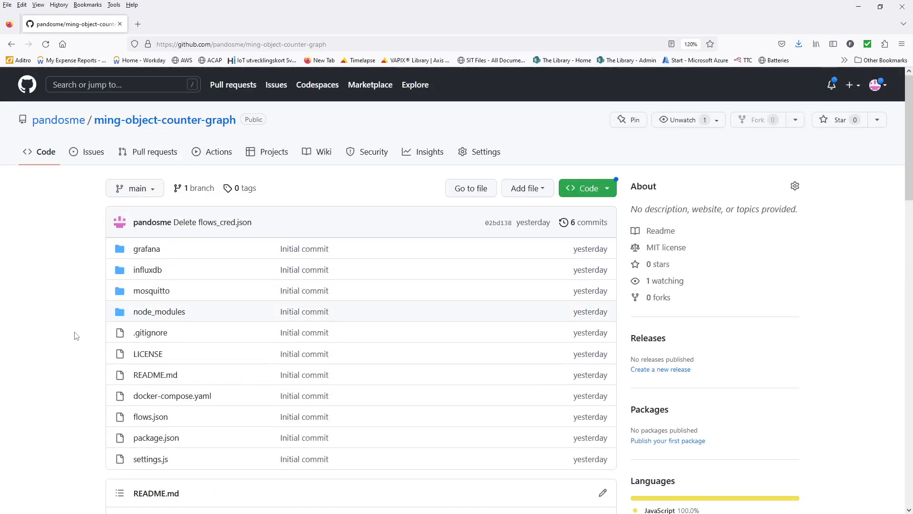
{"action": "left_click", "coordinate": [608, 188]}
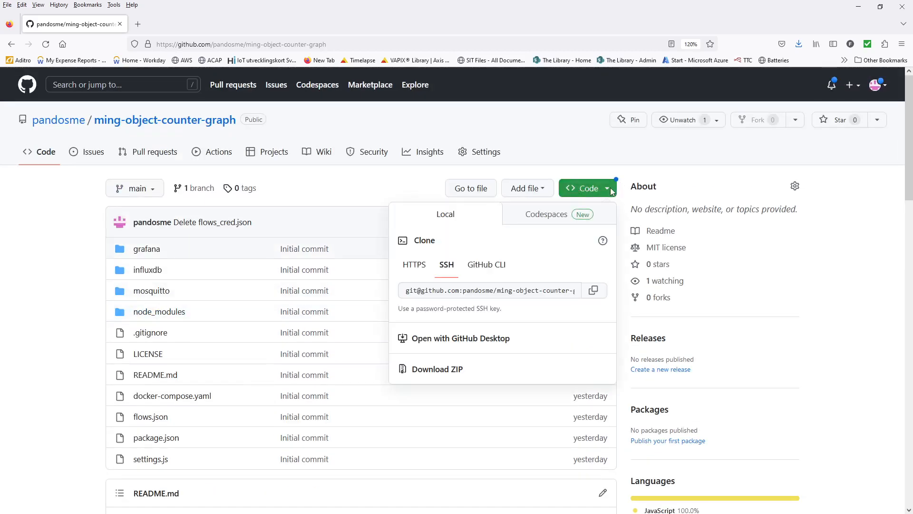
{"action": "left_click", "coordinate": [419, 269]}
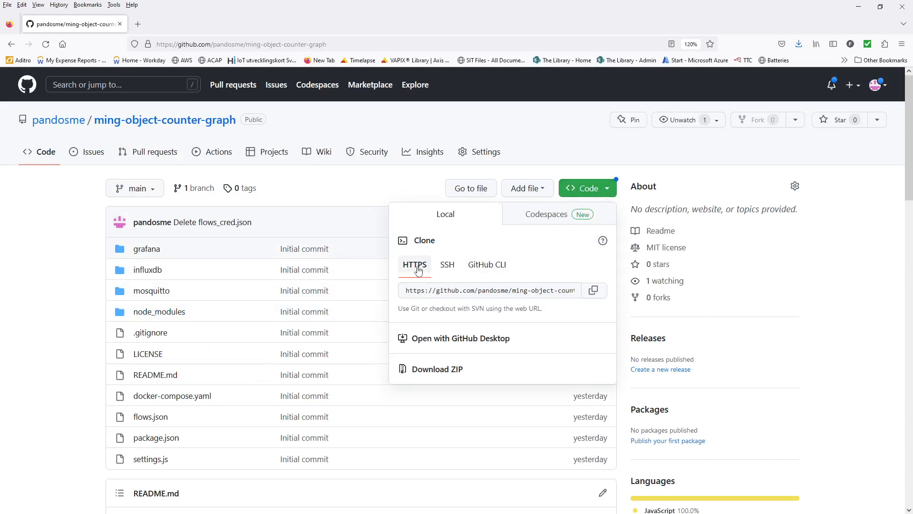
{"action": "left_click", "coordinate": [594, 291]}
- Run git clone with the pasted HTTPS URL in the terminal
{"action": "key", "text": "alt+Tab"}
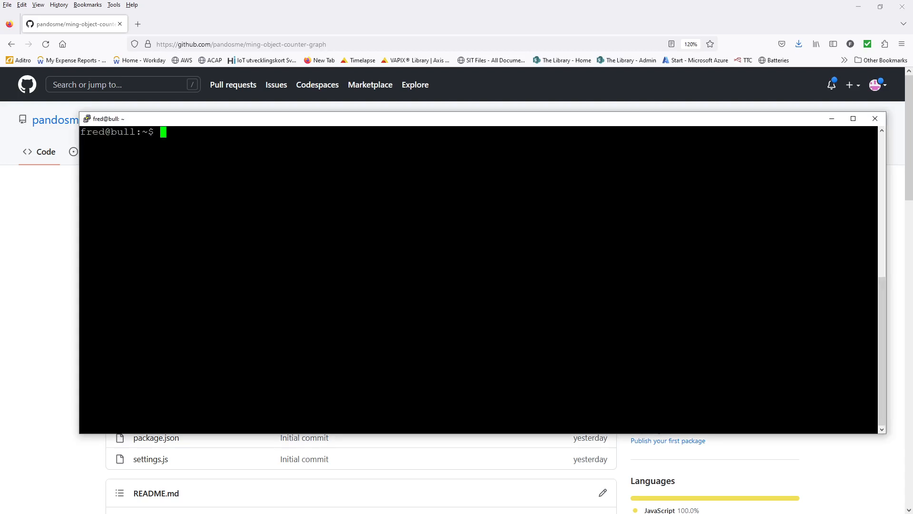
{"action": "type", "text": "git clone"}
{"action": "key", "text": "shift+Insert"}
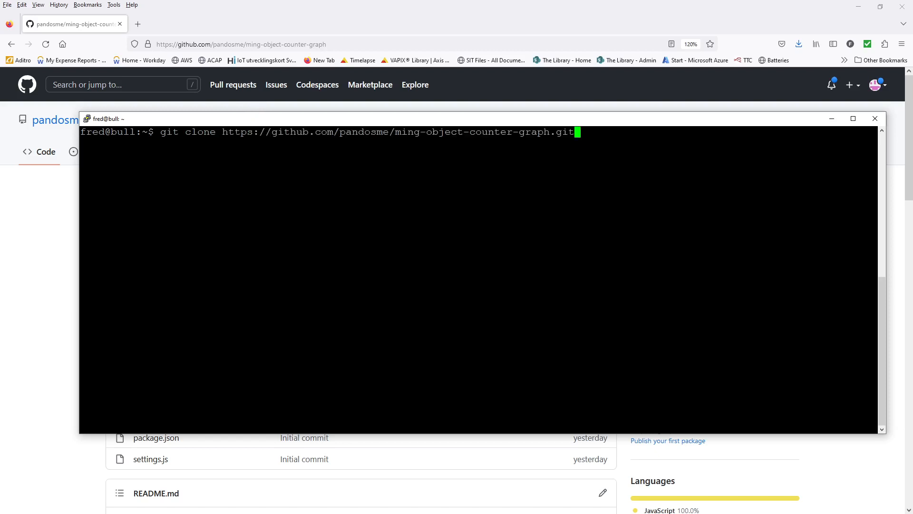
{"action": "key", "text": "Return"}
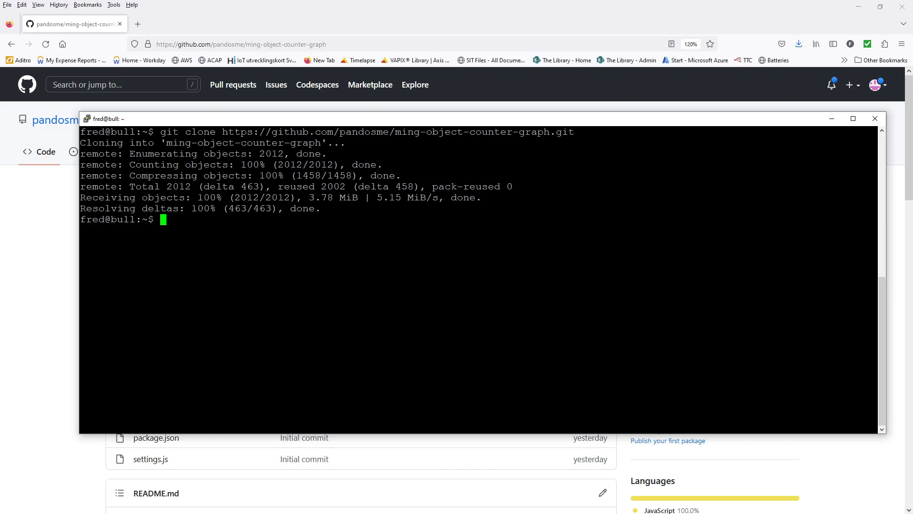
- Enter the ming-object-counter-graph folder and list its files with ls
{"action": "type", "text": "cd min"}
{"action": "key", "text": "Tab"}
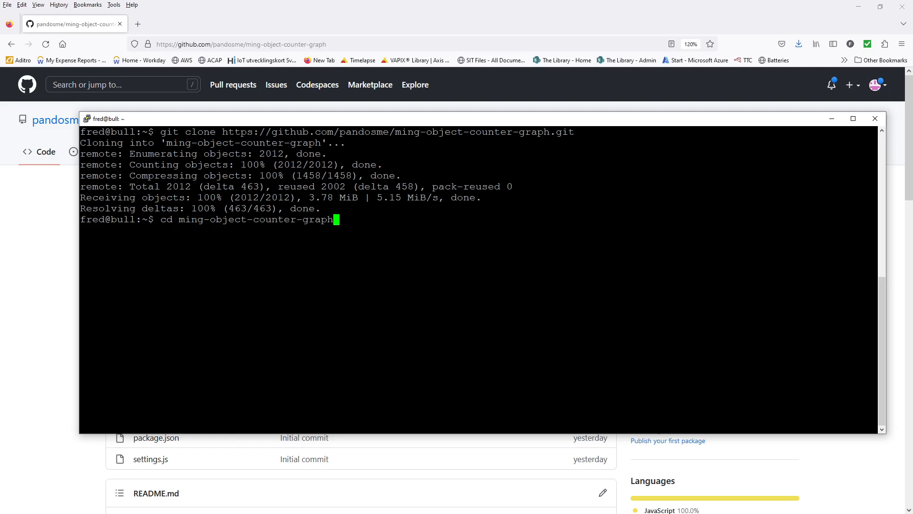
{"action": "key", "text": "Return"}
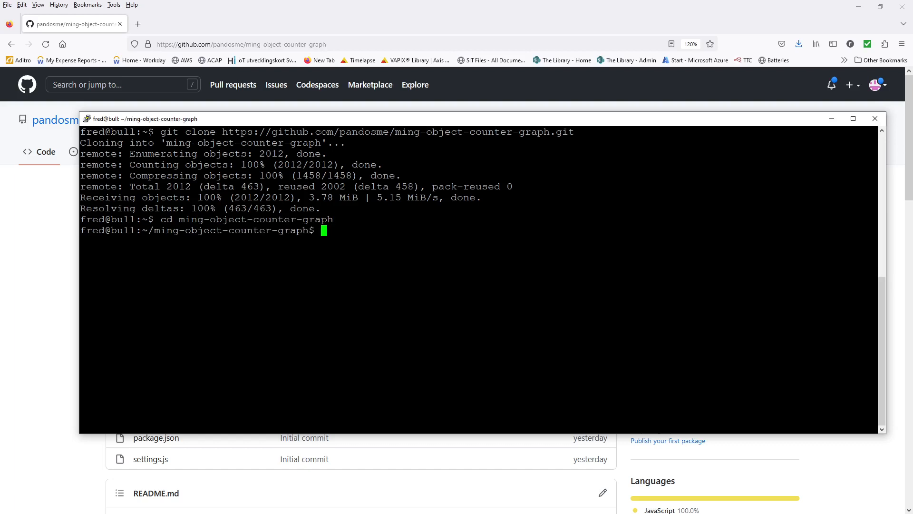
{"action": "type", "text": "ls"}
{"action": "key", "text": "Return"}
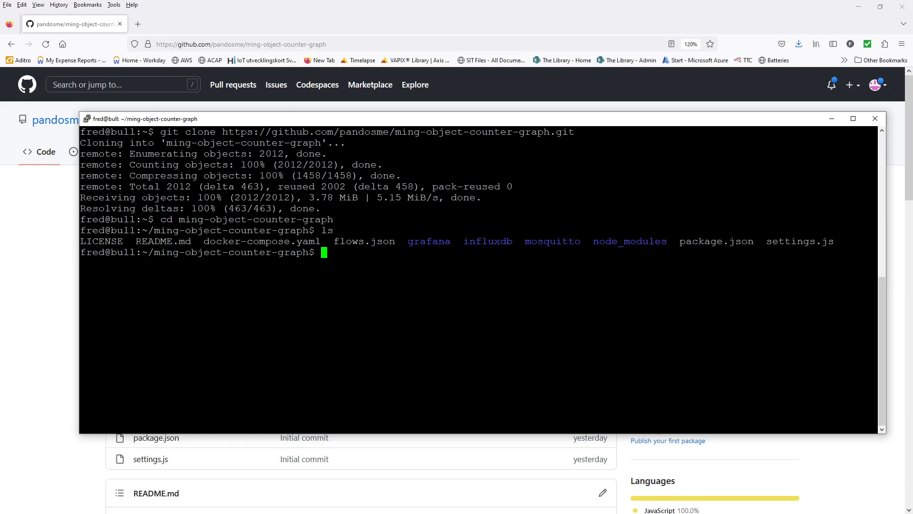
- List the repository files in detail with ls -l, then open docker-compose.yaml in nano
{"action": "type", "text": "ls -l"}
{"action": "key", "text": "Return"}
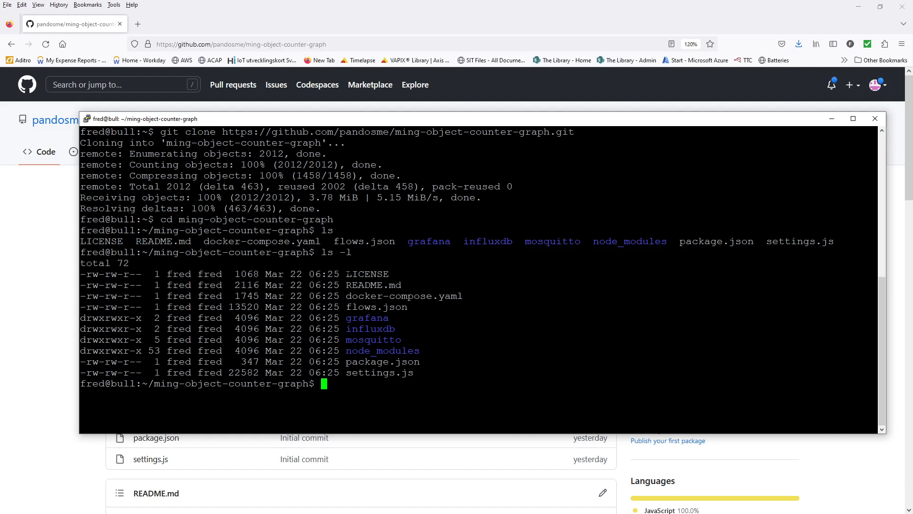
{"action": "type", "text": "nano doc"}
{"action": "key", "text": "Tab"}
{"action": "key", "text": "Return"}
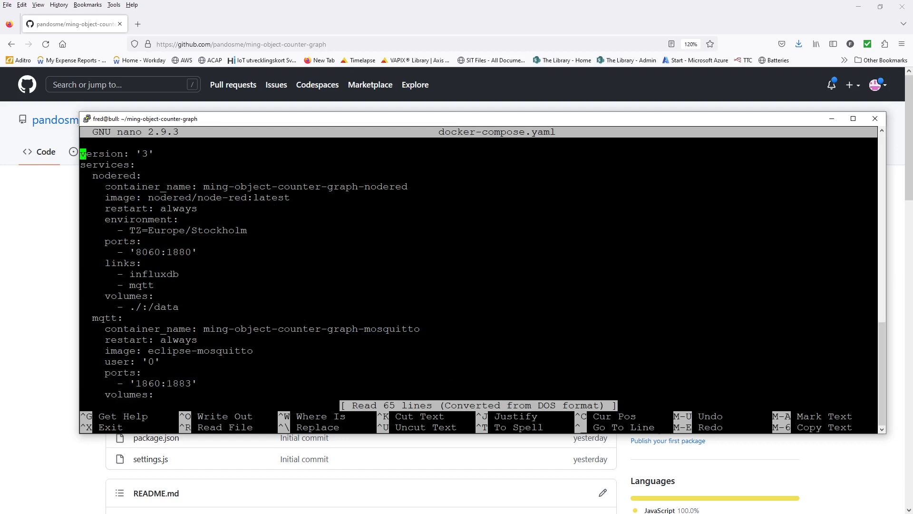
{"action": "double_click", "coordinate": [109, 177]}
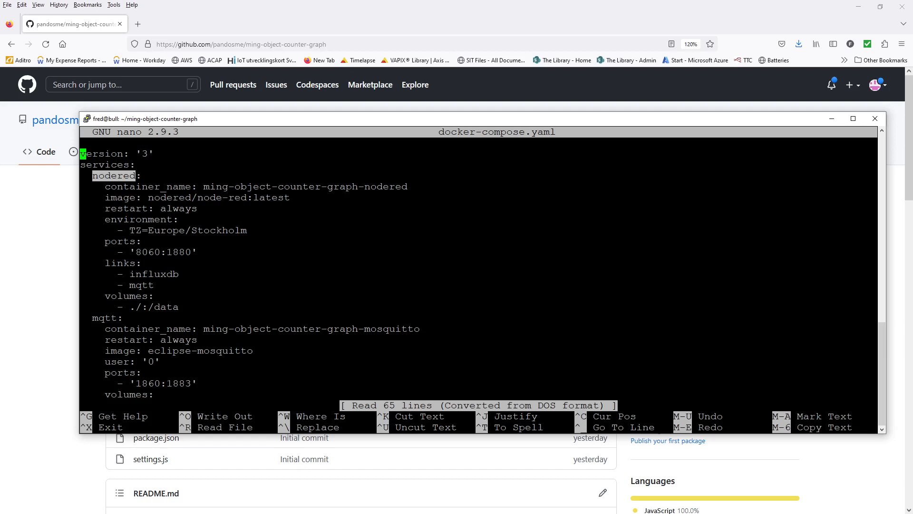
{"action": "left_click_drag", "start_coordinate": [203, 186], "coordinate": [407, 186]}
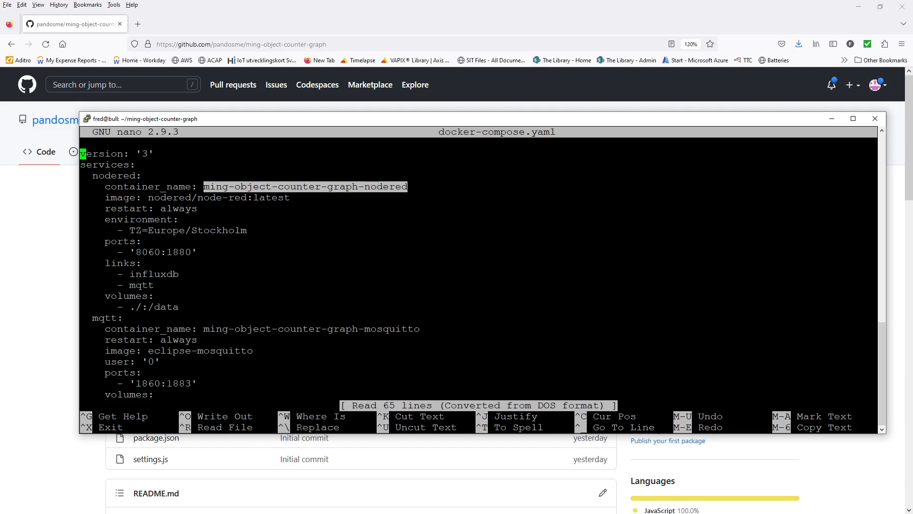
{"action": "left_click_drag", "start_coordinate": [142, 197], "coordinate": [287, 197]}
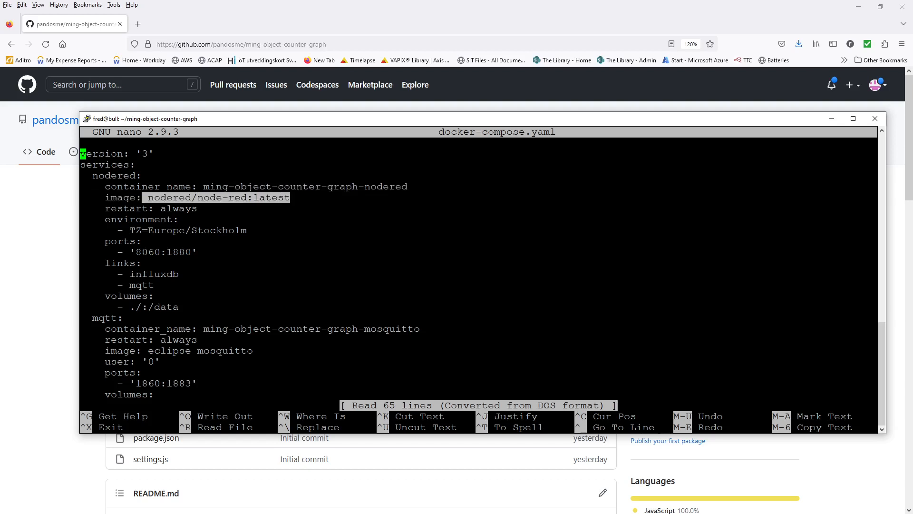
{"action": "left_click_drag", "start_coordinate": [129, 231], "coordinate": [247, 230]}
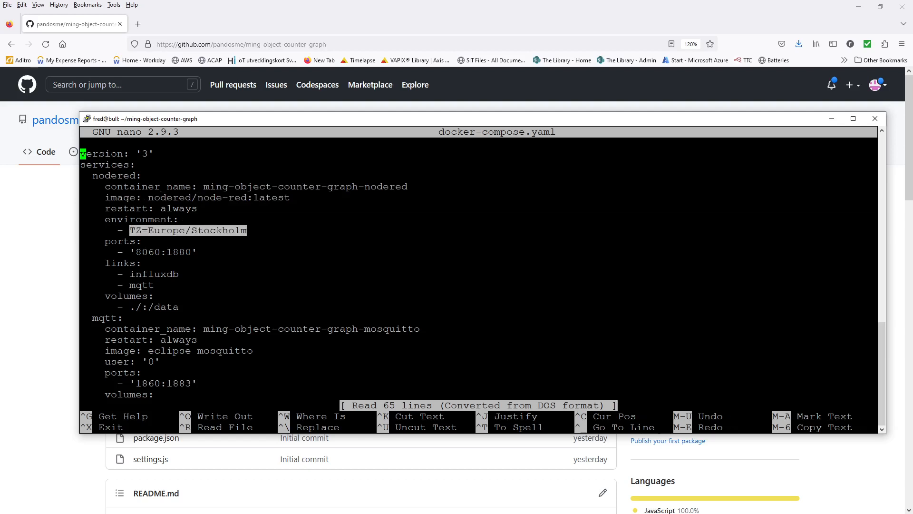
{"action": "left_click", "coordinate": [146, 232]}
{"action": "left_click_drag", "start_coordinate": [148, 230], "coordinate": [247, 230]}
{"action": "left_click", "coordinate": [160, 234]}
{"action": "double_click", "coordinate": [162, 232]}
{"action": "double_click", "coordinate": [179, 252]}
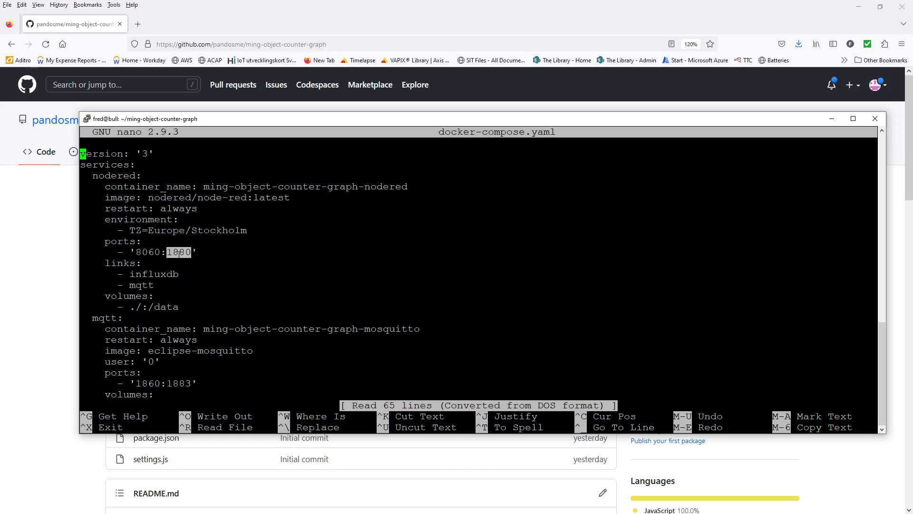
{"action": "double_click", "coordinate": [143, 251]}
{"action": "double_click", "coordinate": [153, 275]}
{"action": "double_click", "coordinate": [143, 276]}
{"action": "double_click", "coordinate": [141, 285]}
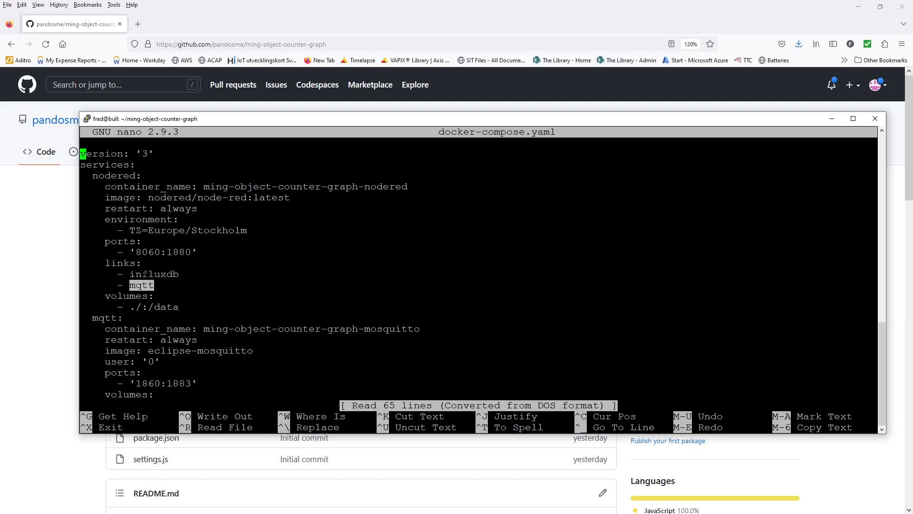
{"action": "double_click", "coordinate": [144, 274]}
{"action": "double_click", "coordinate": [139, 285]}
{"action": "double_click", "coordinate": [164, 308]}
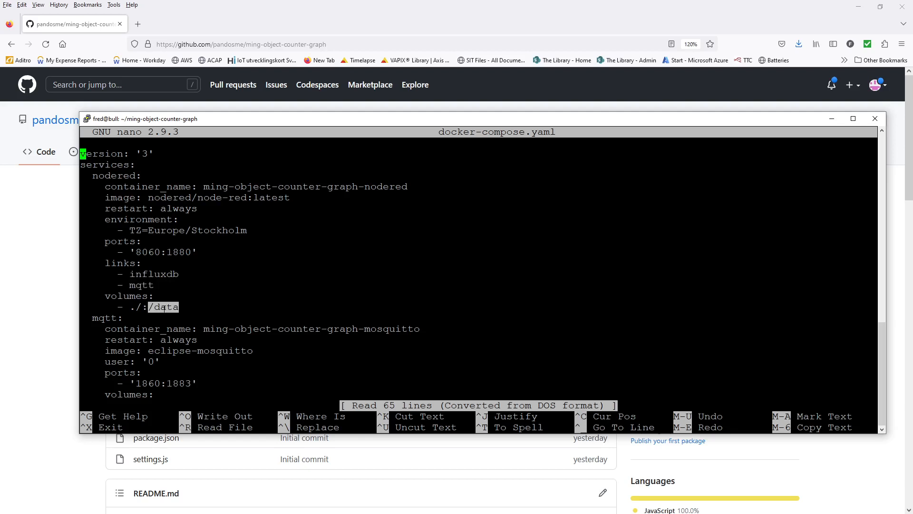
{"action": "double_click", "coordinate": [135, 307]}
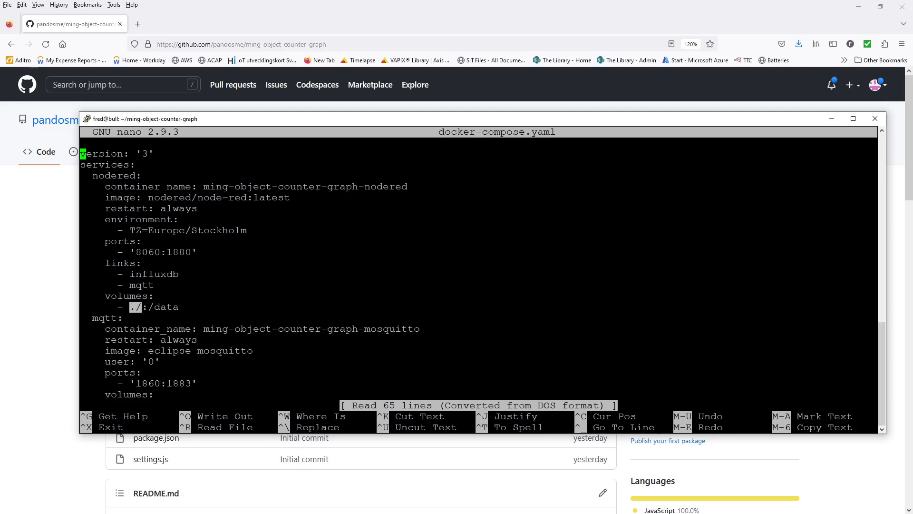
{"action": "double_click", "coordinate": [101, 318]}
{"action": "left_click_drag", "start_coordinate": [203, 329], "coordinate": [412, 331]}
{"action": "double_click", "coordinate": [403, 327]}
{"action": "left_click", "coordinate": [404, 328]}
{"action": "double_click", "coordinate": [173, 339]}
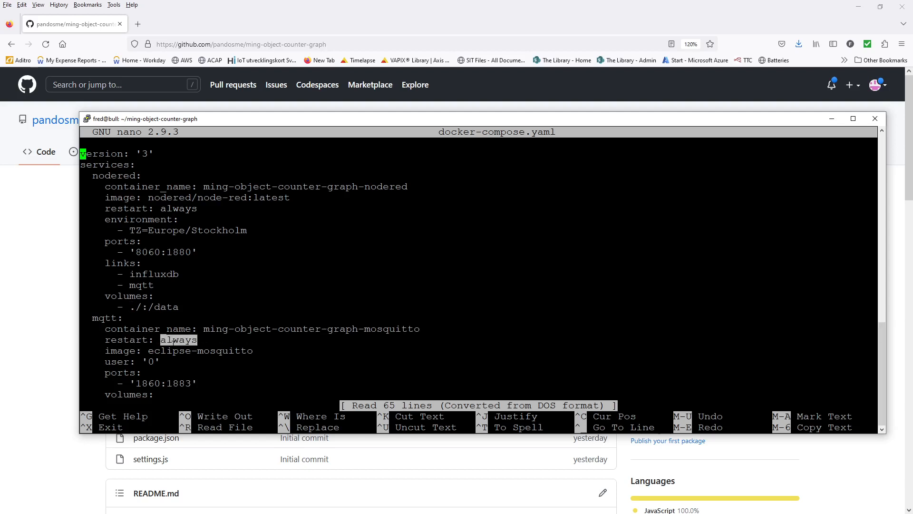
{"action": "double_click", "coordinate": [170, 209]}
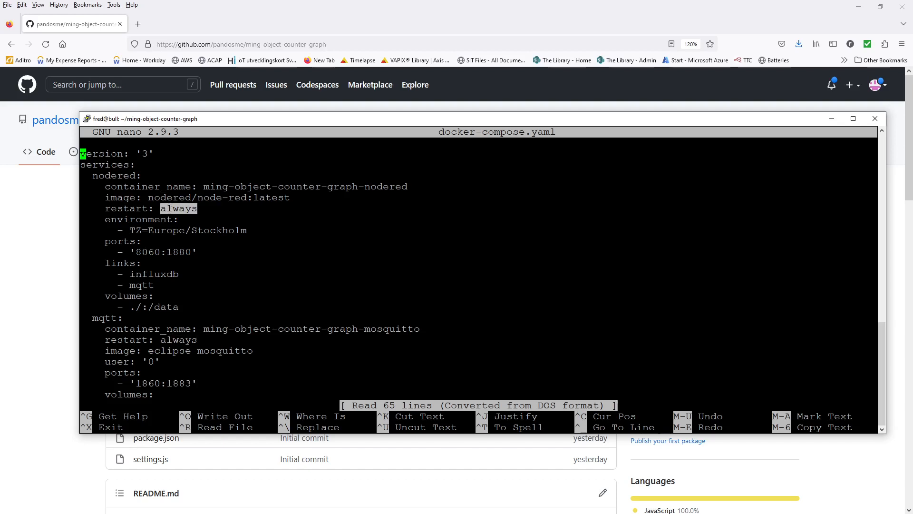
{"action": "left_click_drag", "start_coordinate": [148, 351], "coordinate": [254, 351]}
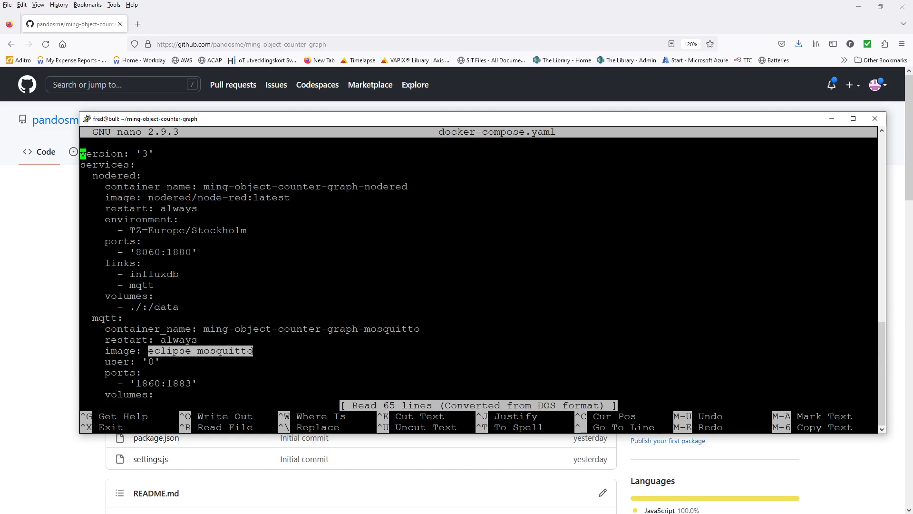
{"action": "key", "text": "Down"}
{"action": "key", "text": "Down"}
{"action": "key", "text": "Down"}
{"action": "key", "text": "Down"}
{"action": "key", "text": "Down"}
{"action": "key", "text": "Down"}
{"action": "key", "text": "Down"}
{"action": "key", "text": "Down"}
{"action": "key", "text": "Down"}
{"action": "key", "text": "Down"}
{"action": "key", "text": "Down"}
{"action": "key", "text": "Down"}
{"action": "key", "text": "Down"}
{"action": "key", "text": "Down"}
{"action": "key", "text": "Down"}
{"action": "key", "text": "Down"}
{"action": "key", "text": "Down"}
{"action": "key", "text": "Down"}
{"action": "key", "text": "Down"}
{"action": "key", "text": "Down"}
{"action": "key", "text": "Down"}
{"action": "key", "text": "Down"}
{"action": "key", "text": "Down"}
{"action": "key", "text": "Down"}
{"action": "key", "text": "Down"}
{"action": "key", "text": "Down"}
{"action": "key", "text": "Down"}
{"action": "key", "text": "Down"}
{"action": "key", "text": "Down"}
{"action": "key", "text": "Down"}
{"action": "key", "text": "Down"}
{"action": "key", "text": "Down"}
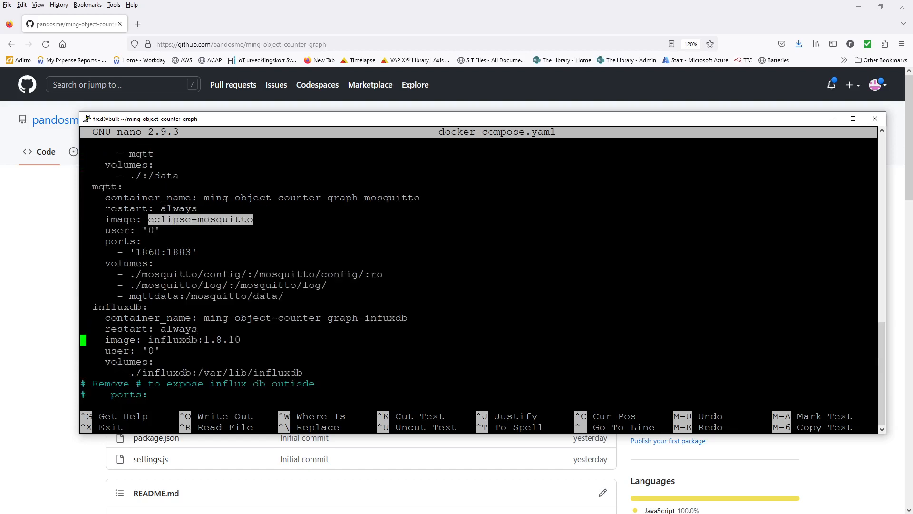
{"action": "key", "text": "Down"}
{"action": "key", "text": "Down"}
{"action": "key", "text": "Down"}
{"action": "key", "text": "Down"}
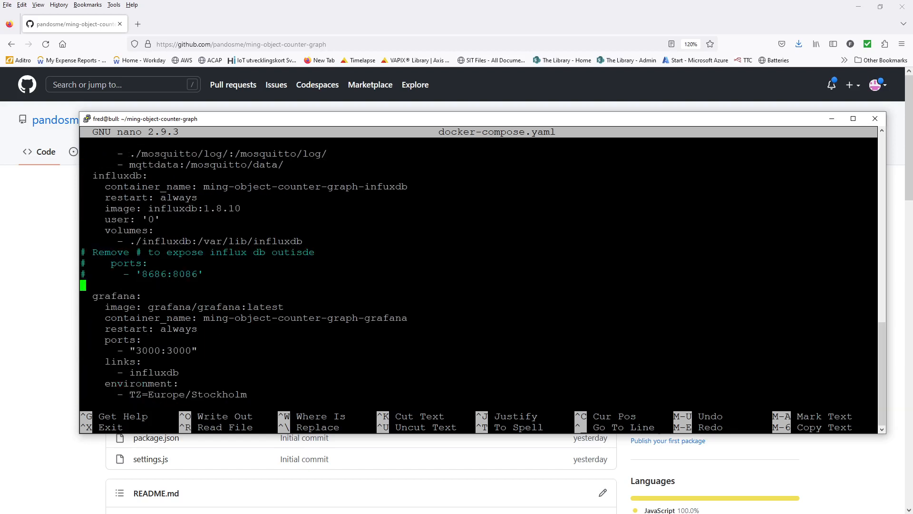
{"action": "key", "text": "Up"}
{"action": "key", "text": "Up"}
{"action": "key", "text": "Up"}
{"action": "key", "text": "Up"}
{"action": "key", "text": "Up"}
{"action": "key", "text": "Up"}
{"action": "key", "text": "Up"}
{"action": "key", "text": "Up"}
{"action": "key", "text": "Up"}
{"action": "key", "text": "Up"}
{"action": "key", "text": "Up"}
{"action": "key", "text": "Up"}
{"action": "key", "text": "Up"}
{"action": "key", "text": "Up"}
{"action": "key", "text": "Up"}
{"action": "key", "text": "Up"}
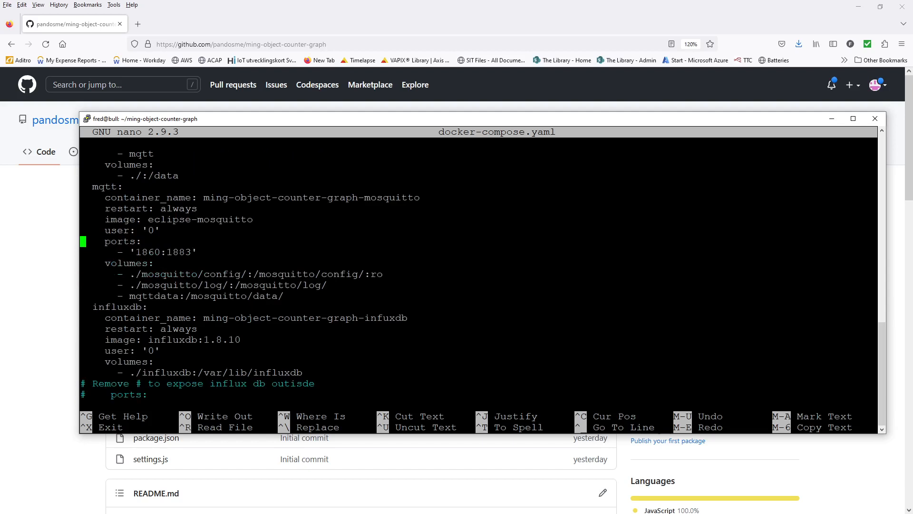
{"action": "double_click", "coordinate": [101, 187]}
{"action": "double_click", "coordinate": [177, 252]}
{"action": "double_click", "coordinate": [143, 252]}
{"action": "double_click", "coordinate": [130, 264]}
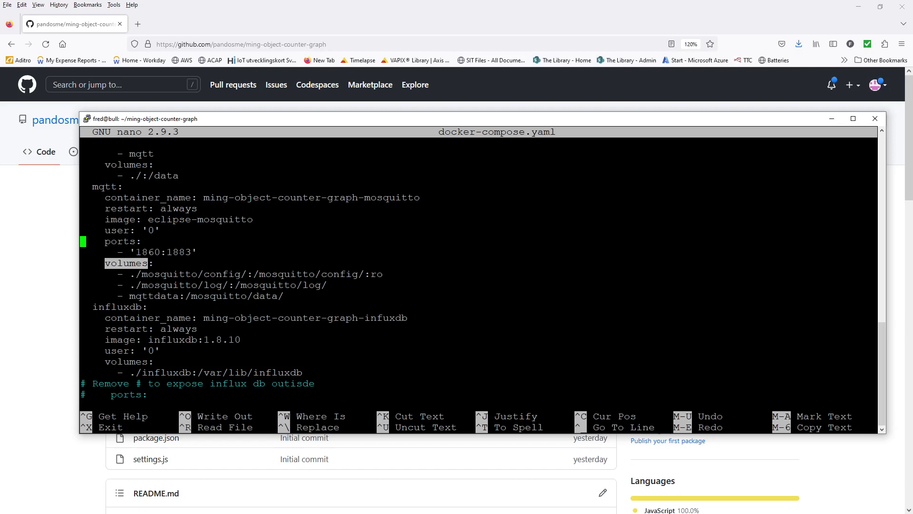
{"action": "double_click", "coordinate": [122, 307]}
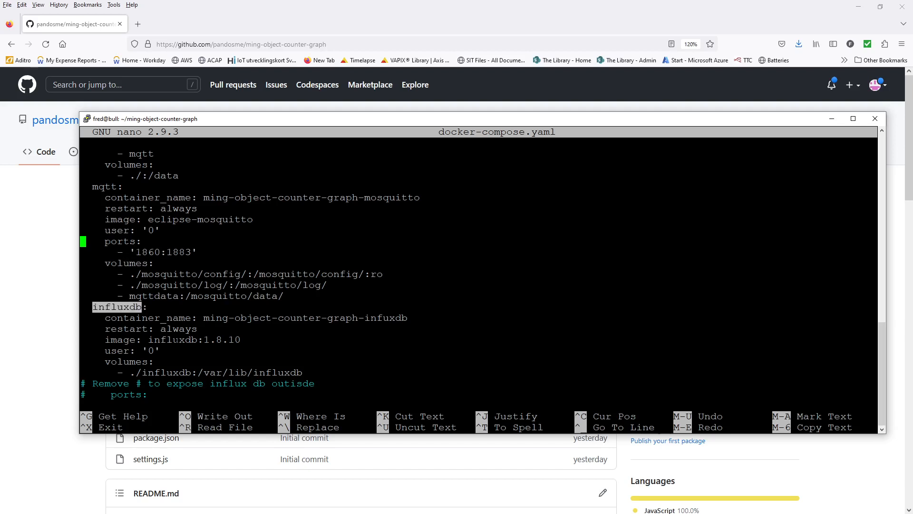
{"action": "mouse_move", "coordinate": [243, 341]}
{"action": "left_mouse_down"}
{"action": "mouse_move", "coordinate": [183, 341]}
{"action": "mouse_move", "coordinate": [251, 340]}
{"action": "left_mouse_up"}
{"action": "left_click", "coordinate": [182, 341]}
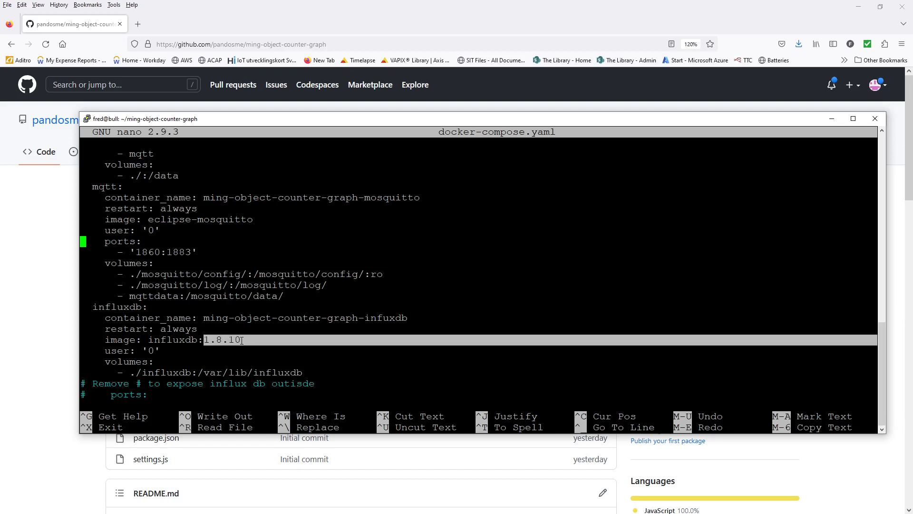
{"action": "left_click_drag", "start_coordinate": [151, 331], "coordinate": [156, 332]}
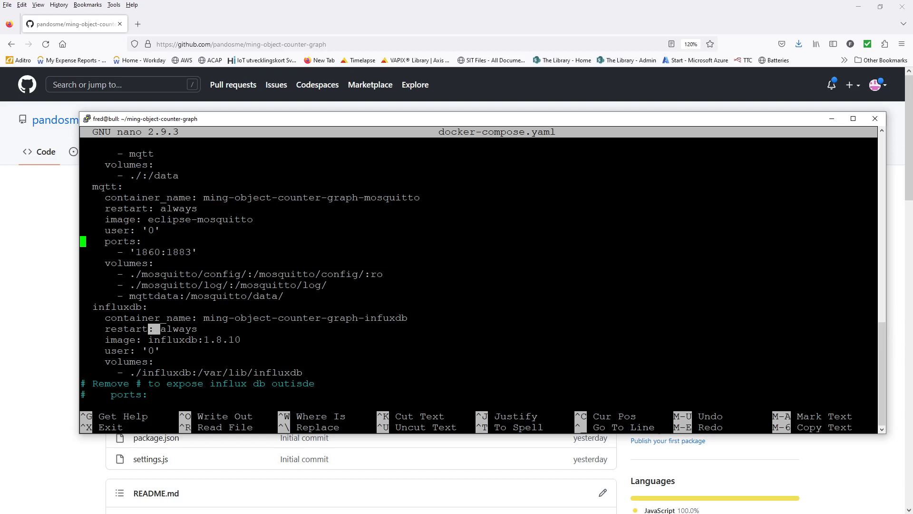
{"action": "key", "text": "Down"}
{"action": "key", "text": "Down"}
{"action": "key", "text": "Down"}
{"action": "key", "text": "Down"}
{"action": "key", "text": "Down"}
{"action": "key", "text": "Down"}
{"action": "key", "text": "Down"}
{"action": "key", "text": "Down"}
{"action": "key", "text": "Down"}
{"action": "key", "text": "Down"}
{"action": "key", "text": "Down"}
{"action": "key", "text": "Down"}
{"action": "key", "text": "Down"}
{"action": "key", "text": "Down"}
{"action": "key", "text": "Down"}
{"action": "key", "text": "Up"}
{"action": "key", "text": "Up"}
{"action": "key", "text": "Up"}
{"action": "key", "text": "Up"}
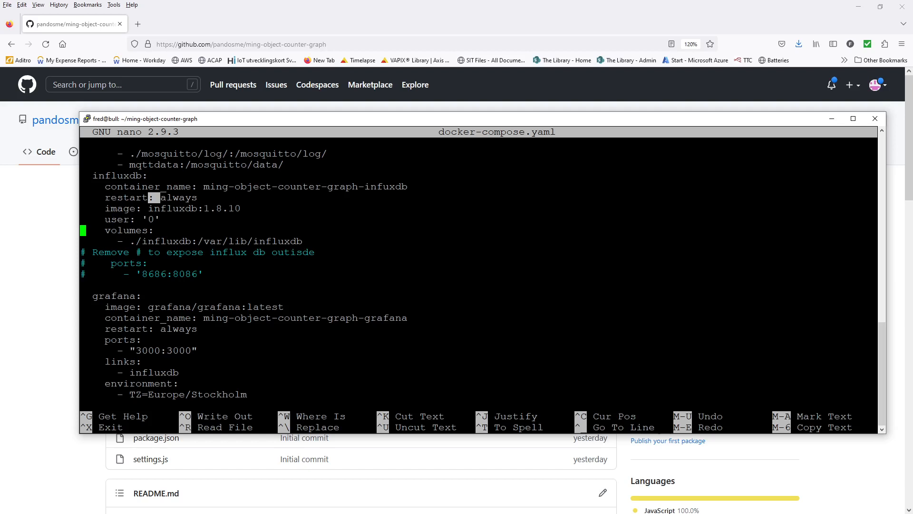
{"action": "key", "text": "Down"}
{"action": "key", "text": "Down"}
{"action": "key", "text": "Down"}
{"action": "key", "text": "Delete"}
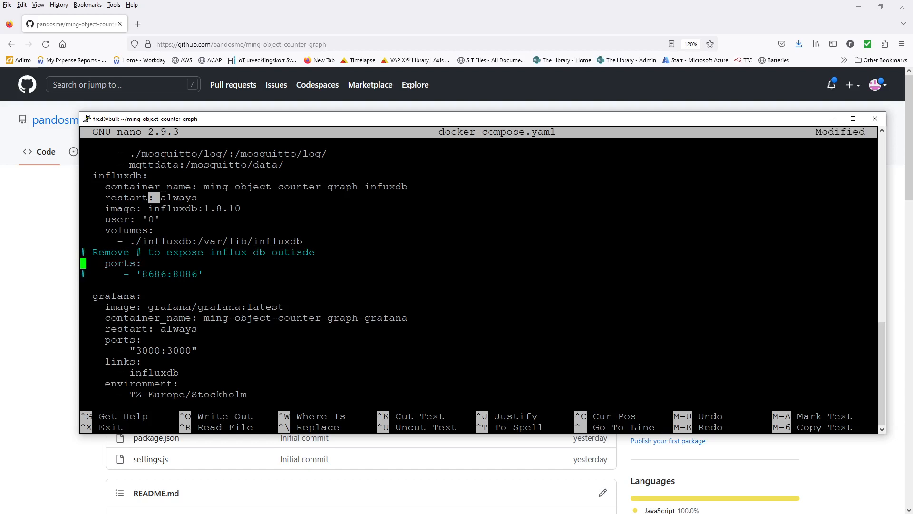
{"action": "key", "text": "Down"}
{"action": "key", "text": "Delete"}
{"action": "key", "text": "Up"}
{"action": "type", "text": "#"}
{"action": "key", "text": "Down"}
{"action": "key", "text": "Left"}
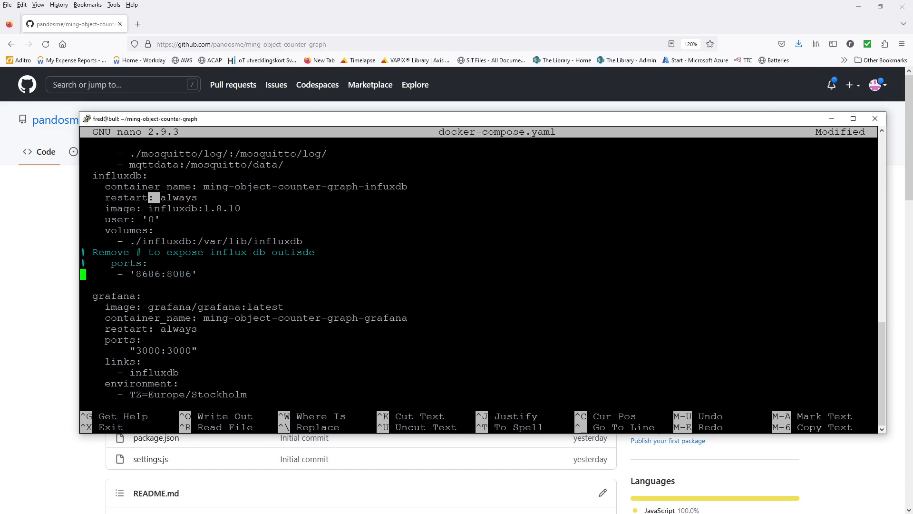
{"action": "type", "text": "#"}
{"action": "key", "text": "Left"}
{"action": "double_click", "coordinate": [108, 297]}
{"action": "double_click", "coordinate": [212, 308]}
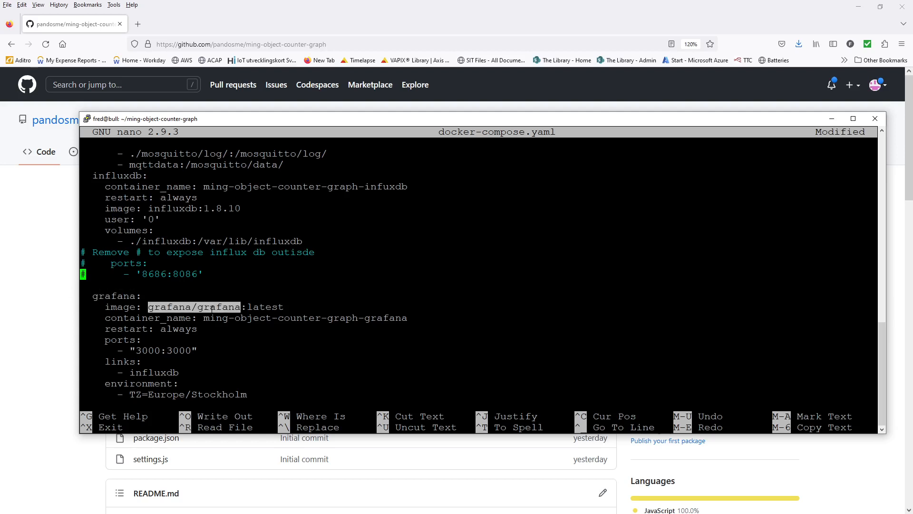
{"action": "double_click", "coordinate": [141, 352]}
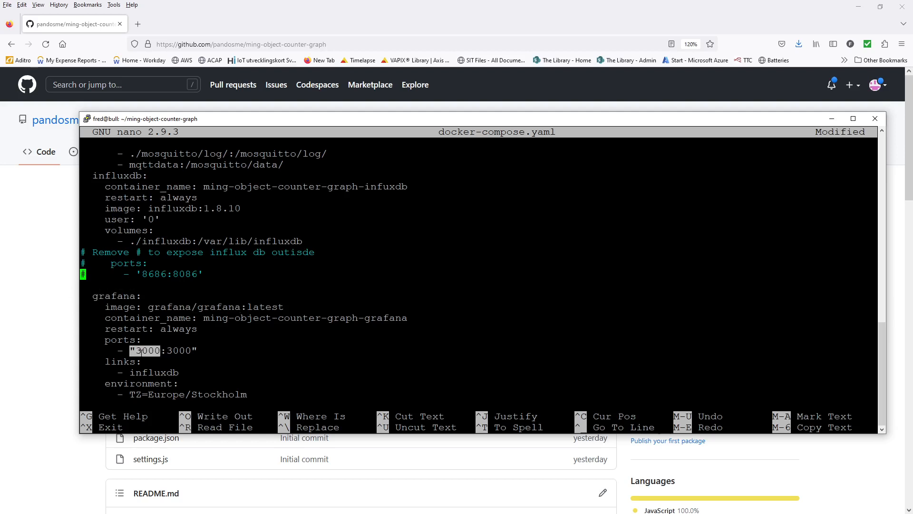
{"action": "double_click", "coordinate": [186, 350]}
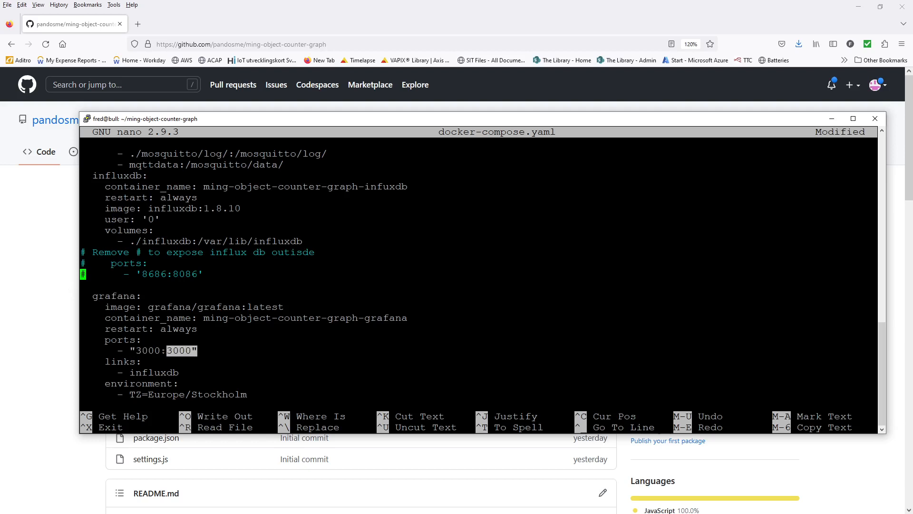
{"action": "double_click", "coordinate": [151, 350]}
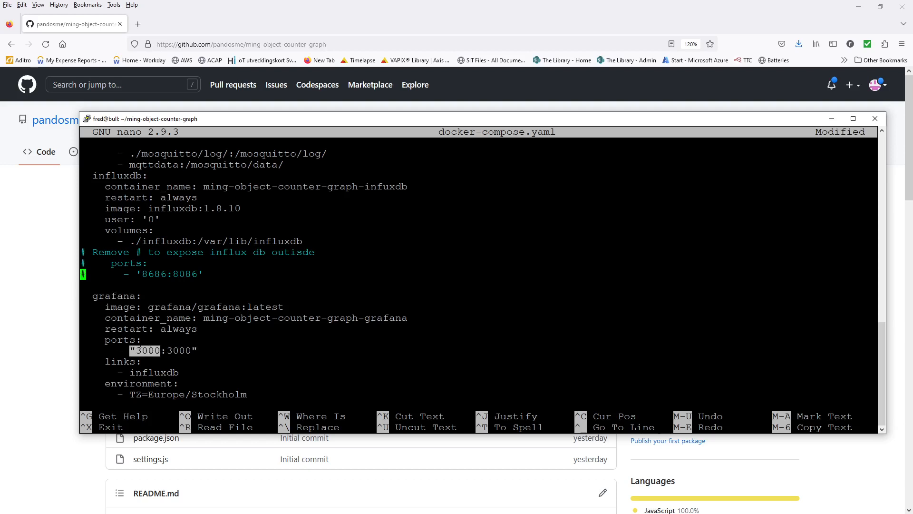
{"action": "key", "text": "Down"}
{"action": "key", "text": "Down"}
{"action": "key", "text": "Down"}
{"action": "key", "text": "Down"}
{"action": "key", "text": "Down"}
{"action": "key", "text": "Down"}
{"action": "key", "text": "Down"}
{"action": "key", "text": "Down"}
{"action": "key", "text": "Down"}
{"action": "key", "text": "Down"}
- Paste the Grafana environment settings below the TZ line of the grafana service
{"action": "double_click", "coordinate": [149, 373]}
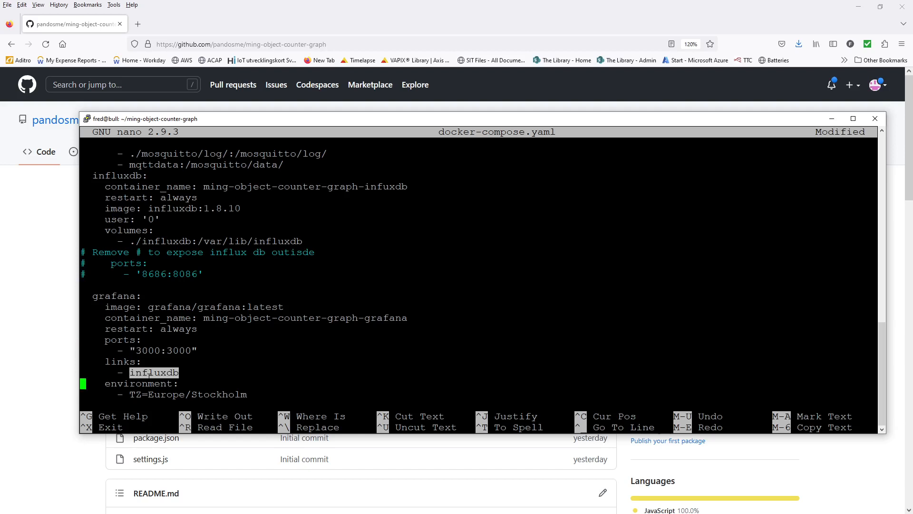
{"action": "double_click", "coordinate": [149, 376]}
{"action": "right_click", "coordinate": [148, 376]}
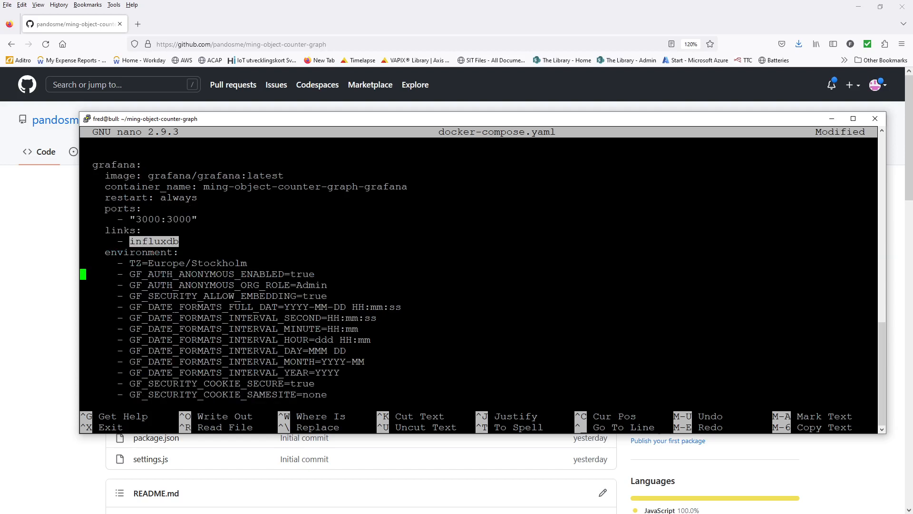
- Delete the anonymous access, anonymous org role and allow-embedding settings from grafana's environment
{"action": "key", "text": "Down"}
{"action": "key", "text": "Down"}
{"action": "key", "text": "Up"}
{"action": "key", "text": "Up"}
{"action": "key", "text": "Up"}
{"action": "key", "text": "Up"}
{"action": "key", "text": "Down"}
{"action": "key", "text": "Down"}
{"action": "key", "text": "Up"}
{"action": "key", "text": "Down"}
{"action": "key", "text": "Down"}
{"action": "key", "text": "Up"}
{"action": "key", "text": "Delete"}
{"action": "key", "text": "Delete"}
{"action": "key", "text": "Delete"}
{"action": "key", "text": "Delete"}
{"action": "key", "text": "Delete"}
{"action": "key", "text": "Delete"}
{"action": "key", "text": "Delete"}
{"action": "key", "text": "Delete"}
{"action": "key", "text": "Delete"}
{"action": "key", "text": "Delete"}
{"action": "key", "text": "Delete"}
{"action": "key", "text": "Delete"}
{"action": "key", "text": "Delete"}
{"action": "key", "text": "Delete"}
{"action": "key", "text": "Delete"}
{"action": "key", "text": "Delete"}
{"action": "key", "text": "Delete"}
{"action": "key", "text": "Delete"}
{"action": "key", "text": "Delete"}
{"action": "key", "text": "Delete"}
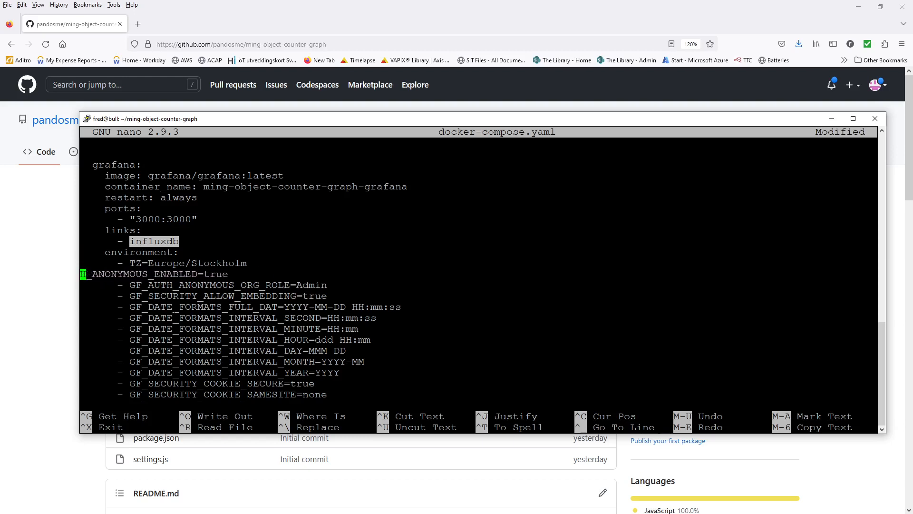
{"action": "key", "text": "Delete"}
{"action": "key", "text": "Delete"}
{"action": "key", "text": "Delete"}
{"action": "key", "text": "Delete"}
{"action": "key", "text": "Delete"}
{"action": "key", "text": "Delete"}
{"action": "key", "text": "Delete"}
{"action": "key", "text": "Delete"}
{"action": "key", "text": "Delete"}
{"action": "key", "text": "Delete"}
{"action": "key", "text": "Delete"}
{"action": "key", "text": "Delete"}
{"action": "key", "text": "Delete"}
{"action": "key", "text": "Delete"}
{"action": "key", "text": "Delete"}
{"action": "key", "text": "Delete"}
{"action": "key", "text": "Delete"}
{"action": "key", "text": "Delete"}
{"action": "key", "text": "Delete"}
{"action": "key", "text": "Delete"}
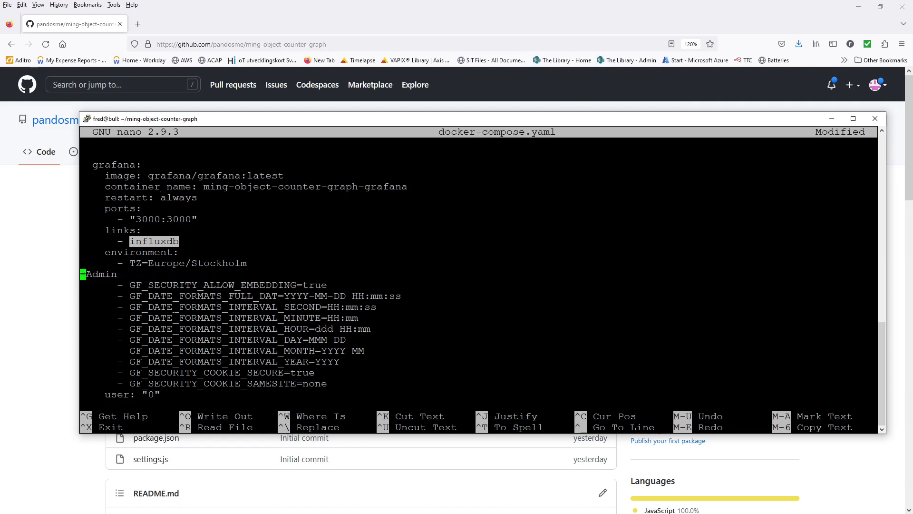
{"action": "key", "text": "Delete"}
{"action": "key", "text": "Delete"}
{"action": "key", "text": "Delete"}
{"action": "key", "text": "Delete"}
{"action": "key", "text": "Delete"}
{"action": "key", "text": "Delete"}
{"action": "key", "text": "Delete"}
{"action": "key", "text": "Delete"}
{"action": "key", "text": "Delete"}
{"action": "key", "text": "Delete"}
{"action": "key", "text": "Delete"}
{"action": "key", "text": "Delete"}
{"action": "key", "text": "Delete"}
{"action": "key", "text": "Delete"}
{"action": "key", "text": "Delete"}
{"action": "key", "text": "Delete"}
{"action": "key", "text": "Delete"}
{"action": "key", "text": "Delete"}
{"action": "key", "text": "Delete"}
{"action": "key", "text": "Delete"}
{"action": "key", "text": "Delete"}
{"action": "key", "text": "Delete"}
{"action": "key", "text": "Delete"}
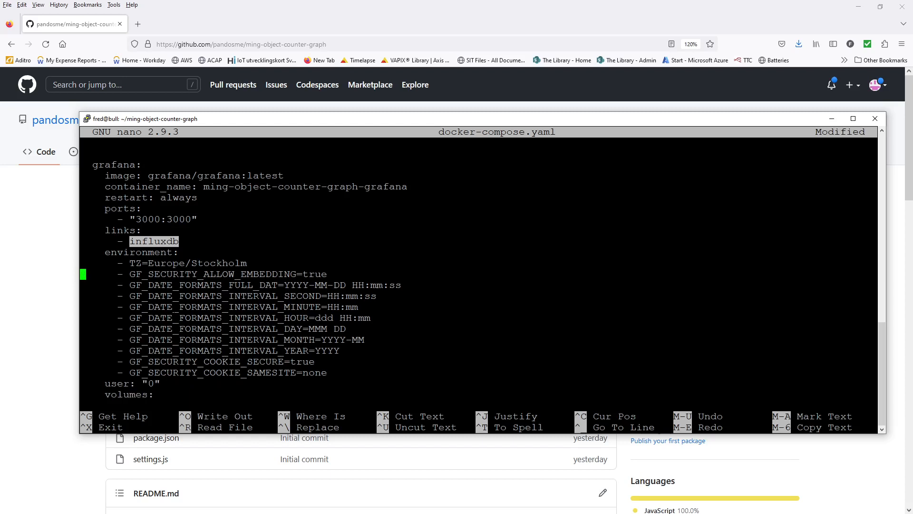
{"action": "key", "text": "Delete"}
{"action": "key", "text": "Delete"}
{"action": "key", "text": "Delete"}
{"action": "key", "text": "Delete"}
{"action": "key", "text": "Delete"}
{"action": "key", "text": "Delete"}
{"action": "key", "text": "Delete"}
{"action": "key", "text": "Delete"}
{"action": "key", "text": "Delete"}
{"action": "key", "text": "Delete"}
{"action": "key", "text": "Delete"}
{"action": "key", "text": "Delete"}
{"action": "key", "text": "Delete"}
{"action": "key", "text": "Delete"}
{"action": "key", "text": "Delete"}
{"action": "key", "text": "Delete"}
{"action": "key", "text": "Delete"}
{"action": "key", "text": "Delete"}
{"action": "key", "text": "Delete"}
{"action": "key", "text": "Delete"}
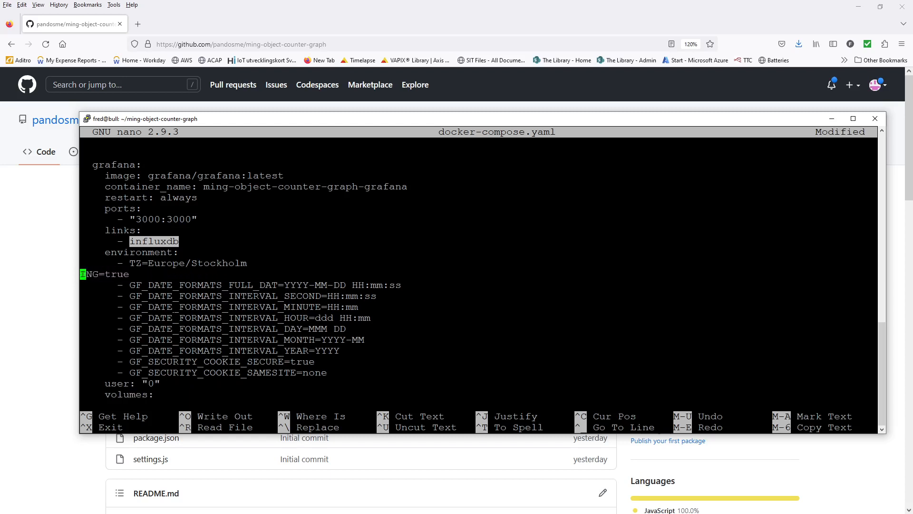
- Delete the cookie secure and cookie samesite settings and the leftover blank line
{"action": "key", "text": "Delete"}
{"action": "key", "text": "Down"}
{"action": "key", "text": "Down"}
{"action": "key", "text": "Down"}
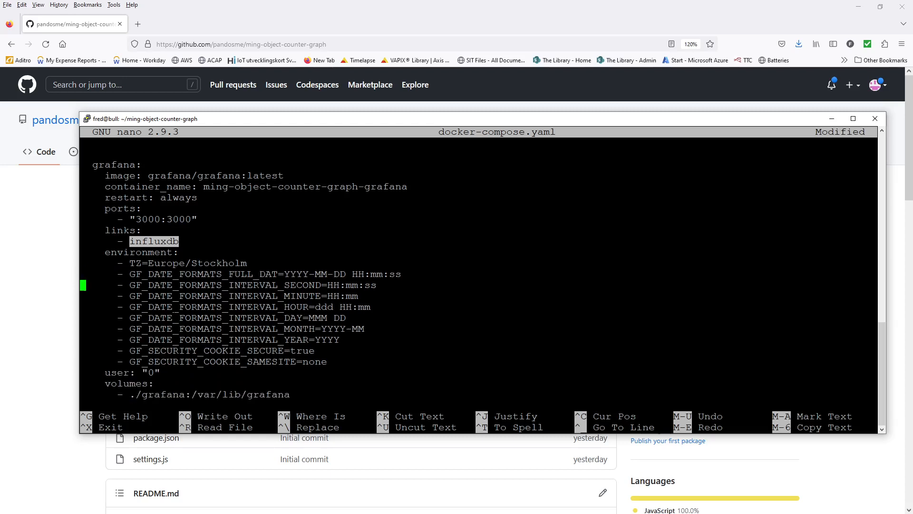
{"action": "key", "text": "Up"}
{"action": "key", "text": "Up"}
{"action": "key", "text": "Up"}
{"action": "key", "text": "Down"}
{"action": "key", "text": "Down"}
{"action": "key", "text": "Down"}
{"action": "key", "text": "Down"}
{"action": "key", "text": "Down"}
{"action": "key", "text": "Down"}
{"action": "key", "text": "Down"}
{"action": "key", "text": "Delete"}
{"action": "key", "text": "Delete"}
{"action": "key", "text": "Delete"}
{"action": "key", "text": "Delete"}
{"action": "key", "text": "Delete"}
{"action": "key", "text": "Delete"}
{"action": "key", "text": "Delete"}
{"action": "key", "text": "Delete"}
{"action": "key", "text": "Delete"}
{"action": "key", "text": "Delete"}
{"action": "key", "text": "Delete"}
{"action": "key", "text": "Delete"}
{"action": "key", "text": "Delete"}
{"action": "key", "text": "Delete"}
{"action": "key", "text": "Delete"}
{"action": "key", "text": "Delete"}
{"action": "key", "text": "Delete"}
{"action": "key", "text": "Delete"}
{"action": "key", "text": "Delete"}
{"action": "key", "text": "Delete"}
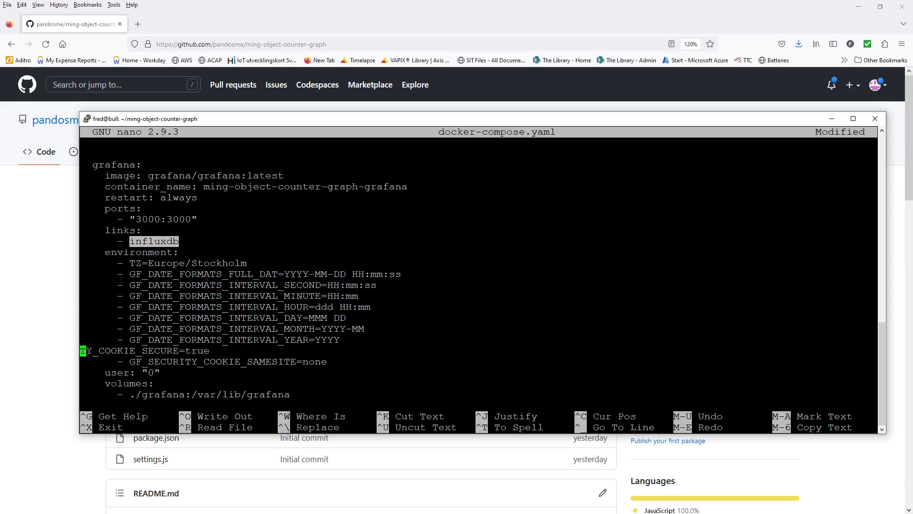
{"action": "key", "text": "Delete"}
{"action": "key", "text": "Delete"}
{"action": "key", "text": "Delete"}
{"action": "key", "text": "Delete"}
{"action": "key", "text": "Delete"}
{"action": "key", "text": "Delete"}
{"action": "key", "text": "Delete"}
{"action": "key", "text": "Delete"}
{"action": "key", "text": "Delete"}
{"action": "key", "text": "Delete"}
{"action": "key", "text": "Delete"}
{"action": "key", "text": "Delete"}
{"action": "key", "text": "Delete"}
{"action": "key", "text": "Delete"}
{"action": "key", "text": "Delete"}
{"action": "key", "text": "Delete"}
{"action": "key", "text": "Delete"}
{"action": "key", "text": "Delete"}
{"action": "key", "text": "Delete"}
{"action": "key", "text": "Delete"}
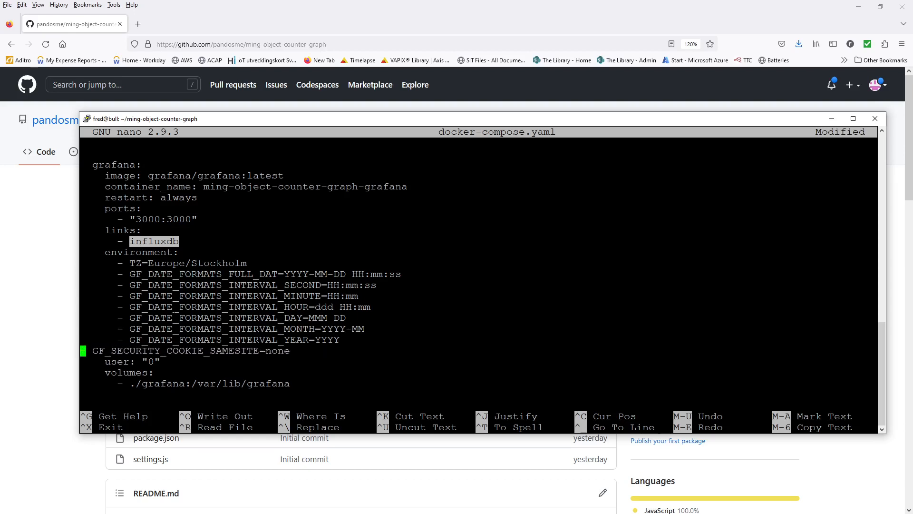
{"action": "key", "text": "Delete"}
{"action": "key", "text": "Delete"}
{"action": "key", "text": "Delete"}
{"action": "key", "text": "Delete"}
{"action": "key", "text": "Delete"}
{"action": "key", "text": "Delete"}
{"action": "key", "text": "Delete"}
{"action": "key", "text": "Delete"}
{"action": "key", "text": "Delete"}
{"action": "key", "text": "Delete"}
{"action": "key", "text": "Delete"}
{"action": "key", "text": "Delete"}
{"action": "key", "text": "Delete"}
{"action": "key", "text": "Delete"}
{"action": "key", "text": "Delete"}
{"action": "key", "text": "Delete"}
{"action": "key", "text": "Delete"}
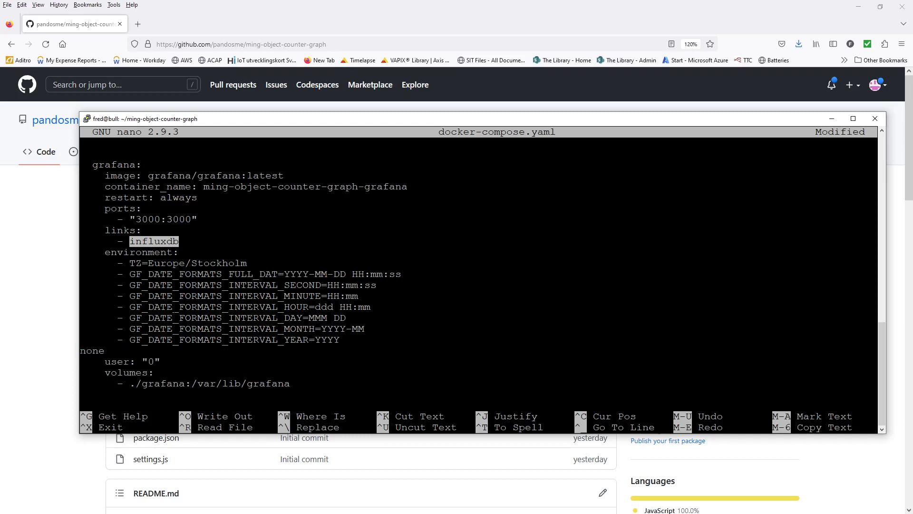
{"action": "key", "text": "Delete"}
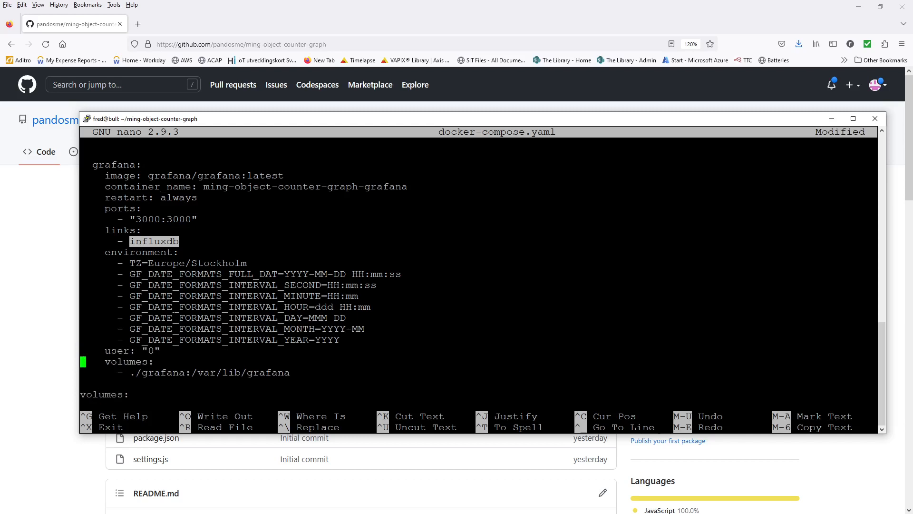
{"action": "key", "text": "Up"}
{"action": "key", "text": "Up"}
- Review the file back up to the top and write docker-compose.yaml to disk
{"action": "key", "text": "Down"}
{"action": "key", "text": "Down"}
{"action": "key", "text": "Down"}
{"action": "key", "text": "Down"}
{"action": "key", "text": "Down"}
{"action": "key", "text": "Down"}
{"action": "key", "text": "Down"}
{"action": "key", "text": "Down"}
{"action": "key", "text": "Up"}
{"action": "key", "text": "Up"}
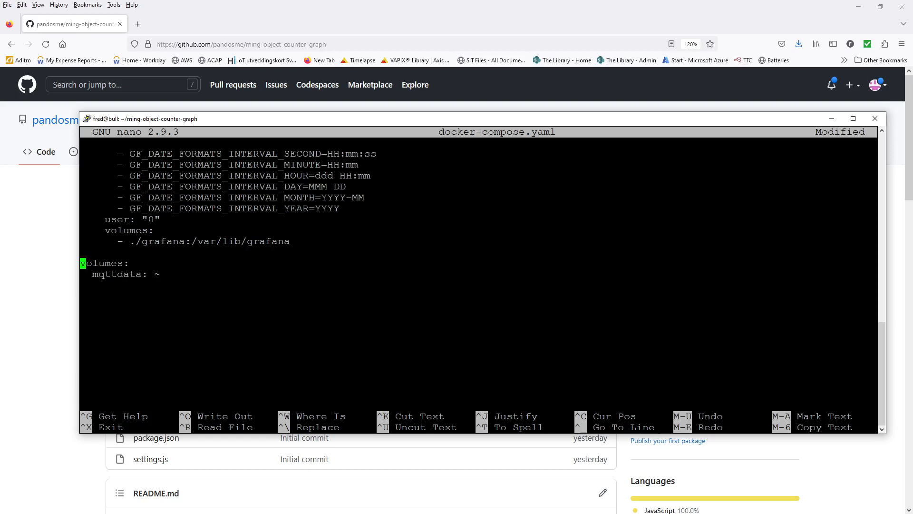
{"action": "key", "text": "Down"}
{"action": "key", "text": "Up"}
{"action": "key", "text": "Up"}
{"action": "key", "text": "Page_Up"}
{"action": "key", "text": "Page_Up"}
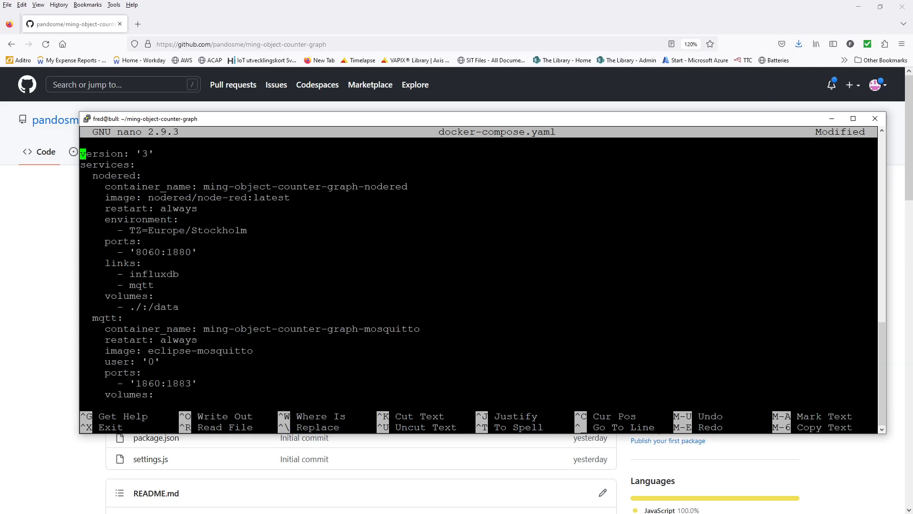
{"action": "key", "text": "ctrl+o"}
{"action": "key", "text": "Return"}
- Exit nano and start the compose containers in the background with sudo docker compose up -d
{"action": "key", "text": "ctrl+x"}
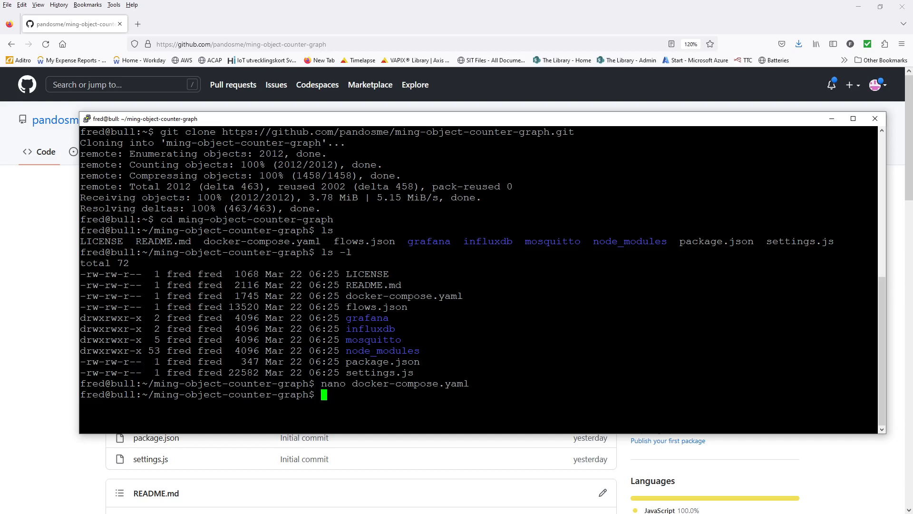
{"action": "type", "text": "sudo docker com"}
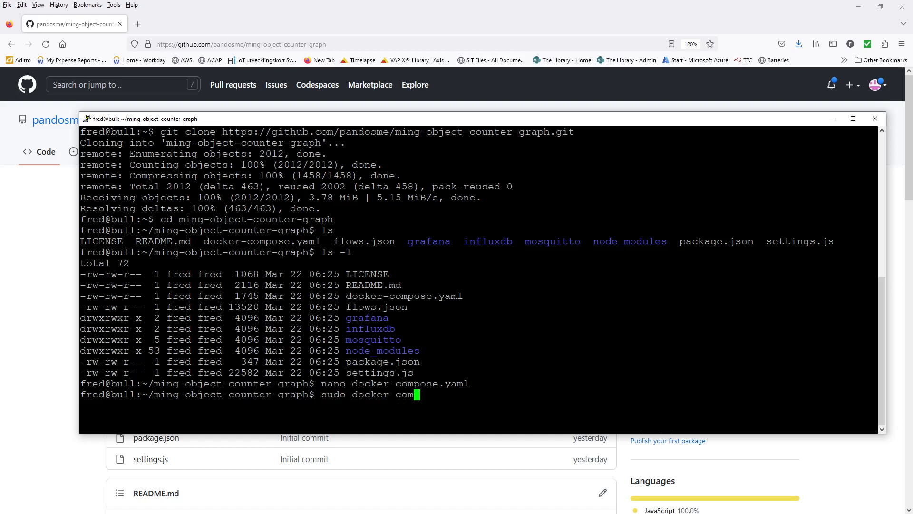
{"action": "type", "text": "pose up -d"}
{"action": "key", "text": "Return"}
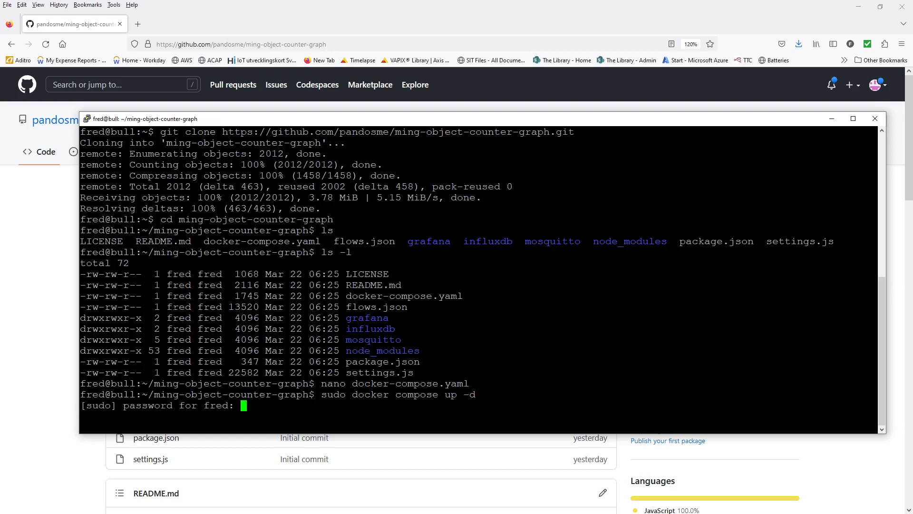
{"action": "key", "text": "Return"}
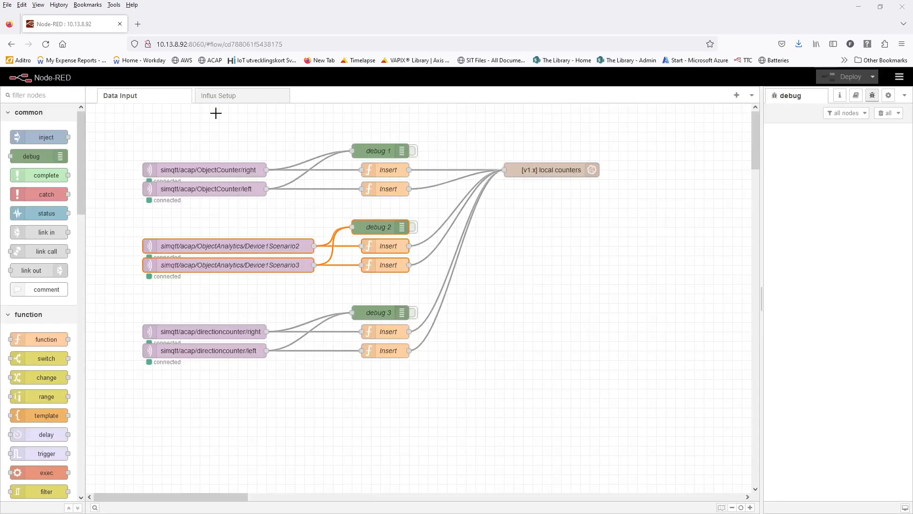
- Point out Node-RED's port 8060 in the address bar, then show the Influx Setup flow
{"action": "left_click_drag", "start_coordinate": [187, 43], "coordinate": [161, 44]}
{"action": "double_click", "coordinate": [198, 45]}
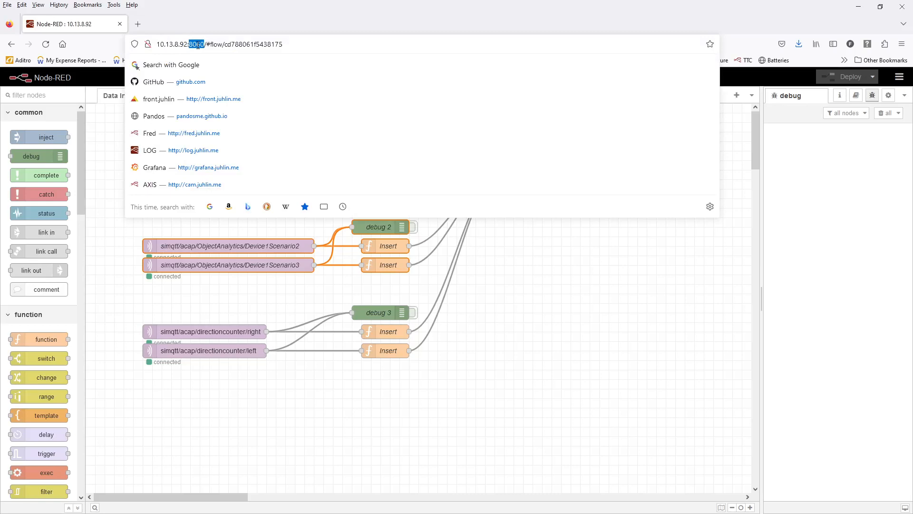
{"action": "left_click", "coordinate": [214, 116]}
{"action": "left_click", "coordinate": [231, 95]}
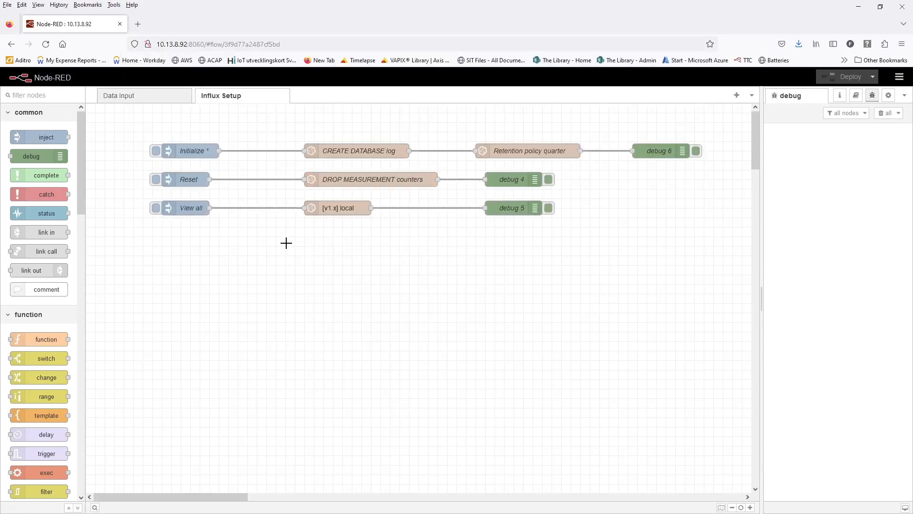
{"action": "double_click", "coordinate": [190, 151]}
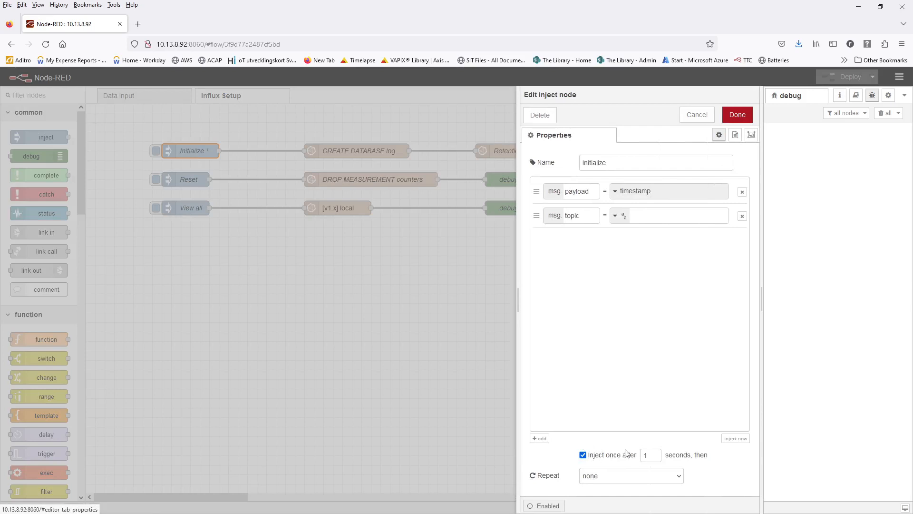
{"action": "left_click", "coordinate": [697, 118]}
{"action": "left_click", "coordinate": [349, 152]}
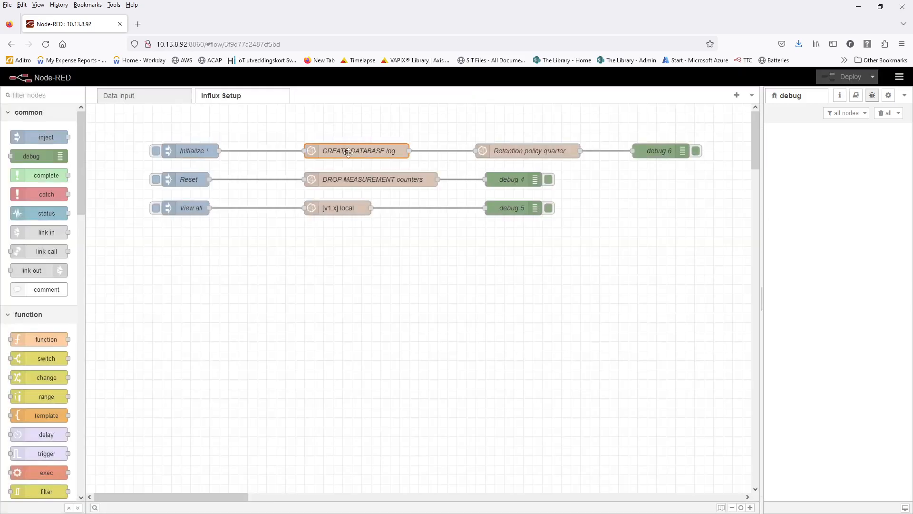
{"action": "double_click", "coordinate": [348, 152]}
{"action": "key", "text": "Escape"}
{"action": "double_click", "coordinate": [522, 150]}
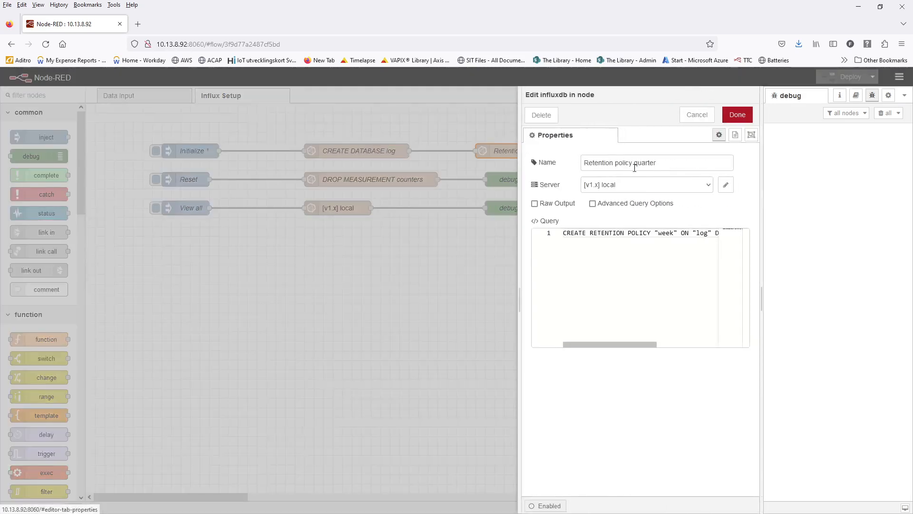
{"action": "double_click", "coordinate": [645, 163]}
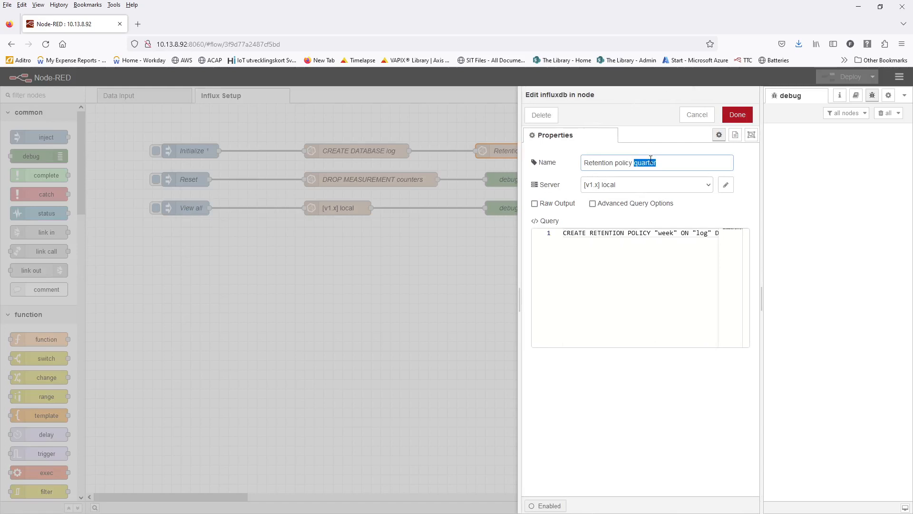
{"action": "type", "text": "week"}
{"action": "left_click_drag", "start_coordinate": [517, 299], "coordinate": [250, 326]}
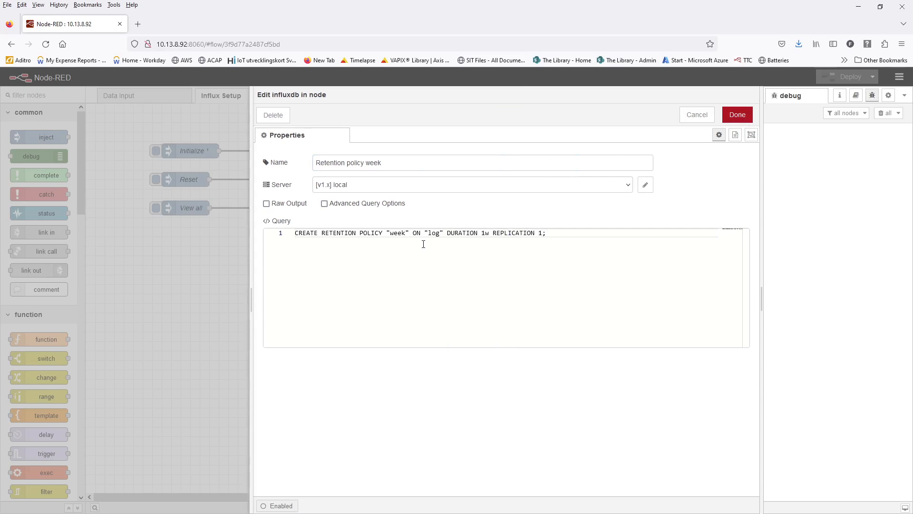
{"action": "double_click", "coordinate": [397, 233]}
{"action": "type", "text": "month"}
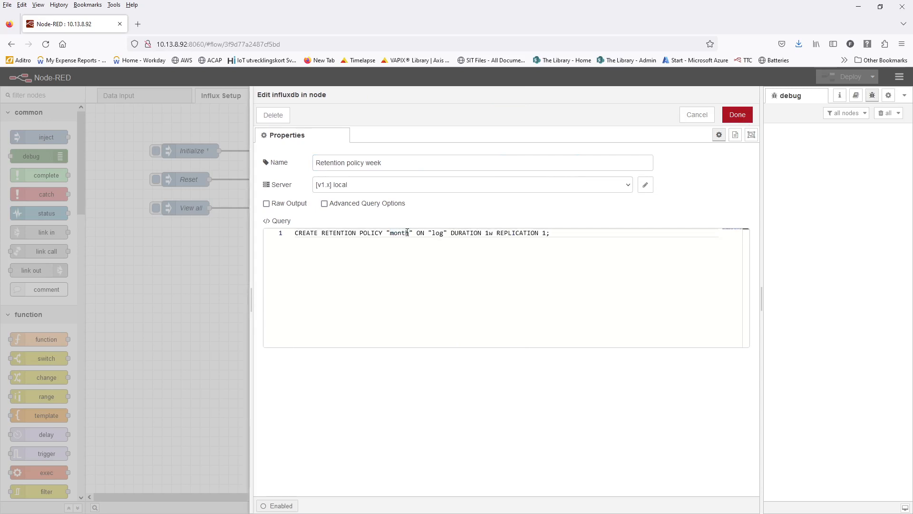
{"action": "left_click", "coordinate": [489, 233]}
{"action": "key", "text": "BackSpace"}
{"action": "type", "text": "4"}
{"action": "key", "text": "BackSpace"}
{"action": "type", "text": "1"}
{"action": "key", "text": "Left"}
{"action": "key", "text": "Left"}
{"action": "key", "text": "Left"}
{"action": "key", "text": "Left"}
{"action": "key", "text": "Left"}
{"action": "key", "text": "Left"}
{"action": "key", "text": "Left"}
{"action": "key", "text": "Left"}
{"action": "key", "text": "Left"}
{"action": "key", "text": "Left"}
{"action": "key", "text": "Left"}
{"action": "key", "text": "Left"}
{"action": "key", "text": "Left"}
{"action": "key", "text": "Left"}
{"action": "key", "text": "Left"}
{"action": "key", "text": "Left"}
{"action": "key", "text": "Left"}
{"action": "key", "text": "Left"}
{"action": "key", "text": "Left"}
{"action": "key", "text": "Left"}
{"action": "key", "text": "Left"}
{"action": "key", "text": "shift+Left"}
{"action": "key", "text": "shift+Left"}
{"action": "key", "text": "shift+Left"}
{"action": "key", "text": "shift+Left"}
{"action": "key", "text": "shift+Left"}
{"action": "type", "text": "week"}
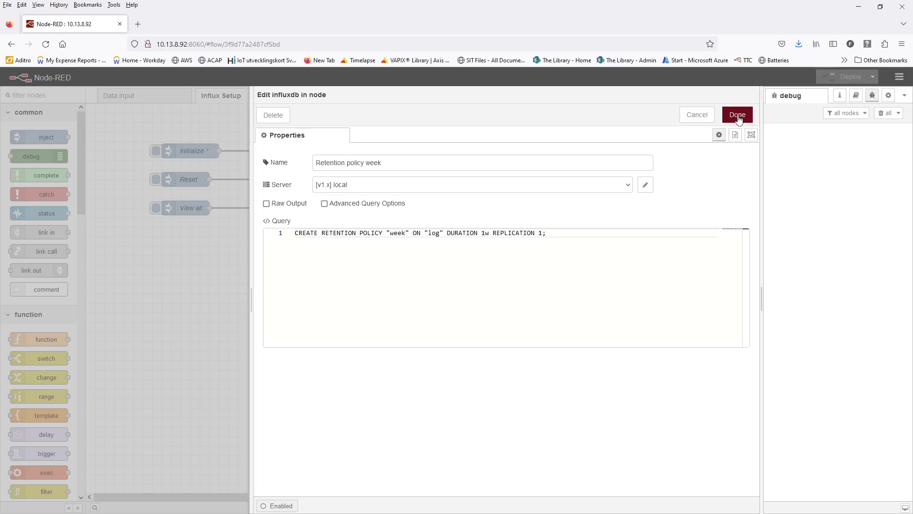
{"action": "left_click", "coordinate": [692, 116]}
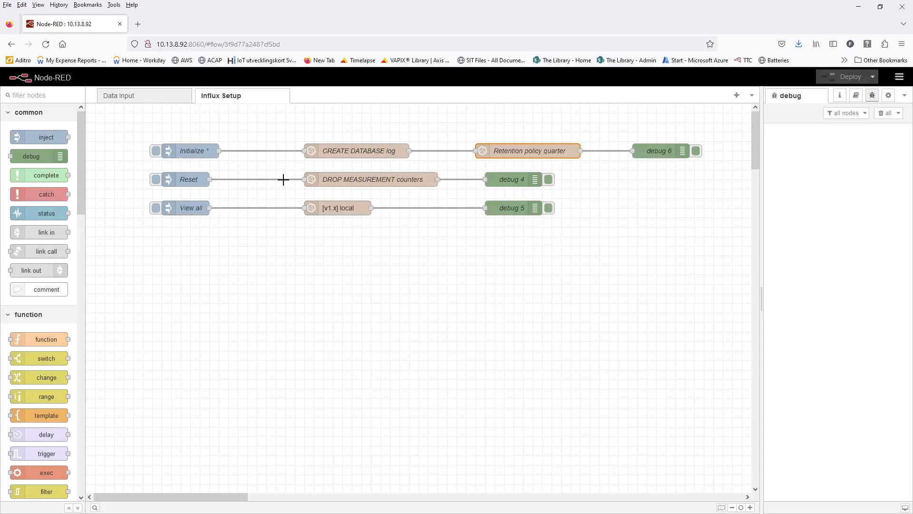
{"action": "double_click", "coordinate": [404, 183]}
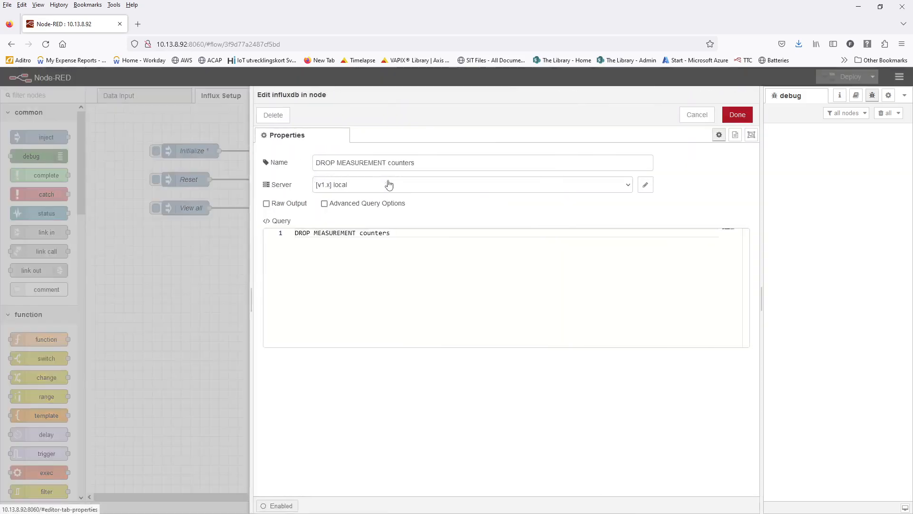
{"action": "double_click", "coordinate": [379, 233]}
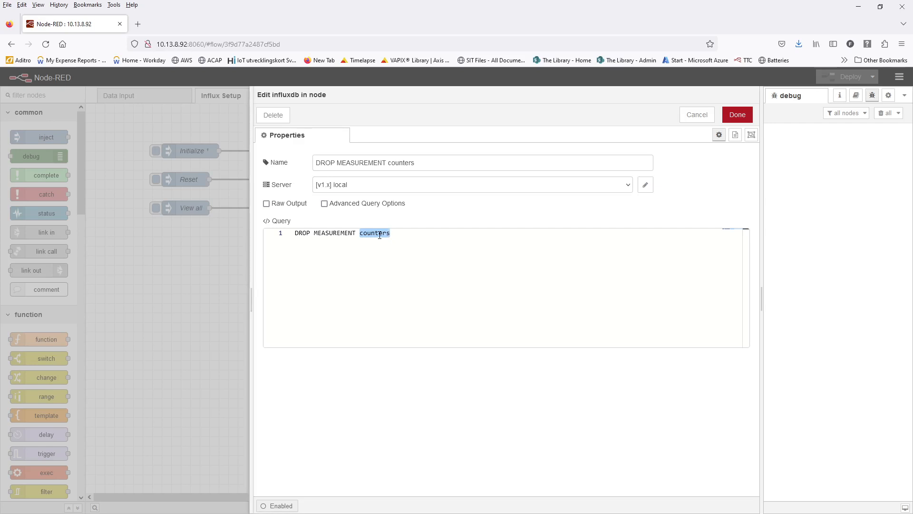
{"action": "left_click", "coordinate": [698, 115]}
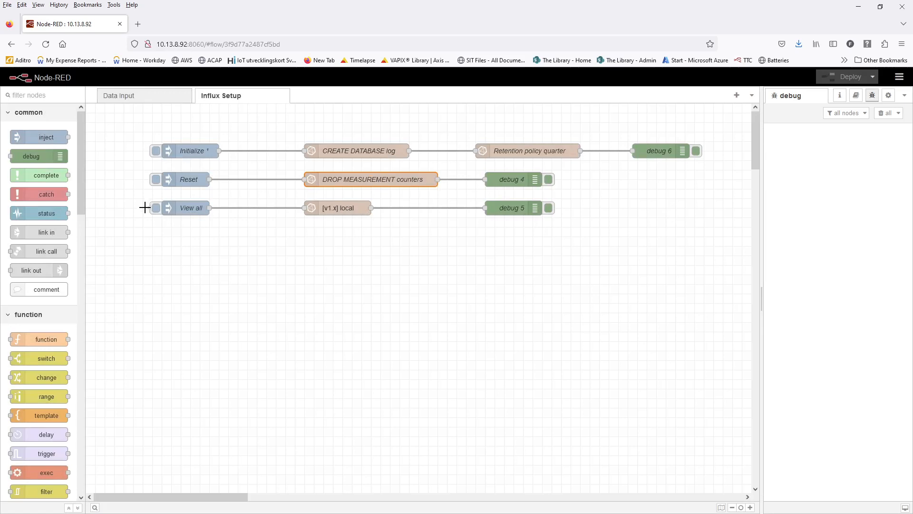
- On the Data Input flow, go over the debug 1, 2 and 3 node groups and activate debug 2
{"action": "left_click", "coordinate": [122, 95]}
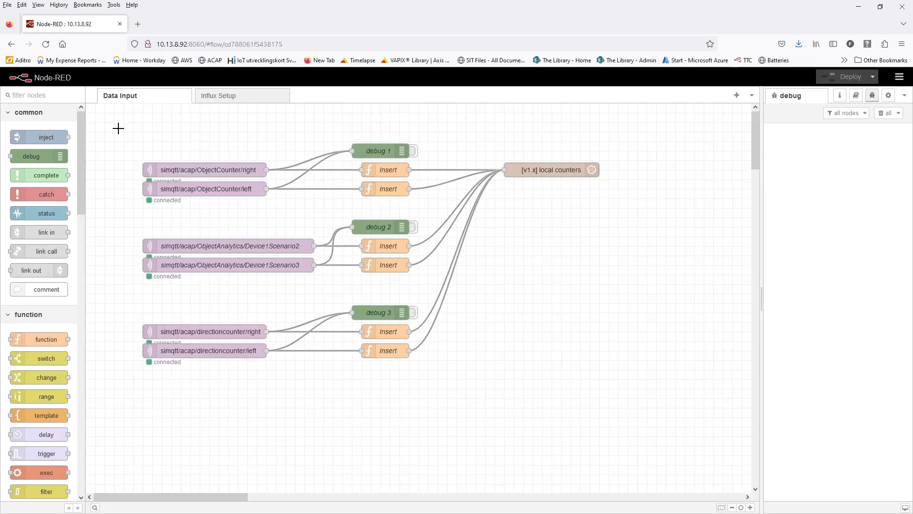
{"action": "left_click_drag", "start_coordinate": [119, 126], "coordinate": [432, 205]}
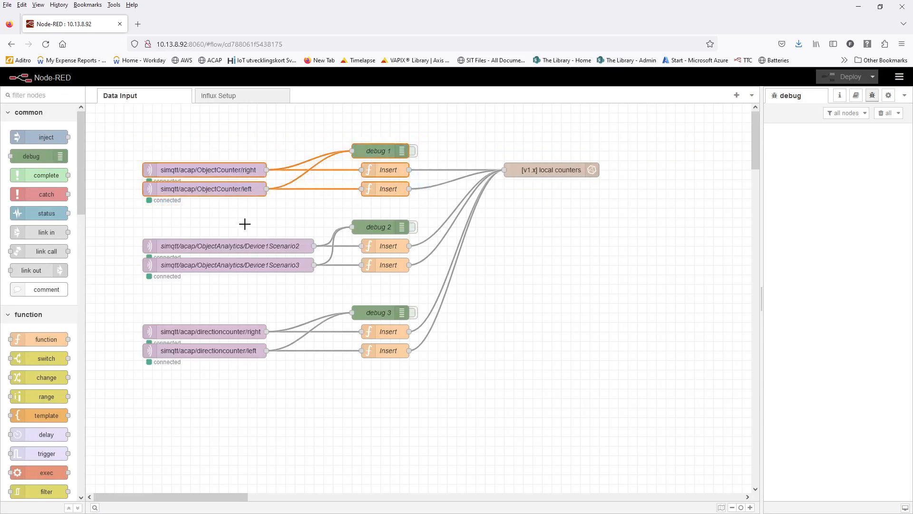
{"action": "left_click_drag", "start_coordinate": [126, 219], "coordinate": [436, 286]}
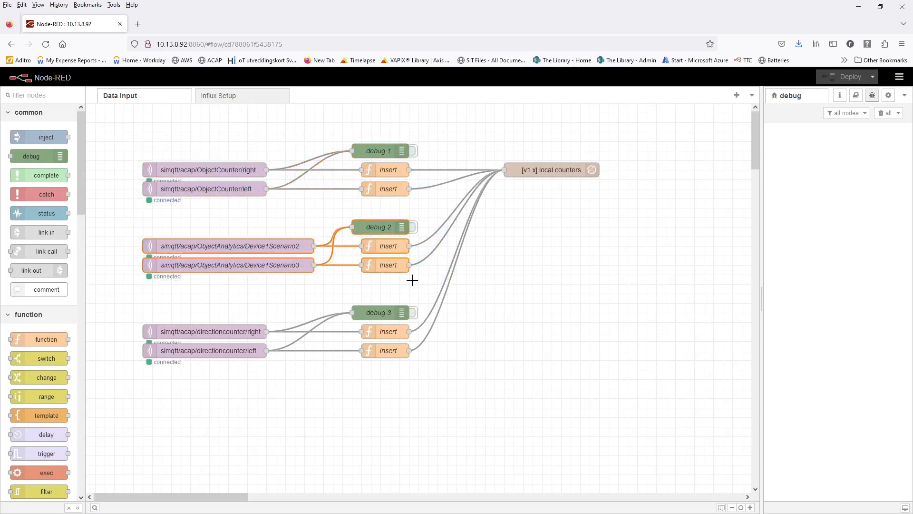
{"action": "left_click_drag", "start_coordinate": [123, 294], "coordinate": [466, 379]}
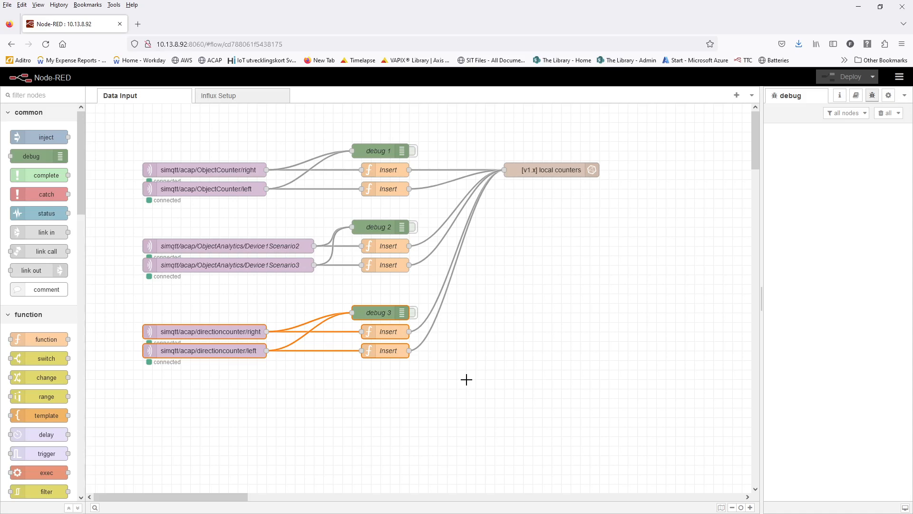
{"action": "left_click", "coordinate": [466, 379]}
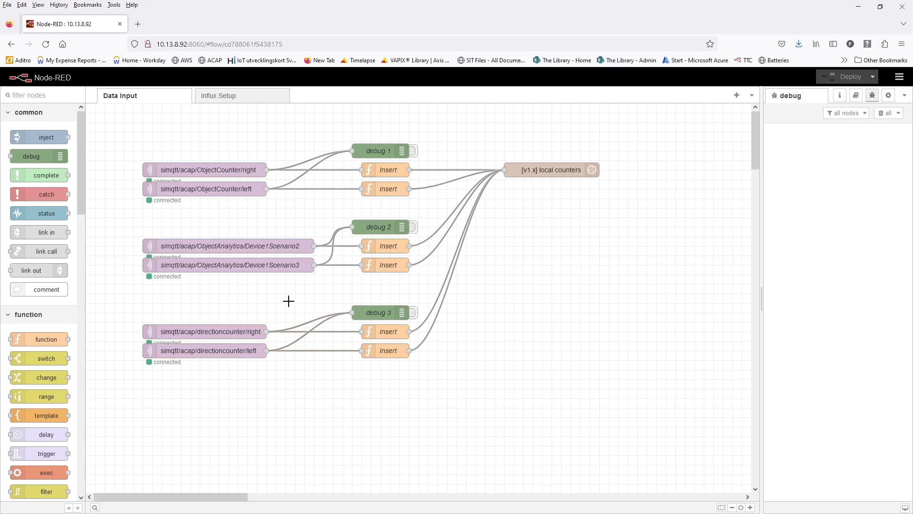
{"action": "left_click", "coordinate": [413, 228]}
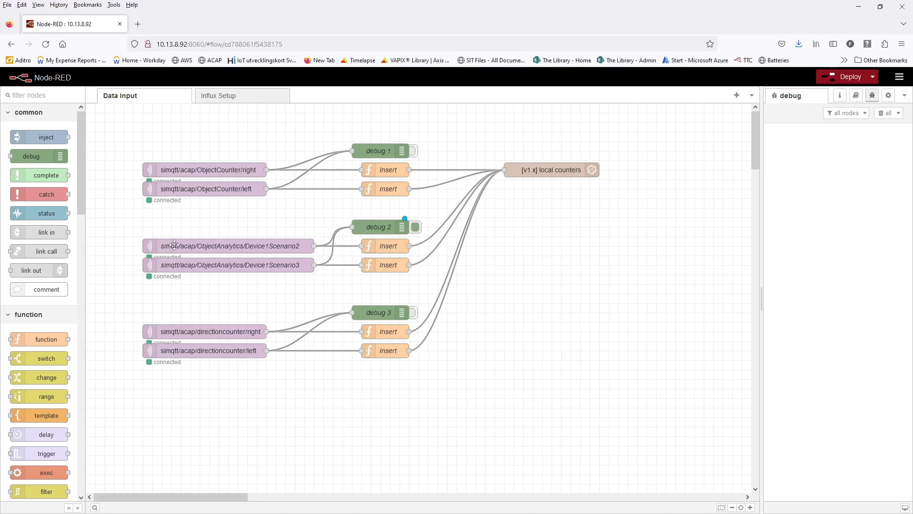
- Check the Device1Scenario2 subscription topic, deploy the flow, and expand the latest debug 2 message
{"action": "double_click", "coordinate": [170, 247]}
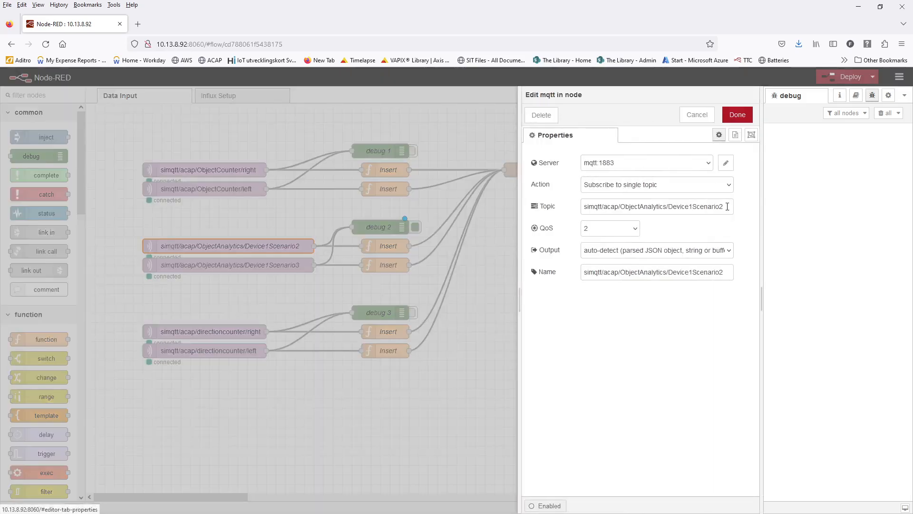
{"action": "left_click_drag", "start_coordinate": [709, 203], "coordinate": [584, 216]}
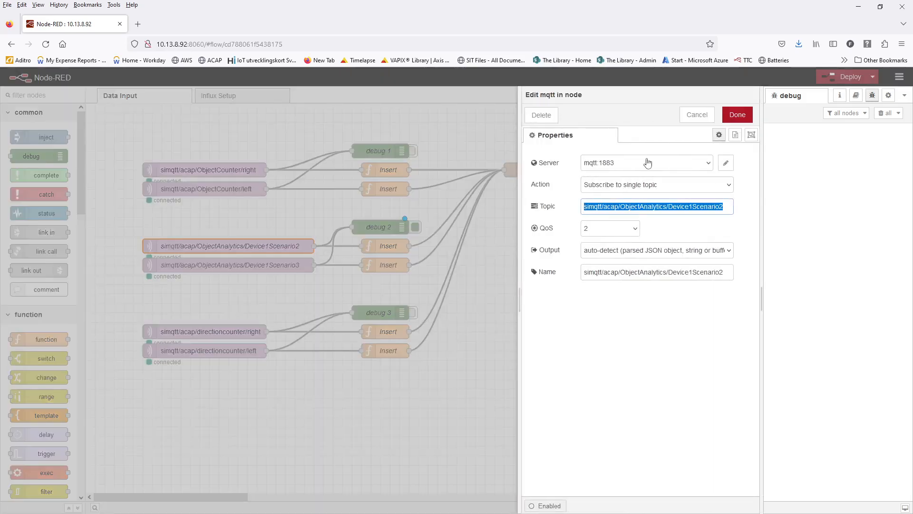
{"action": "left_click", "coordinate": [697, 114]}
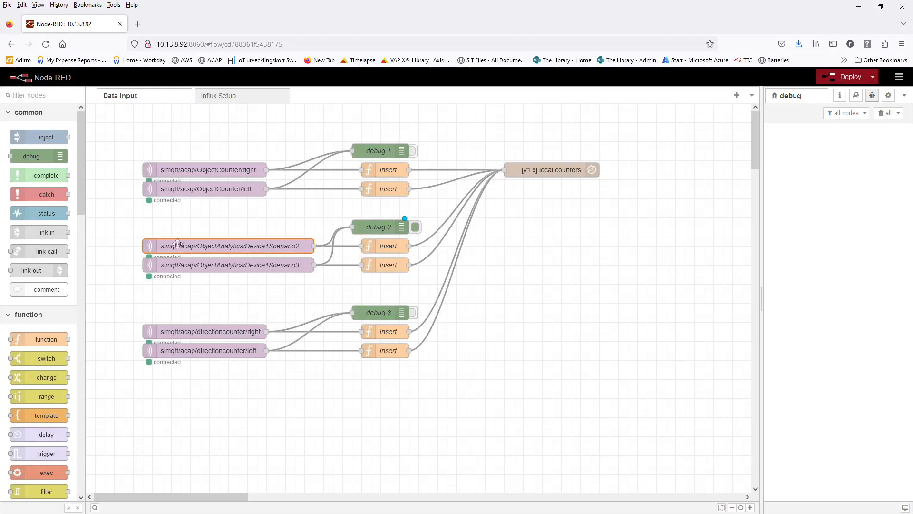
{"action": "left_click", "coordinate": [855, 77]}
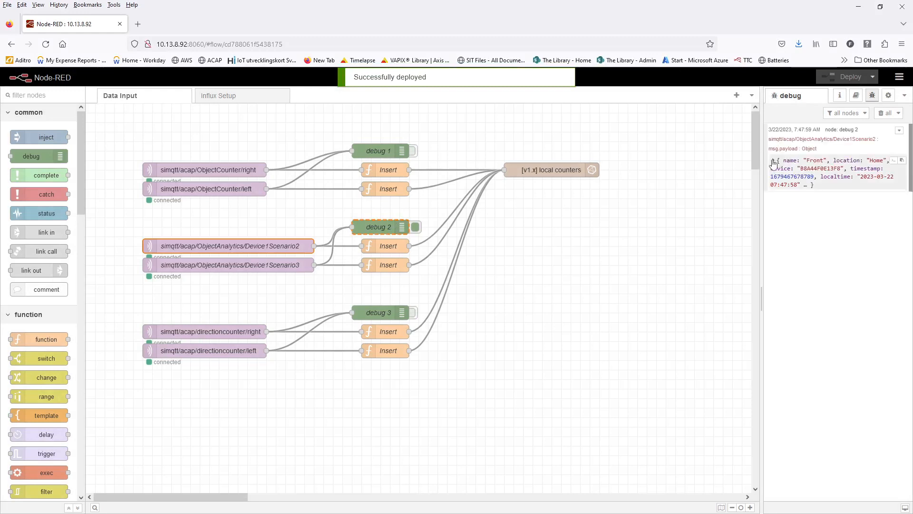
{"action": "left_click", "coordinate": [773, 161]}
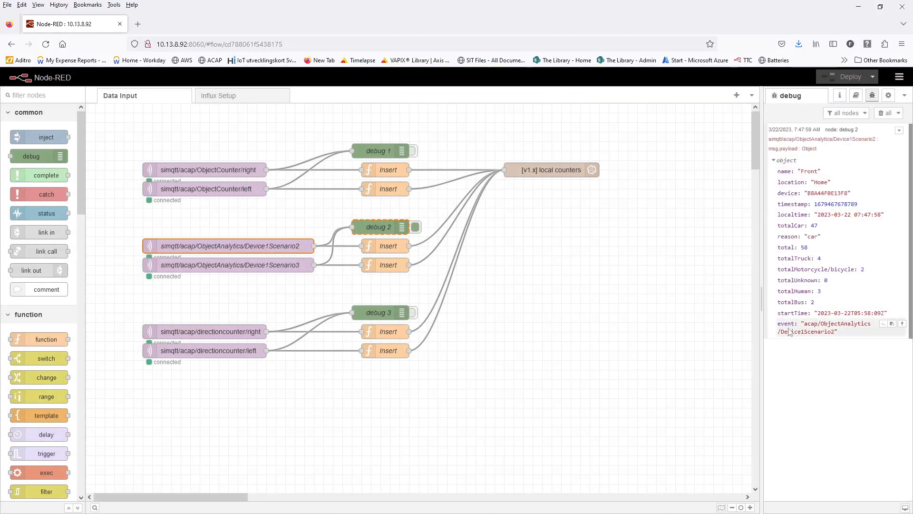
{"action": "double_click", "coordinate": [386, 251]}
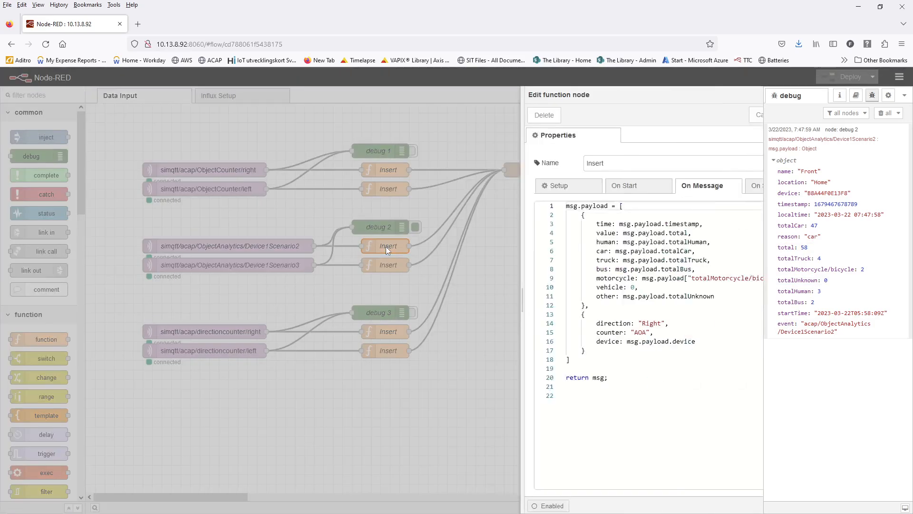
{"action": "double_click", "coordinate": [529, 205]}
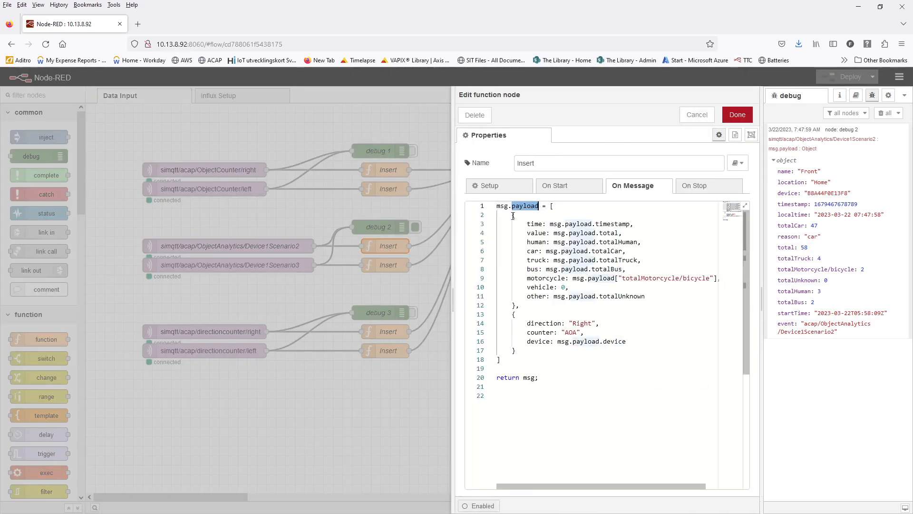
{"action": "left_click_drag", "start_coordinate": [513, 215], "coordinate": [498, 359]}
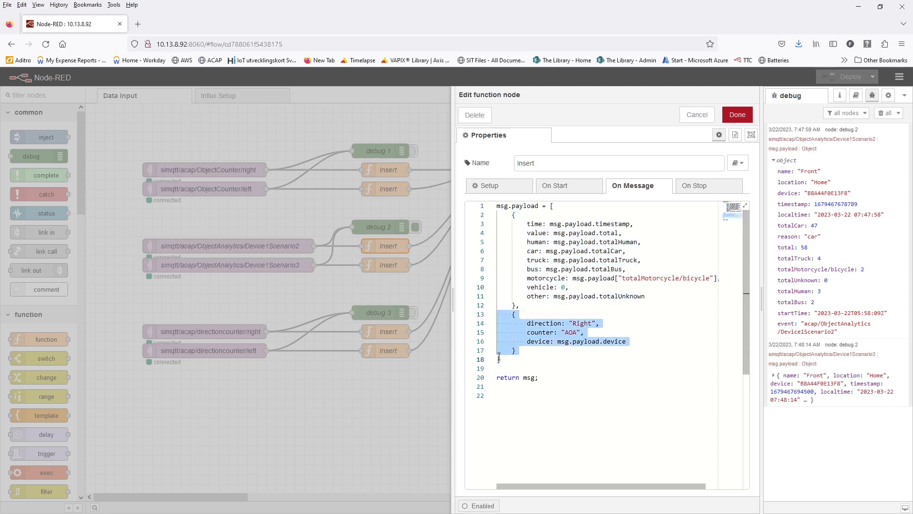
{"action": "left_click", "coordinate": [539, 224]}
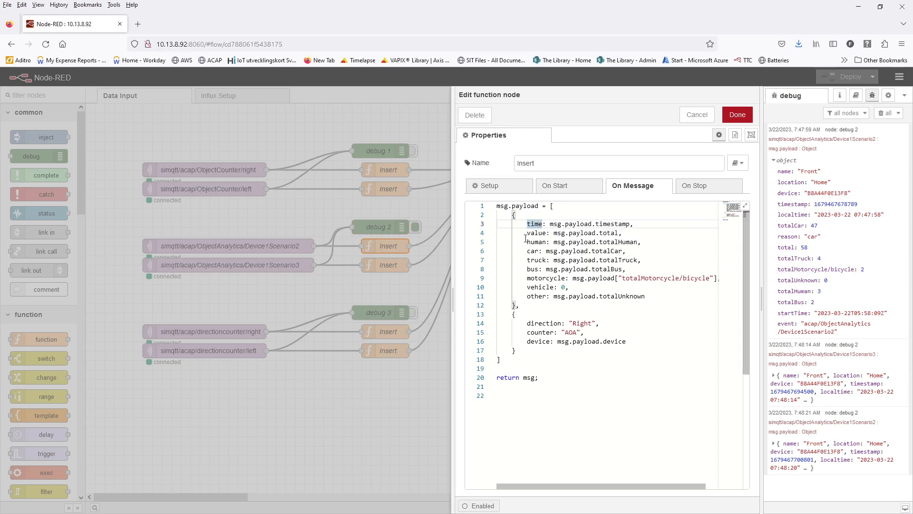
{"action": "double_click", "coordinate": [604, 241]}
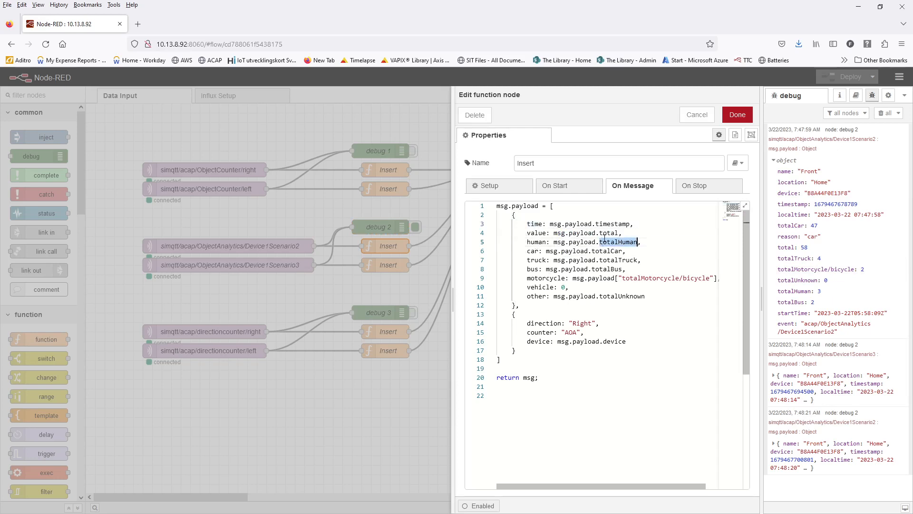
{"action": "double_click", "coordinate": [542, 242]}
{"action": "double_click", "coordinate": [615, 250]}
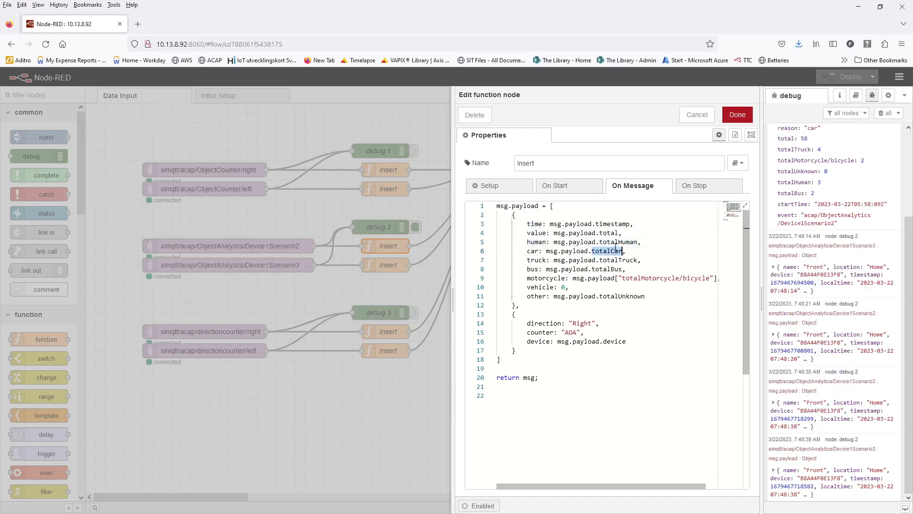
{"action": "double_click", "coordinate": [532, 251]}
{"action": "double_click", "coordinate": [618, 260]}
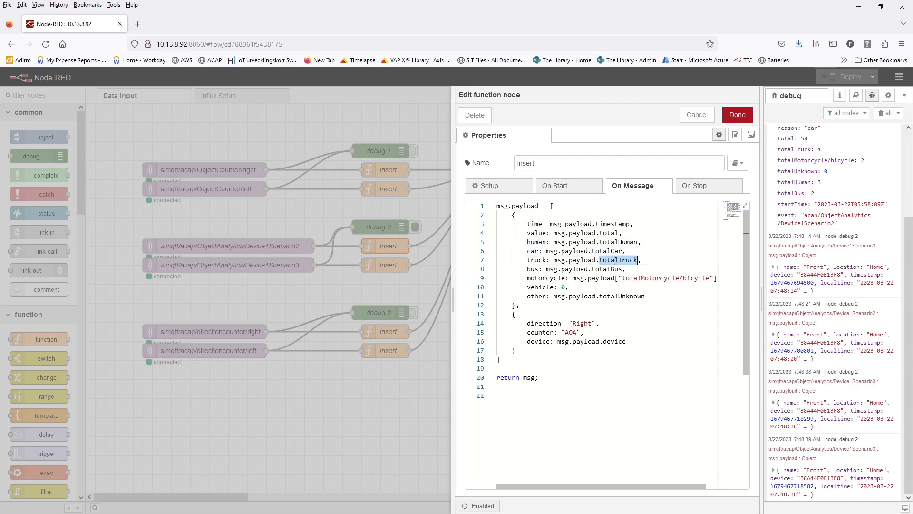
{"action": "double_click", "coordinate": [536, 259]}
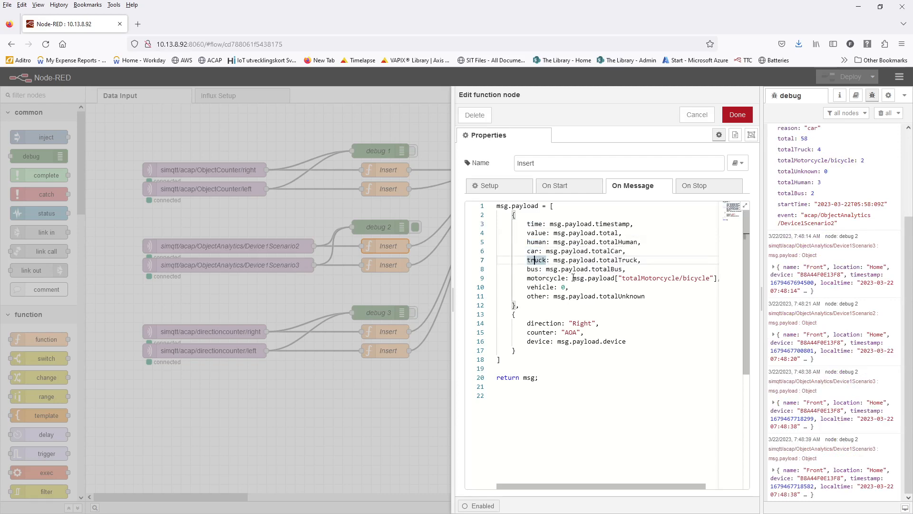
{"action": "left_click", "coordinate": [573, 278]}
{"action": "left_click_drag", "start_coordinate": [572, 278], "coordinate": [712, 280]}
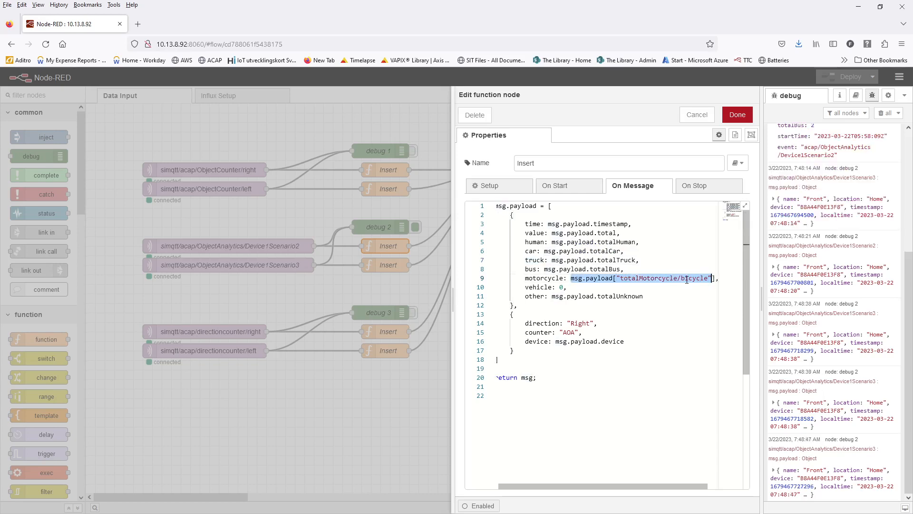
{"action": "double_click", "coordinate": [687, 280]}
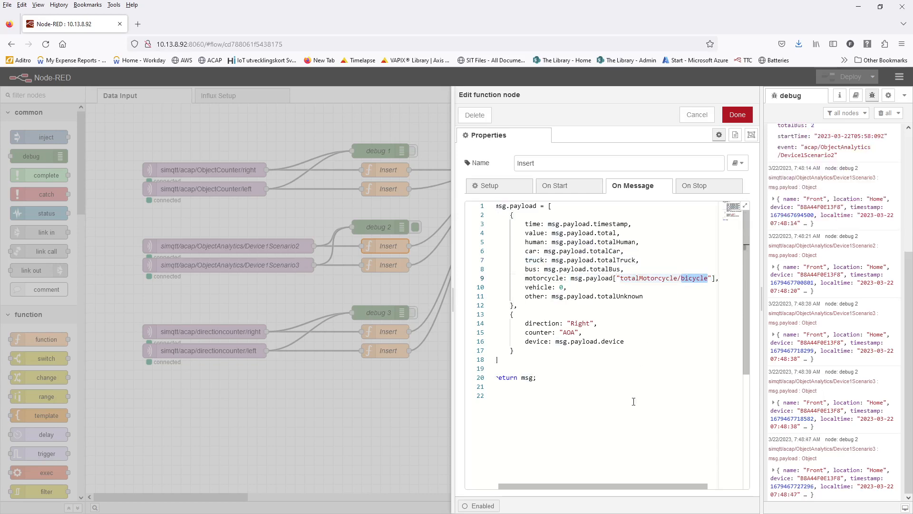
{"action": "left_click_drag", "start_coordinate": [605, 487], "coordinate": [558, 493]}
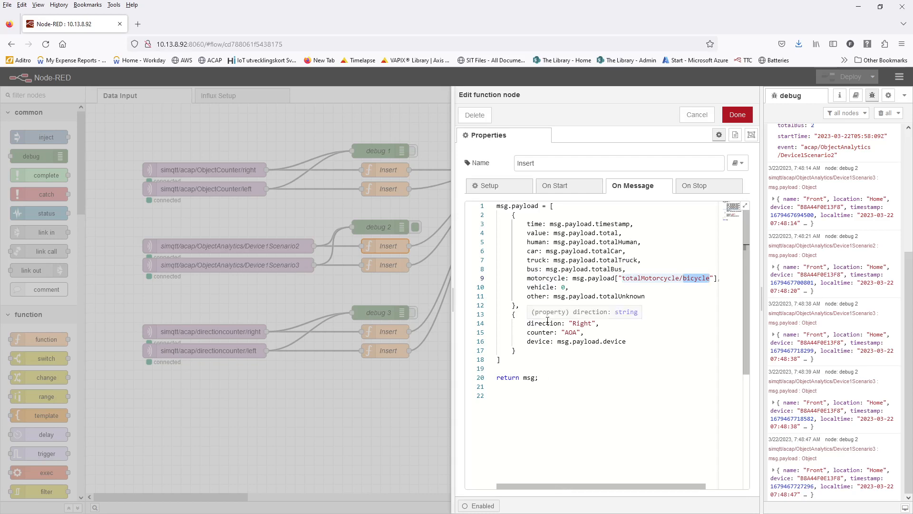
{"action": "double_click", "coordinate": [543, 323]}
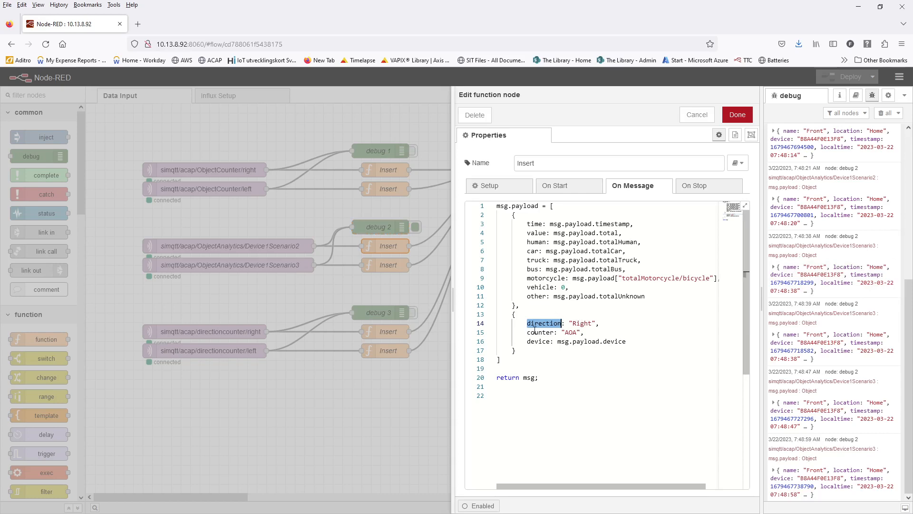
{"action": "double_click", "coordinate": [536, 332]}
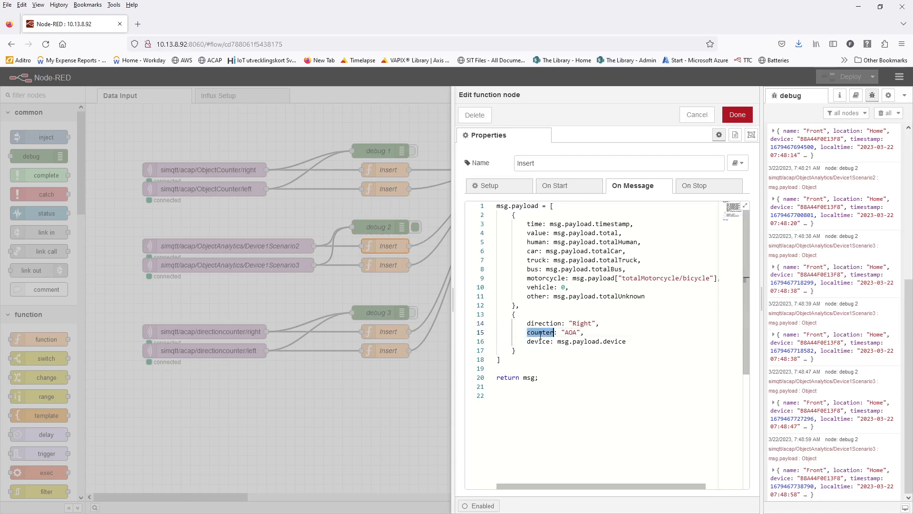
{"action": "left_click", "coordinate": [569, 332]}
{"action": "double_click", "coordinate": [569, 333]}
{"action": "left_click", "coordinate": [542, 342]}
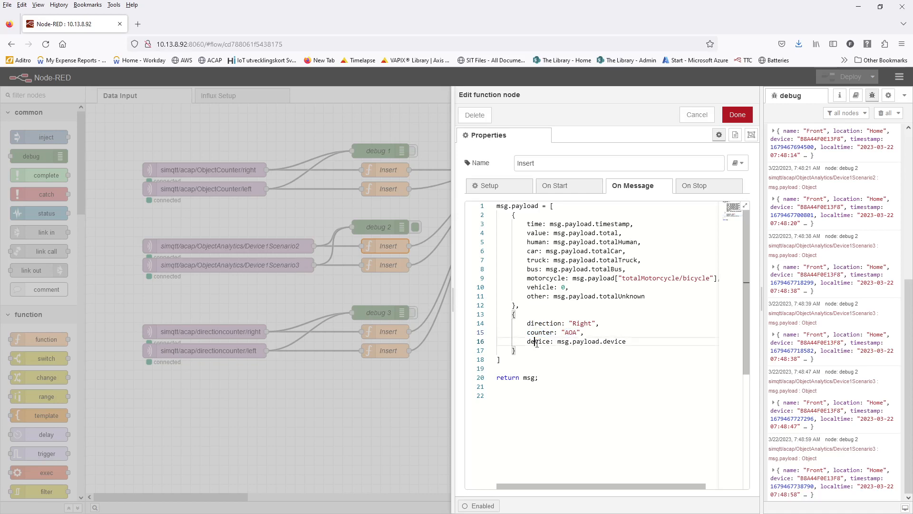
{"action": "double_click", "coordinate": [537, 342]}
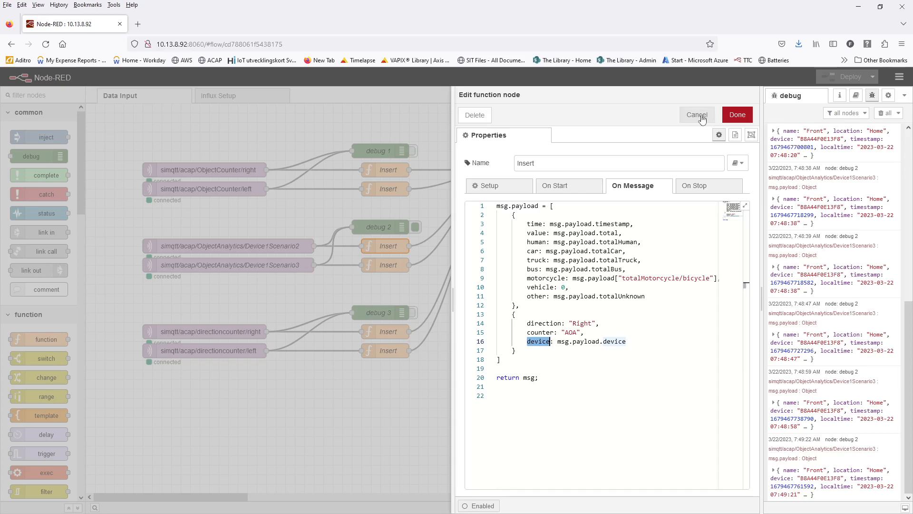
{"action": "left_click", "coordinate": [697, 115]}
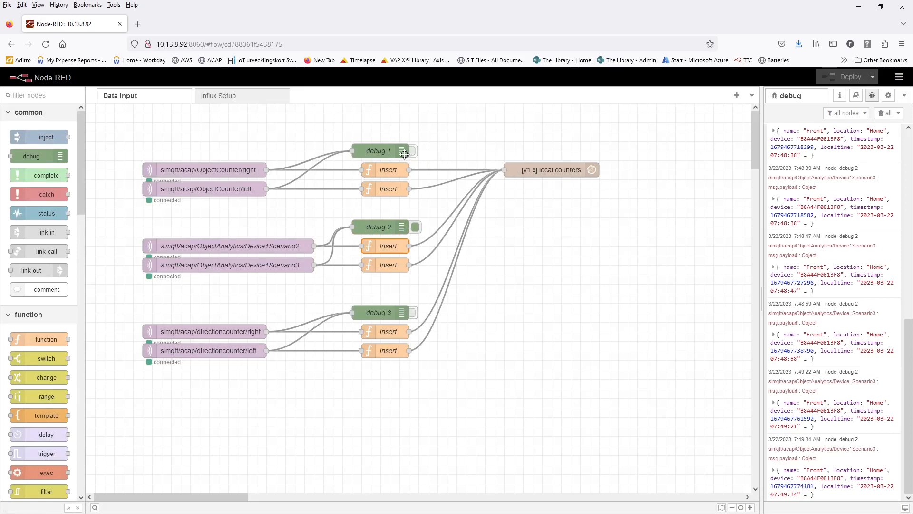
- Turn debug 1 on and debug 2 off, deploy, and clear all debug messages
{"action": "left_click", "coordinate": [414, 151]}
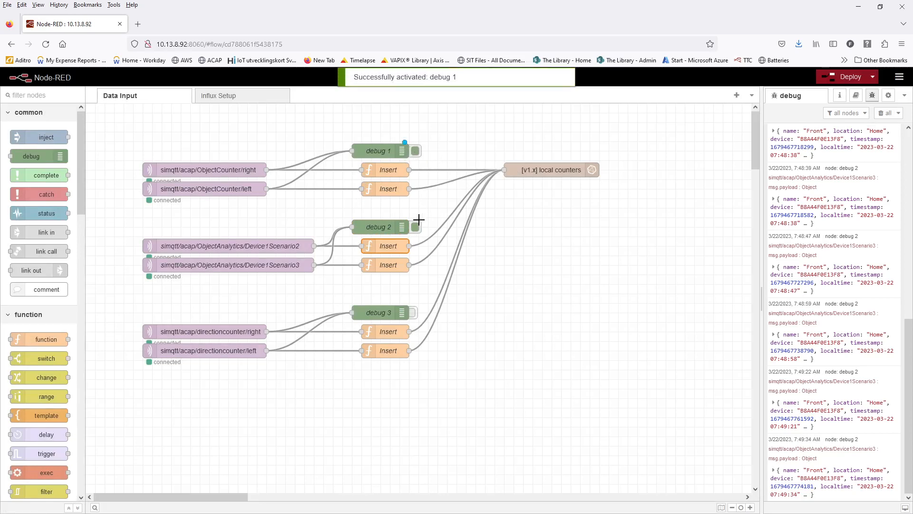
{"action": "left_click", "coordinate": [415, 227]}
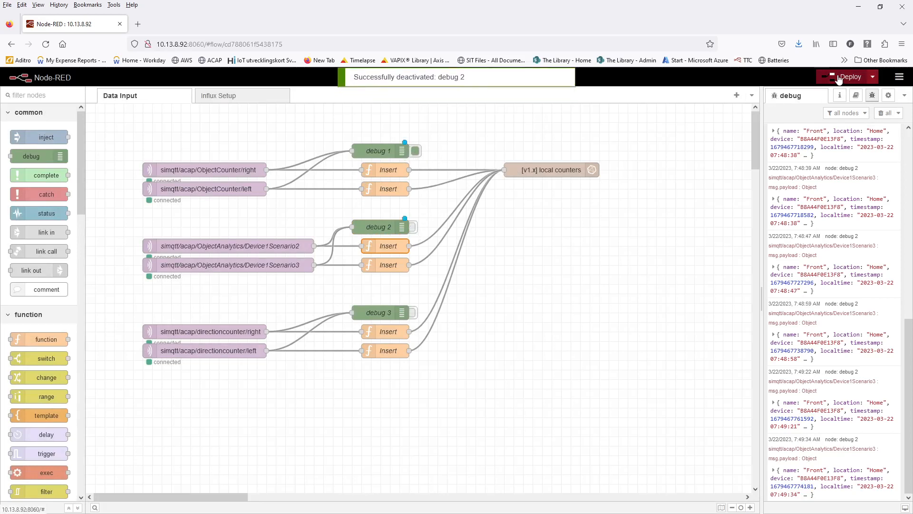
{"action": "left_click", "coordinate": [850, 77]}
{"action": "left_click", "coordinate": [884, 113]}
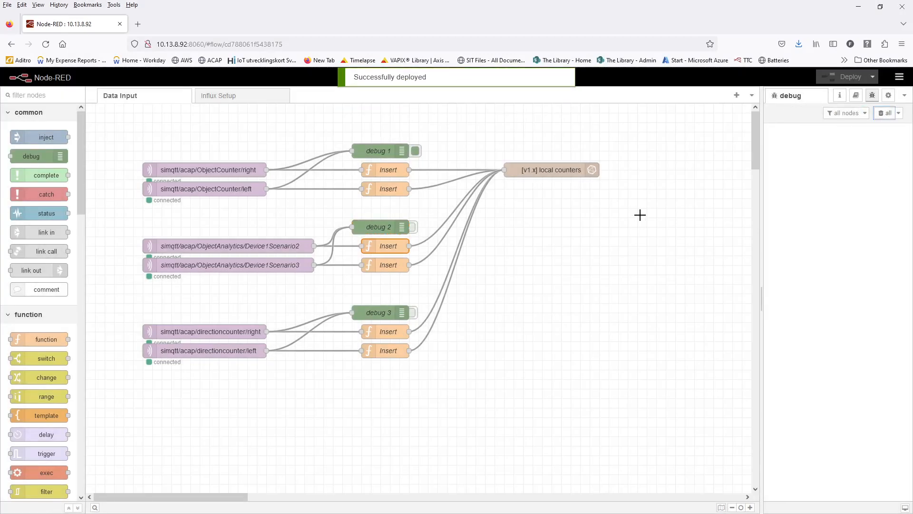
- Review the right and left Insert functions' fields and tags (time, value, human, direction, device) without changes
{"action": "double_click", "coordinate": [388, 173]}
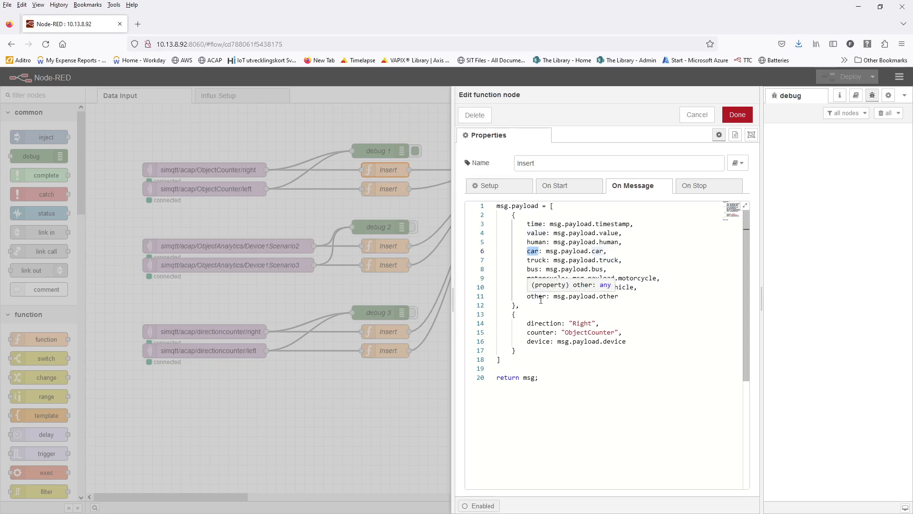
{"action": "left_click", "coordinate": [534, 224]}
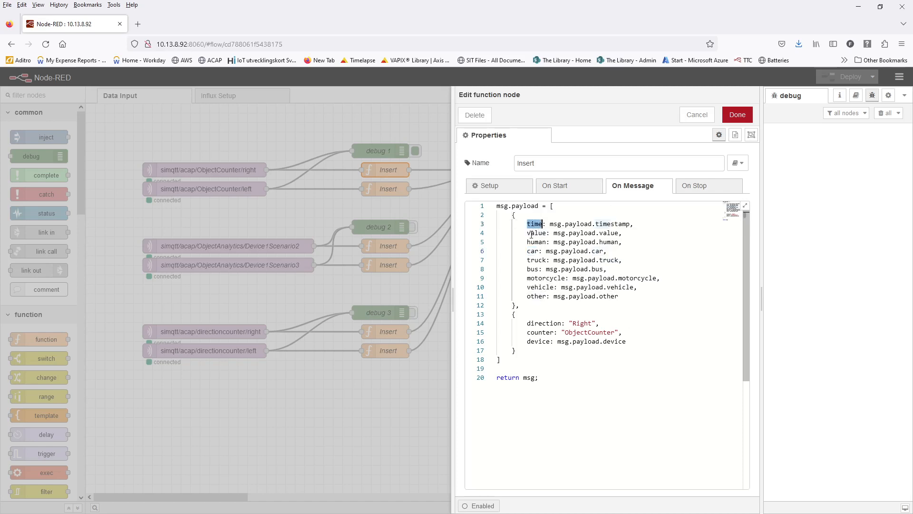
{"action": "left_click", "coordinate": [538, 233]}
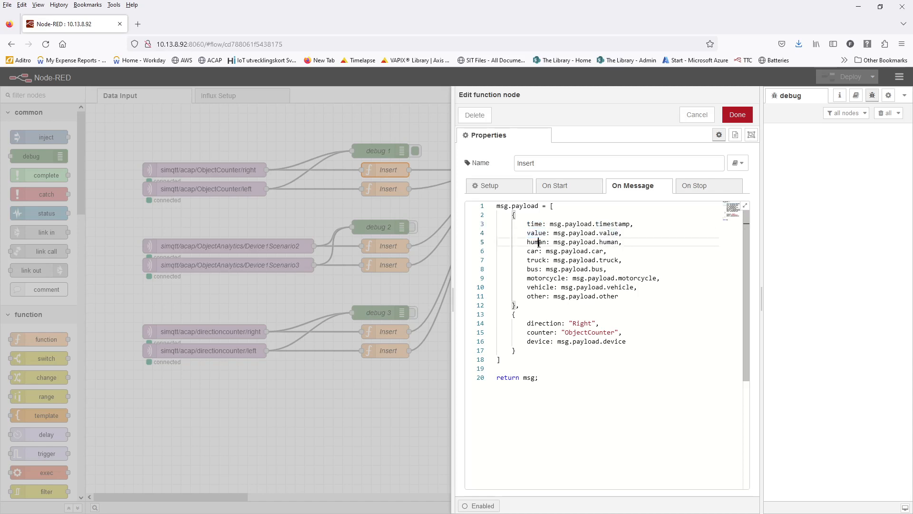
{"action": "double_click", "coordinate": [536, 242]}
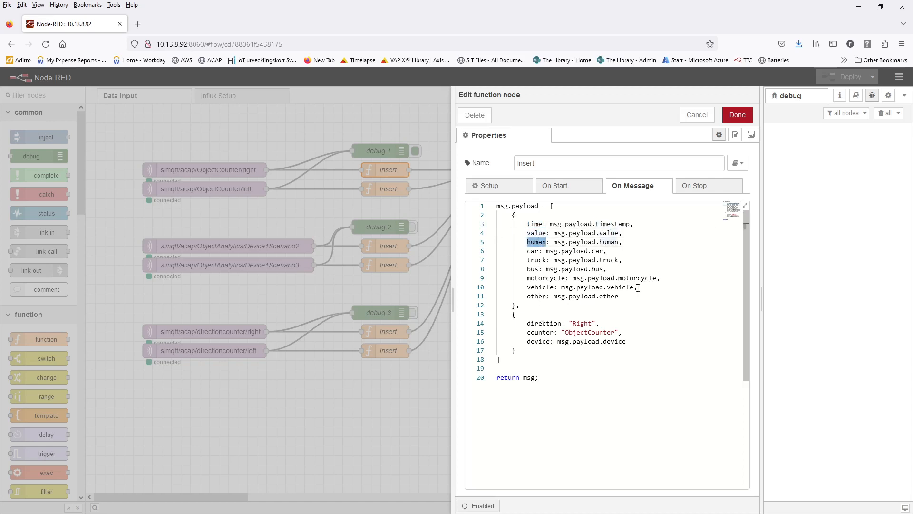
{"action": "double_click", "coordinate": [551, 323]}
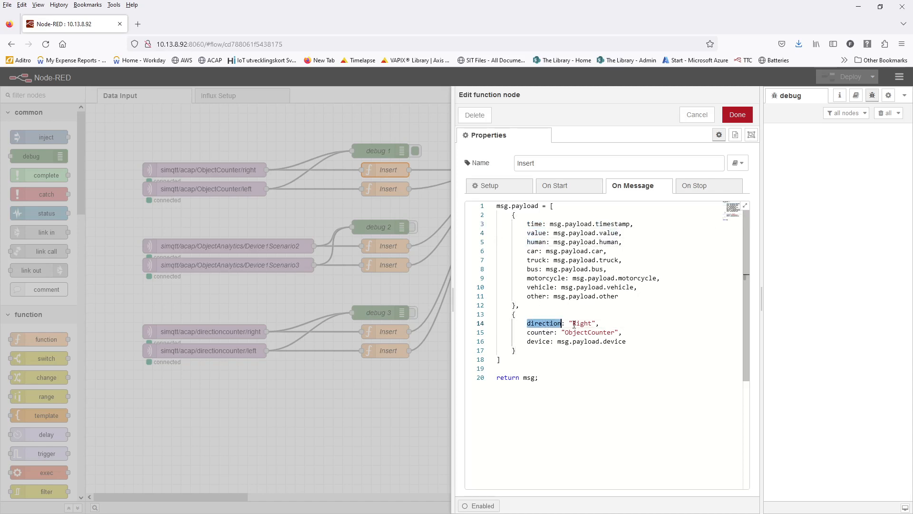
{"action": "double_click", "coordinate": [584, 323]}
{"action": "double_click", "coordinate": [589, 332]}
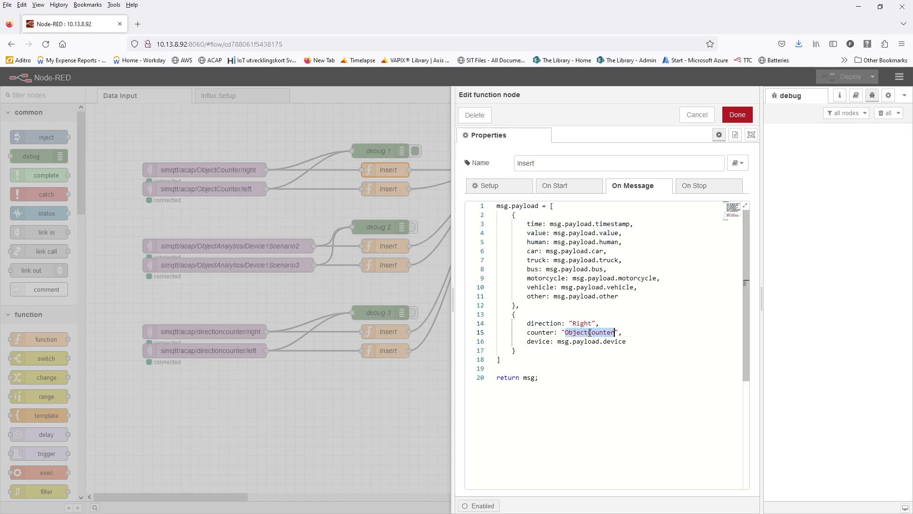
{"action": "double_click", "coordinate": [548, 341]}
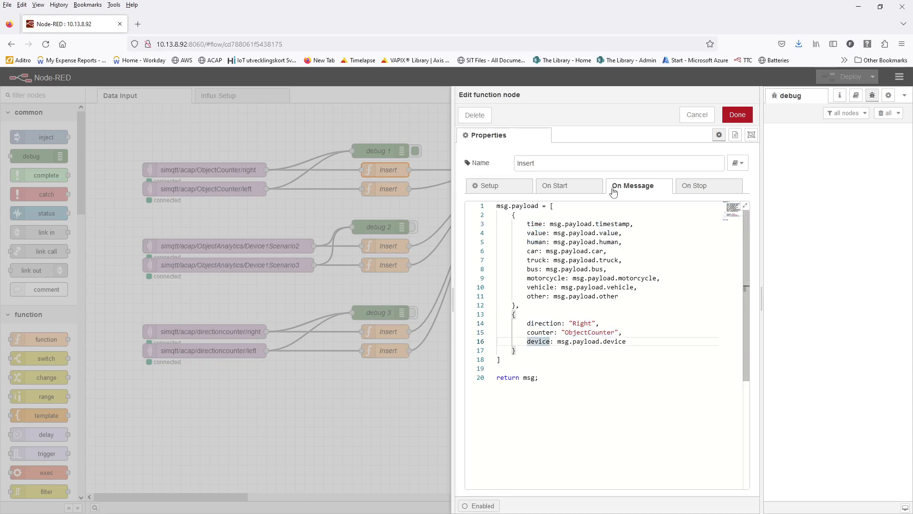
{"action": "left_click", "coordinate": [698, 119]}
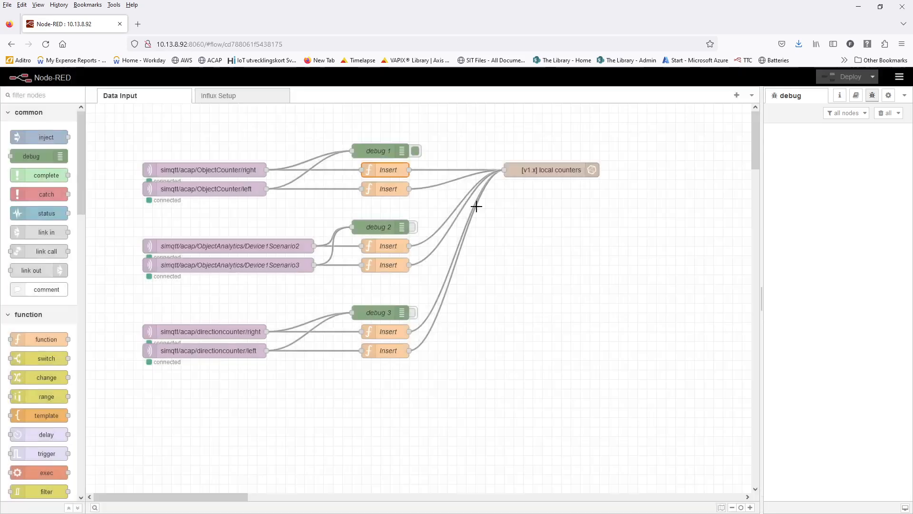
{"action": "double_click", "coordinate": [386, 190]}
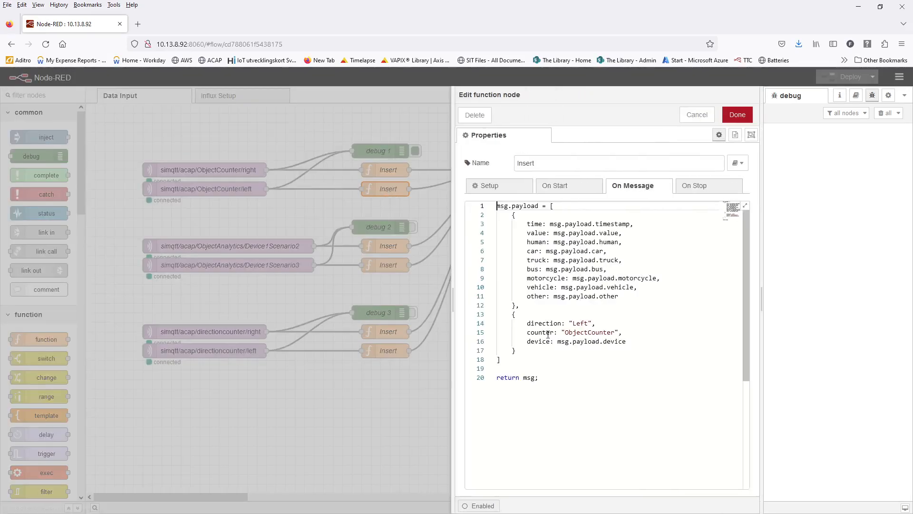
{"action": "double_click", "coordinate": [580, 323]}
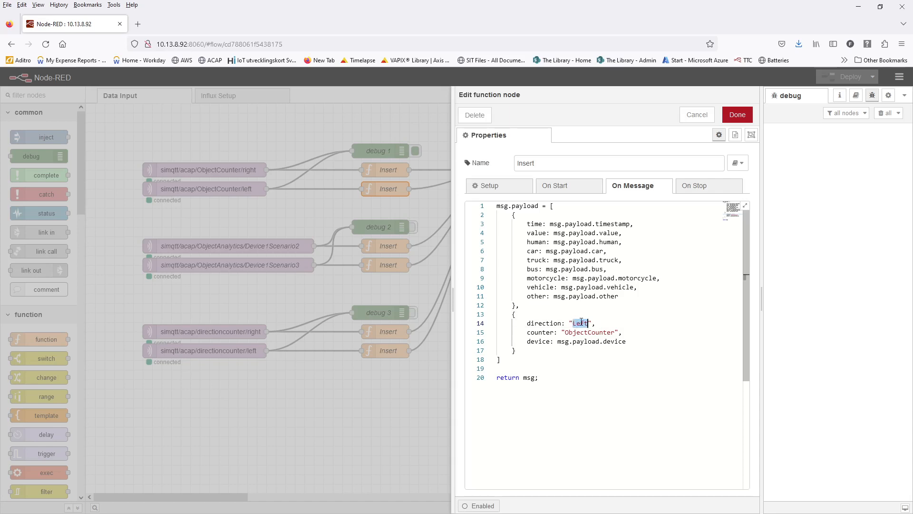
{"action": "left_click", "coordinate": [697, 115]}
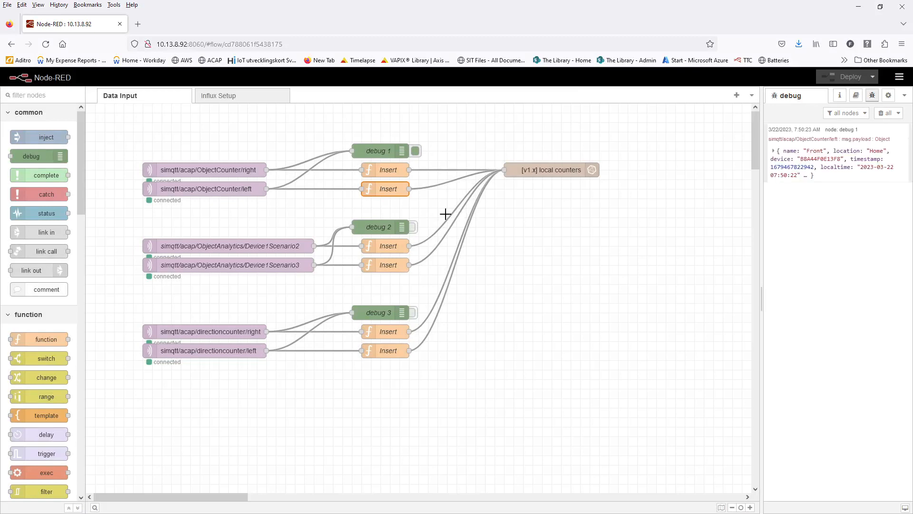
- Expand the debug 1 message, deactivate debug 1 and deploy the flow
{"action": "left_click", "coordinate": [773, 151]}
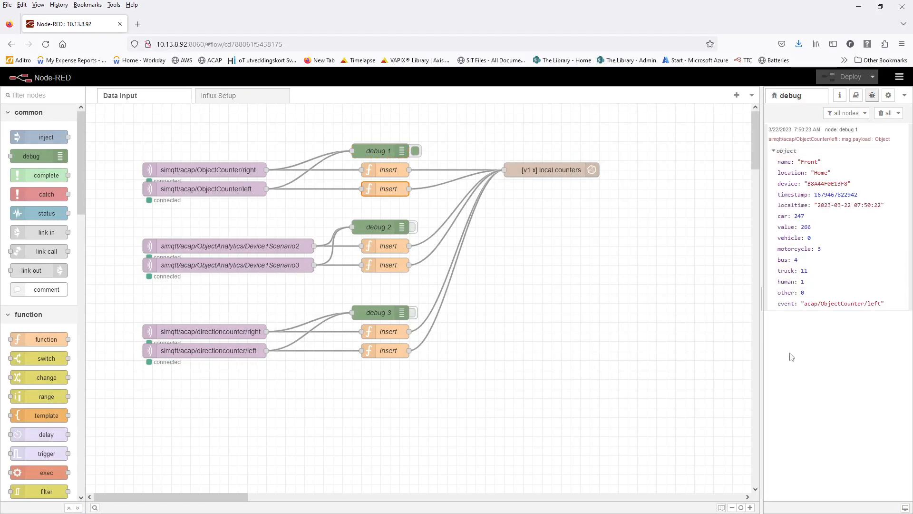
{"action": "left_click", "coordinate": [415, 151]}
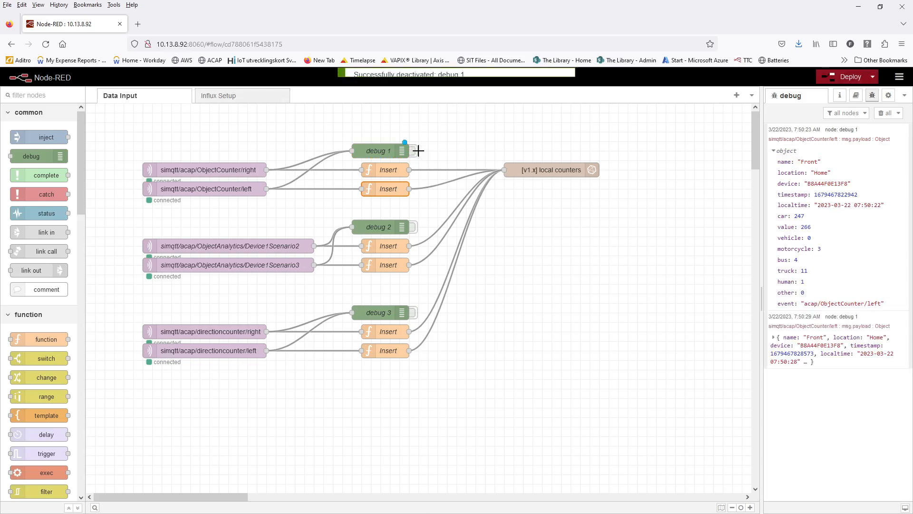
{"action": "left_click", "coordinate": [839, 78]}
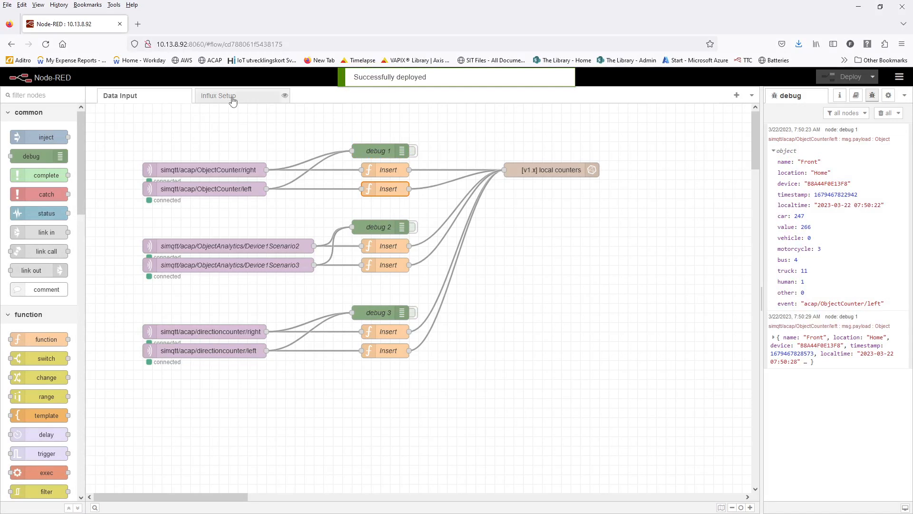
- Run the View all query on Influx Setup, inspect record 460 in debug 5, then go to port 3000
{"action": "left_click", "coordinate": [232, 97]}
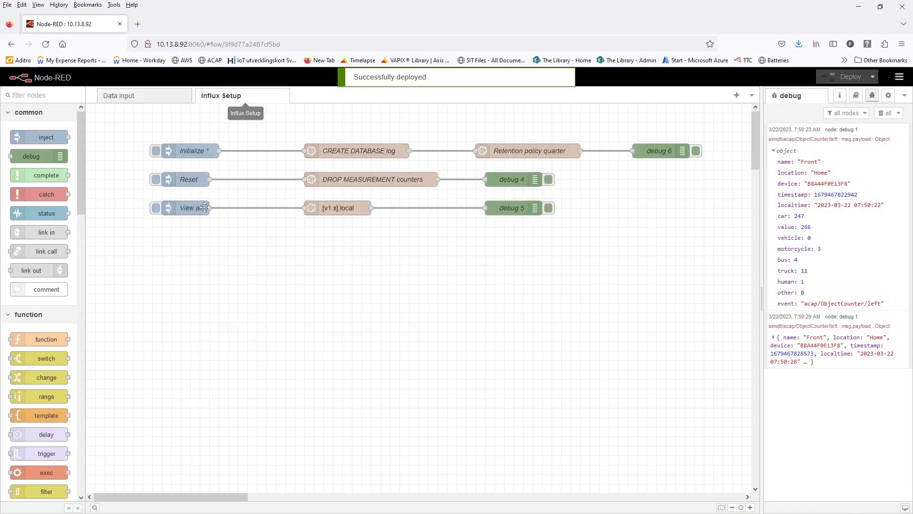
{"action": "left_click", "coordinate": [156, 208]}
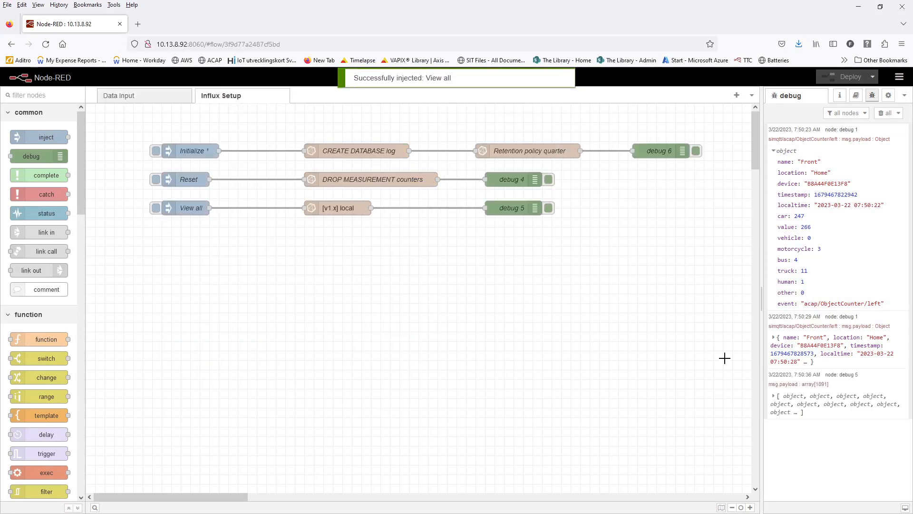
{"action": "left_click", "coordinate": [773, 396]}
{"action": "scroll", "coordinate": [776, 401], "scroll_direction": "down", "scroll_amount": 8}
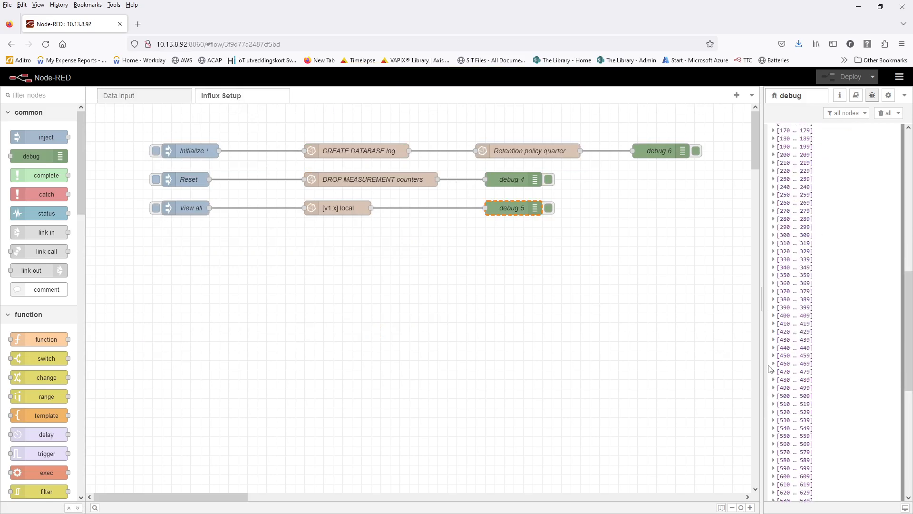
{"action": "left_click", "coordinate": [773, 364]}
{"action": "left_click", "coordinate": [782, 373]}
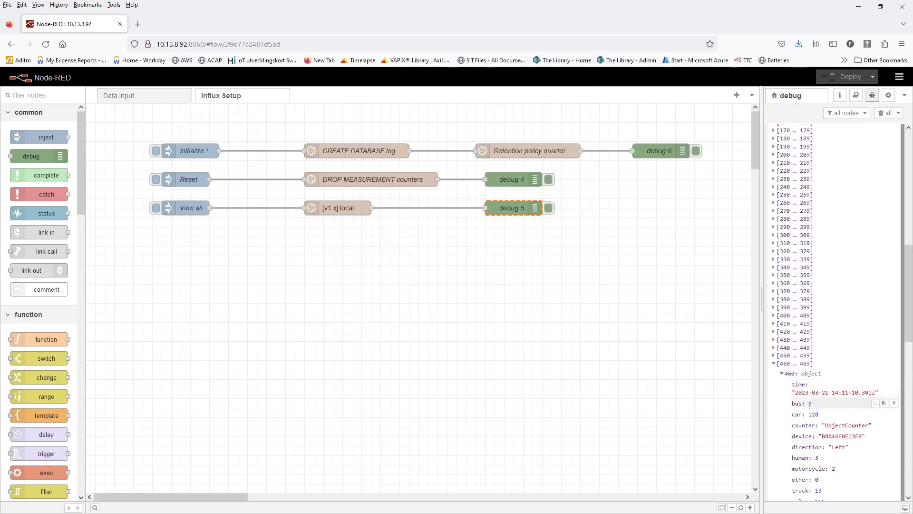
{"action": "scroll", "coordinate": [813, 385], "scroll_direction": "down", "scroll_amount": 5}
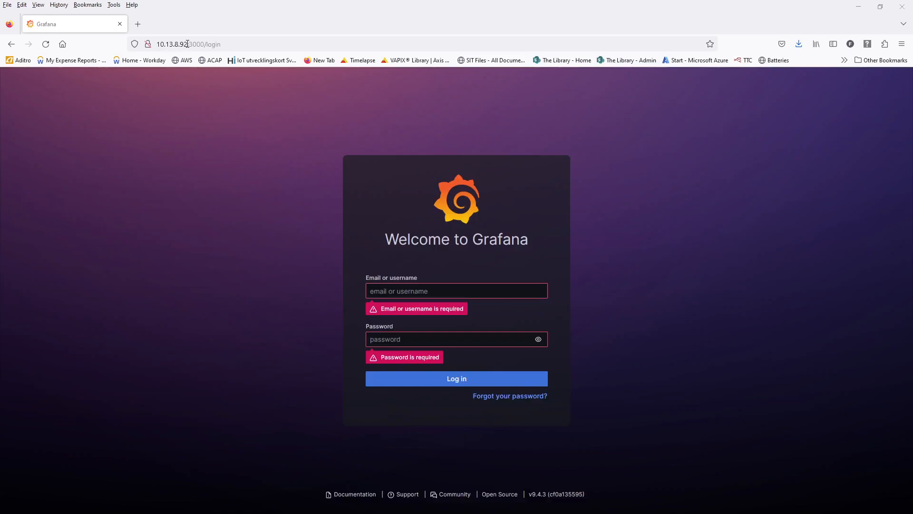
{"action": "left_click_drag", "start_coordinate": [188, 45], "coordinate": [205, 44]}
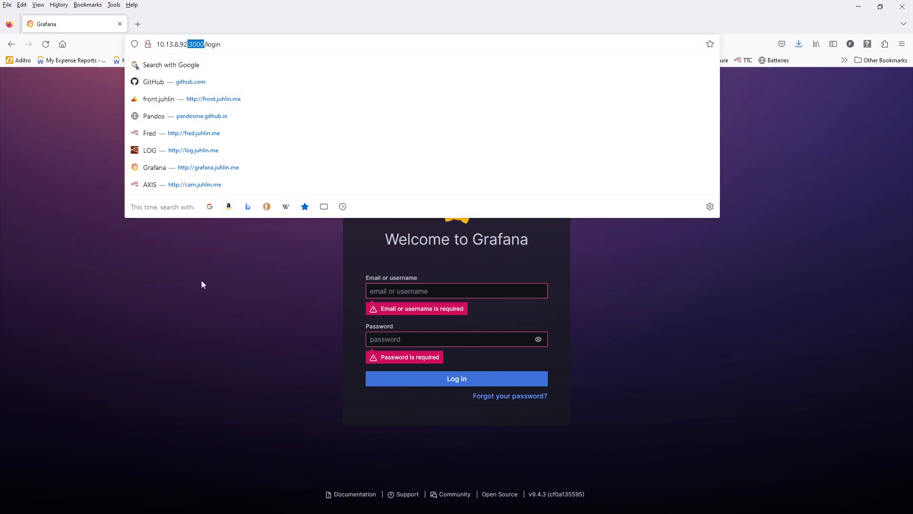
- Log in to Grafana with the admin username and its current password
{"action": "left_click", "coordinate": [145, 338]}
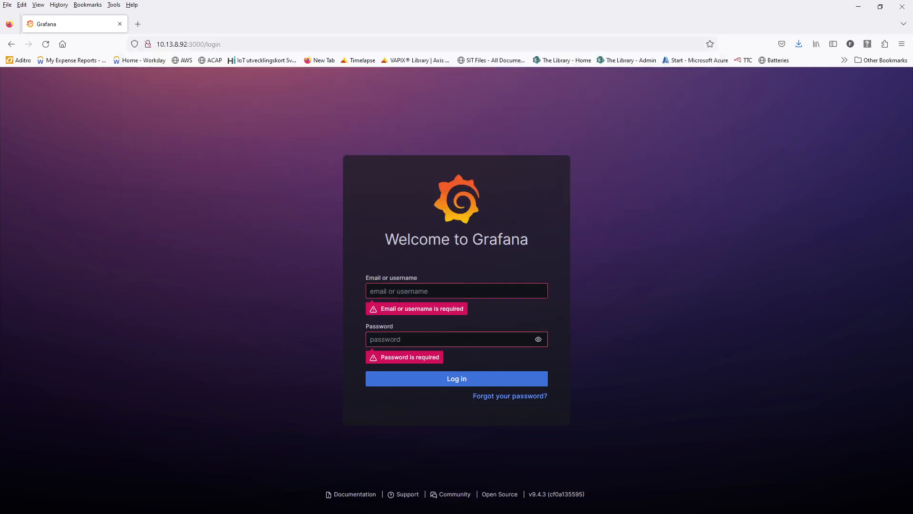
{"action": "left_click", "coordinate": [391, 291]}
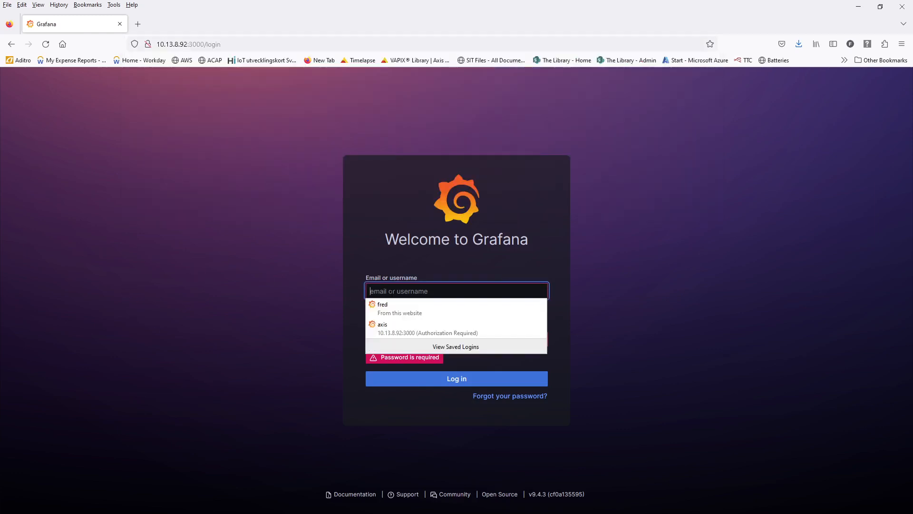
{"action": "type", "text": "admin"}
{"action": "key", "text": "Tab"}
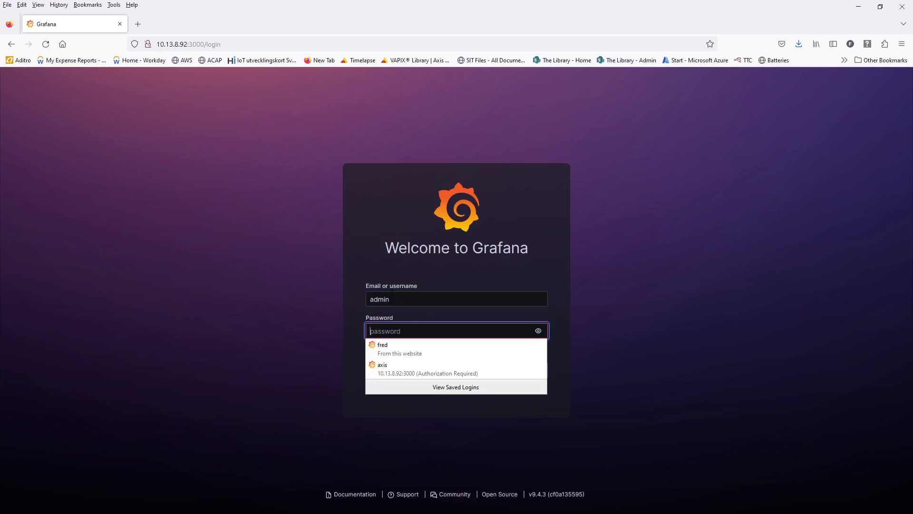
{"action": "type", "text": "adm"}
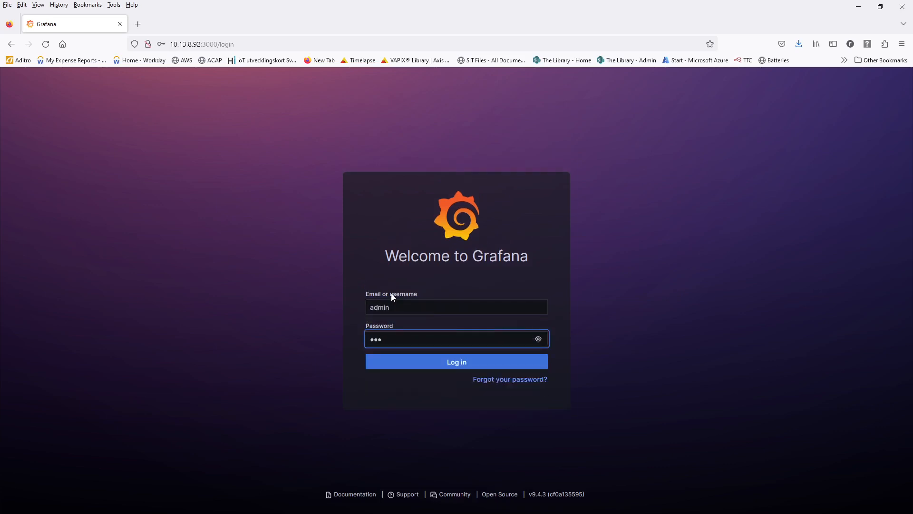
{"action": "type", "text": "in"}
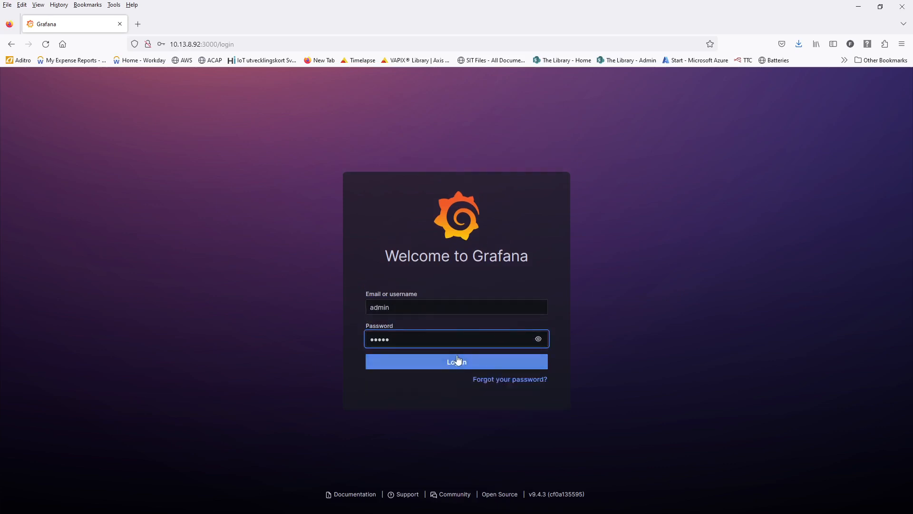
{"action": "left_click", "coordinate": [457, 362]}
{"action": "left_click", "coordinate": [261, 267]}
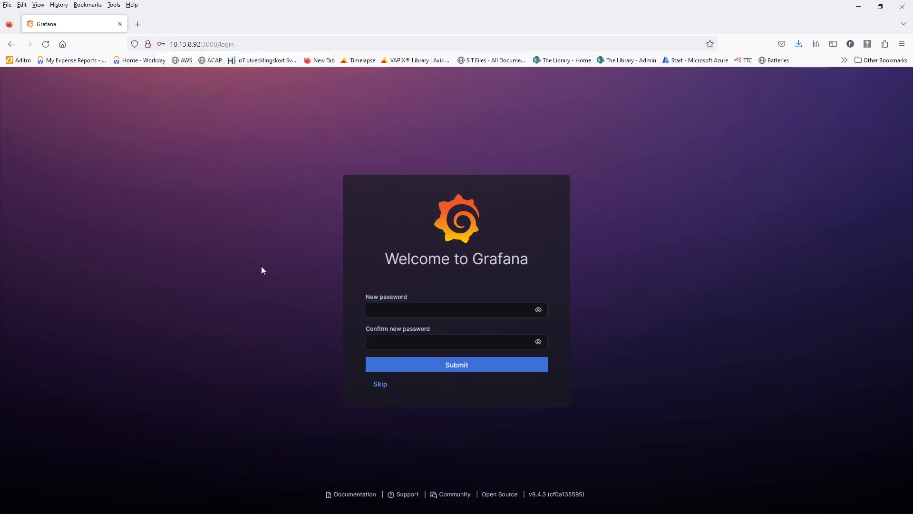
- Enter and confirm a new Grafana password and submit it
{"action": "left_click", "coordinate": [384, 308]}
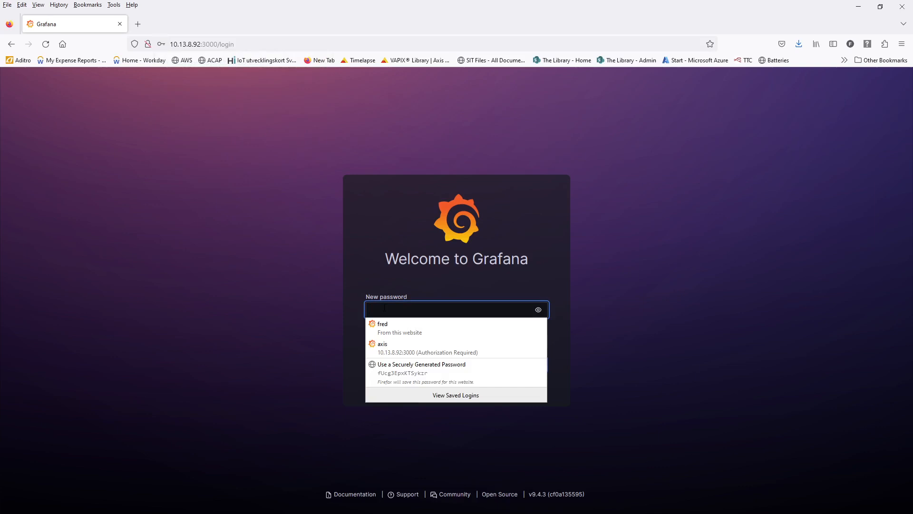
{"action": "type", "text": "••••"}
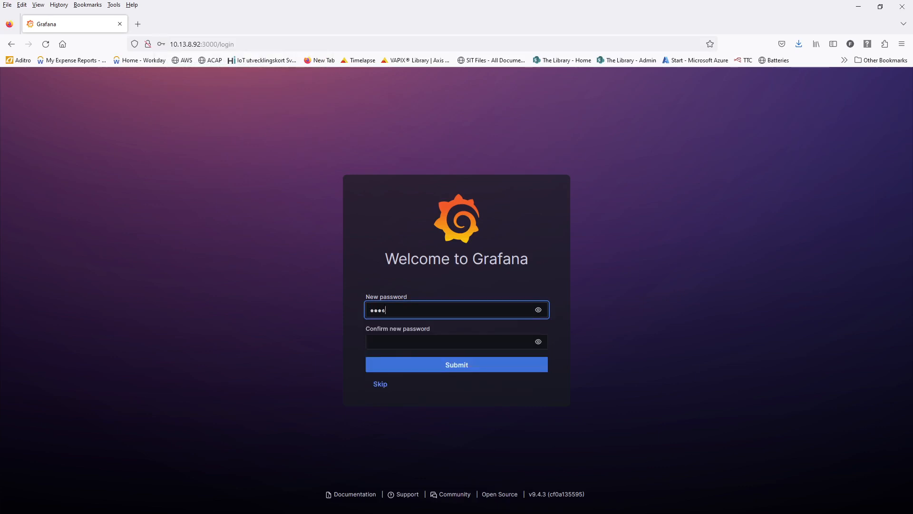
{"action": "type", "text": "••••"}
{"action": "key", "text": "Tab"}
{"action": "key", "text": "Tab"}
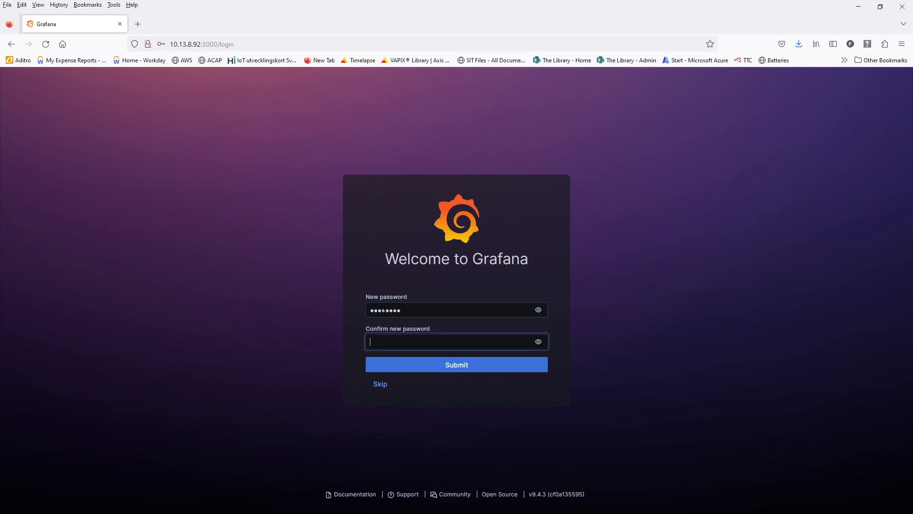
{"action": "type", "text": "•"}
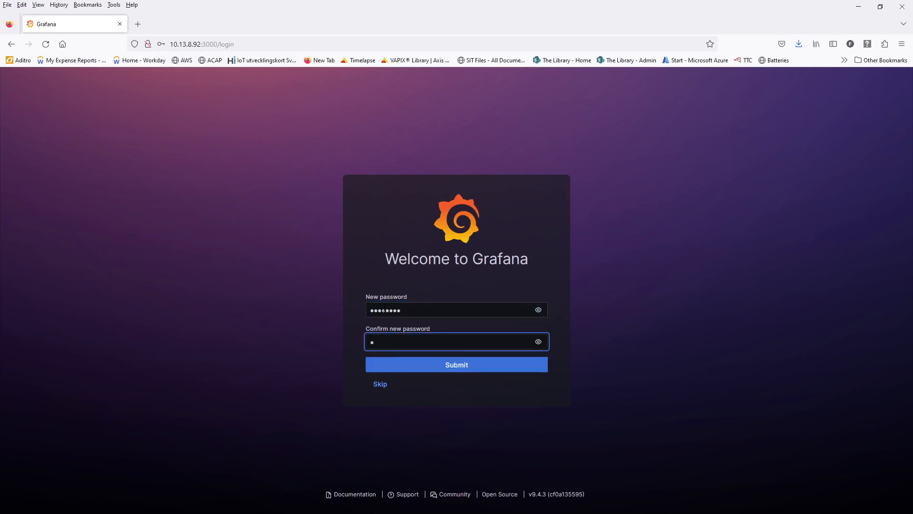
{"action": "type", "text": "•••"}
{"action": "key", "text": "BackSpace"}
{"action": "key", "text": "BackSpace"}
{"action": "key", "text": "BackSpace"}
{"action": "key", "text": "BackSpace"}
{"action": "type", "text": "••••••••"}
{"action": "left_click", "coordinate": [351, 357]}
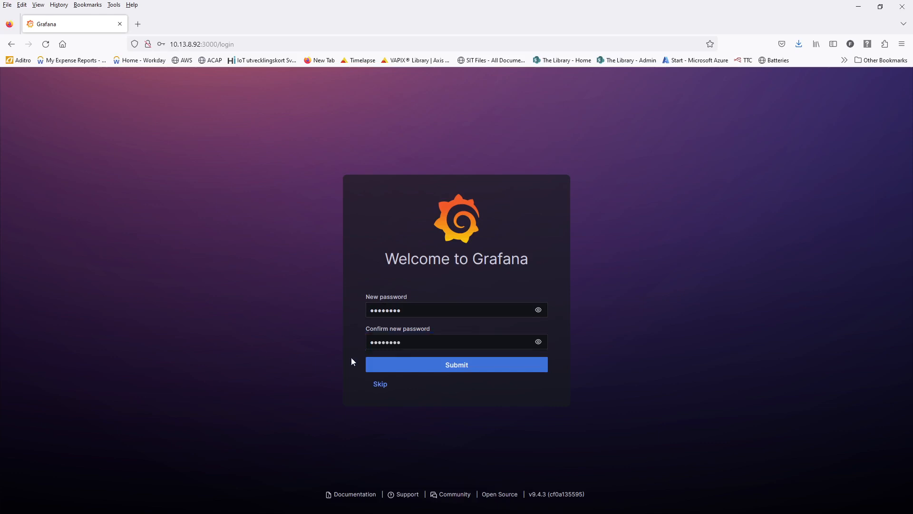
{"action": "left_click", "coordinate": [494, 366]}
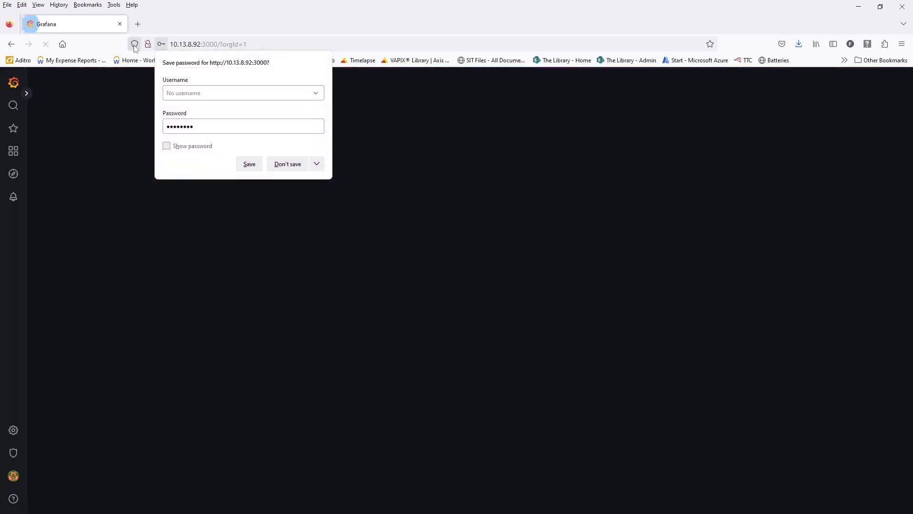
- Decline the browser's password save and add a new InfluxDB data source in Grafana
{"action": "left_click", "coordinate": [288, 164]}
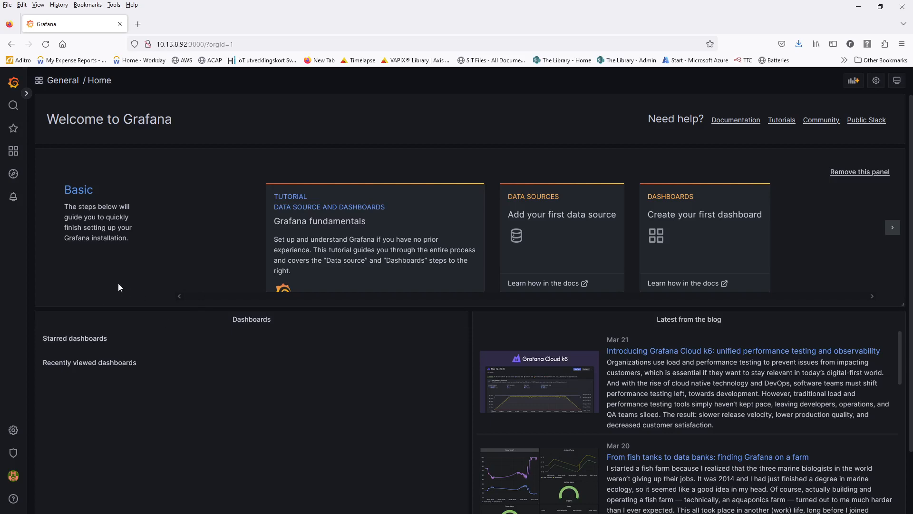
{"action": "mouse_move", "coordinate": [13, 432]}
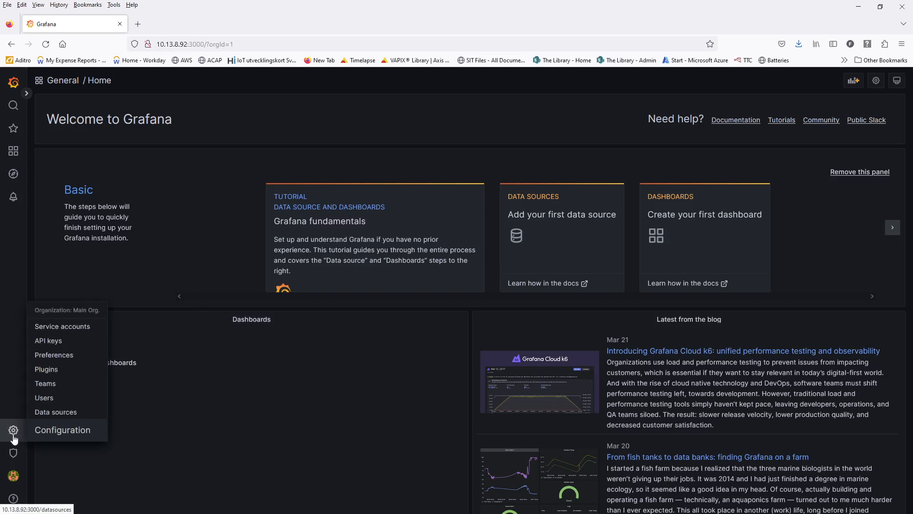
{"action": "left_click", "coordinate": [38, 412]}
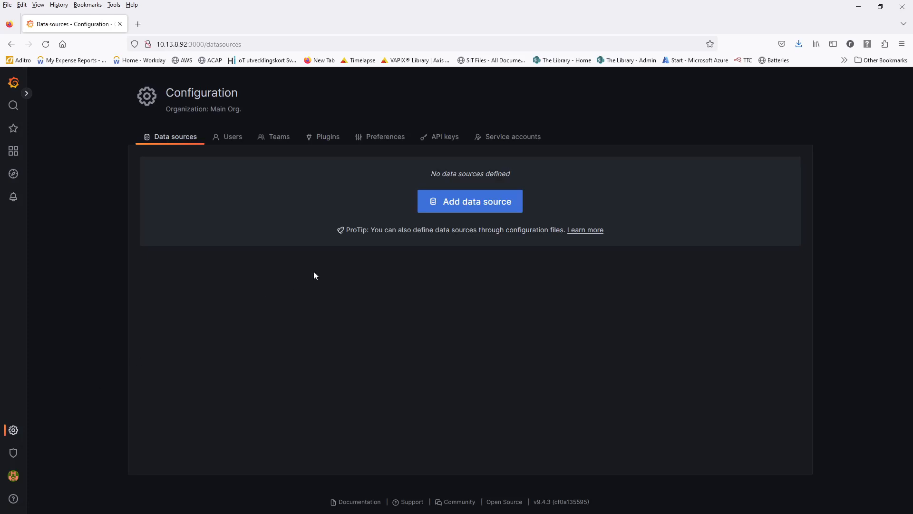
{"action": "left_click", "coordinate": [457, 202]}
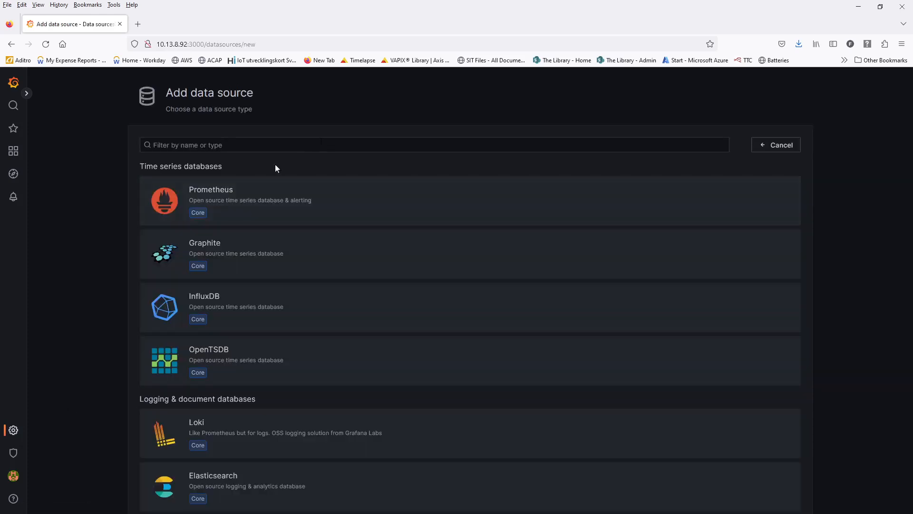
{"action": "left_click", "coordinate": [219, 308]}
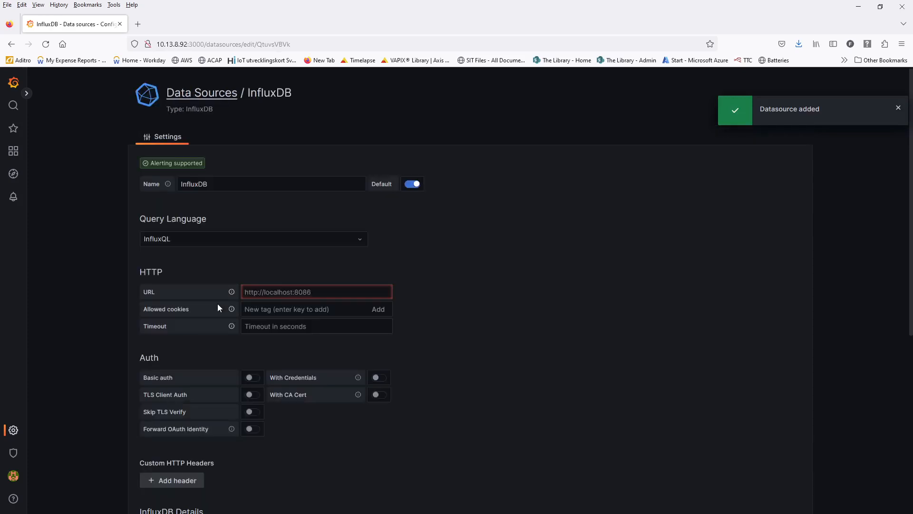
{"action": "double_click", "coordinate": [213, 184]}
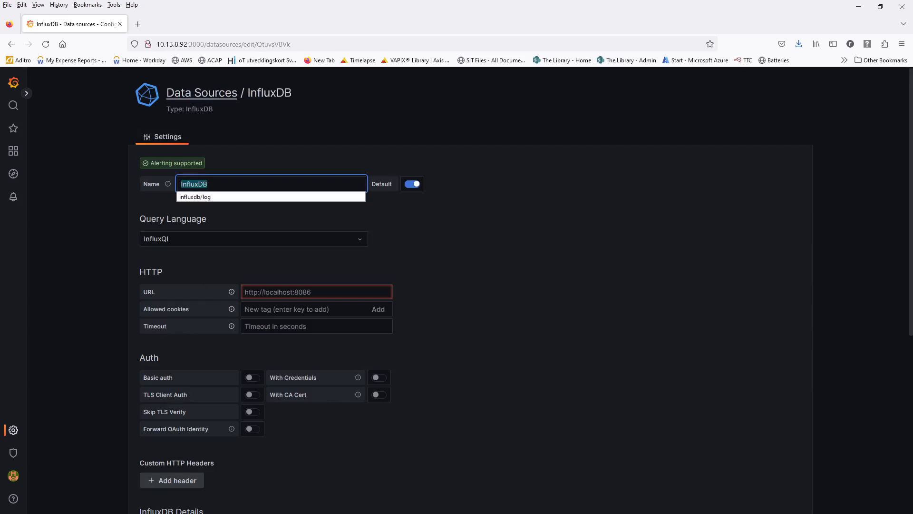
{"action": "left_click", "coordinate": [246, 291]}
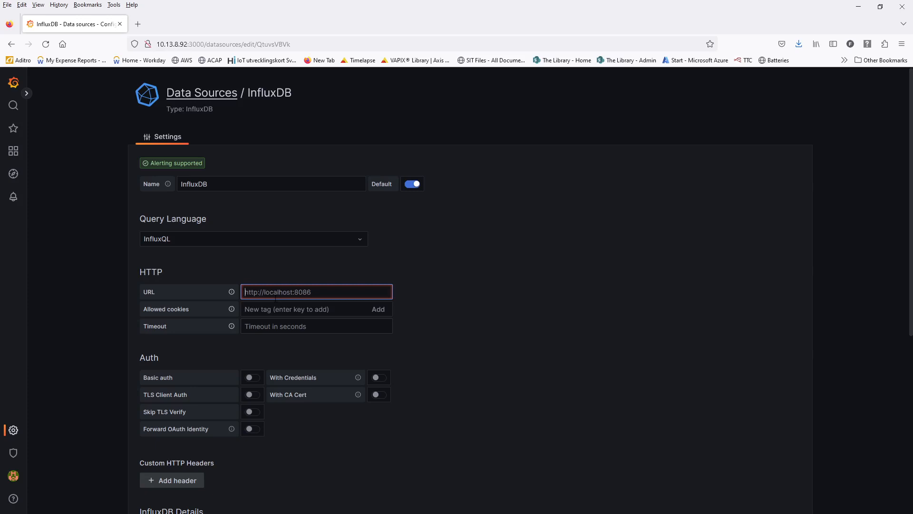
{"action": "type", "text": "http://in"}
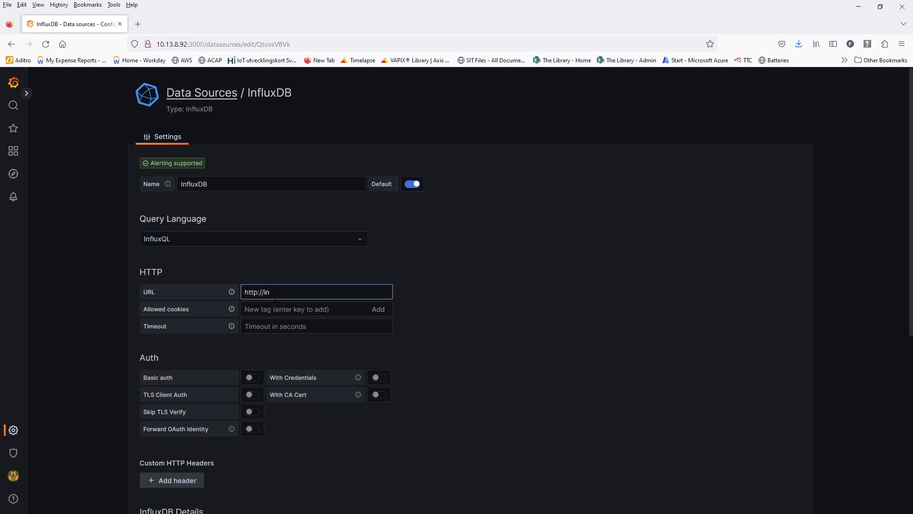
{"action": "type", "text": "fluxdb:8086"}
- Clear the User and Password fields and set the database to 'log'
{"action": "scroll", "coordinate": [174, 301], "scroll_direction": "down", "scroll_amount": 3}
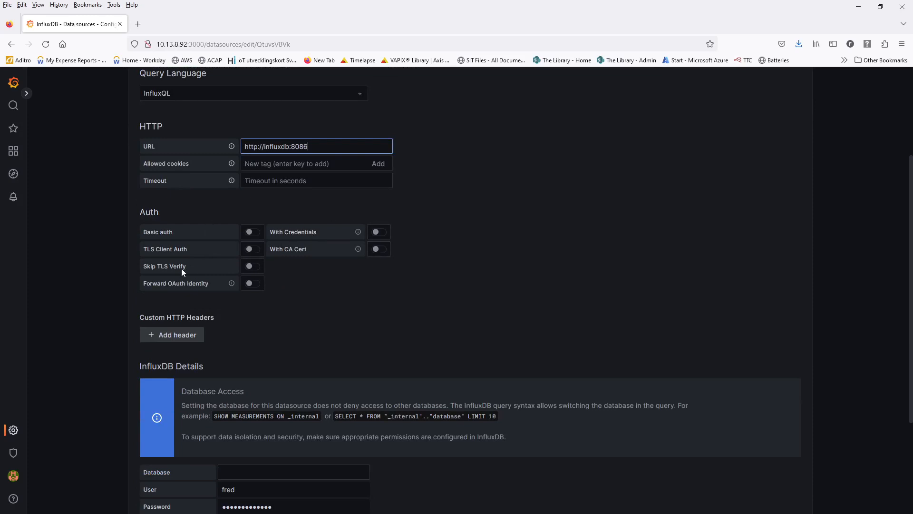
{"action": "scroll", "coordinate": [182, 271], "scroll_direction": "down", "scroll_amount": 3}
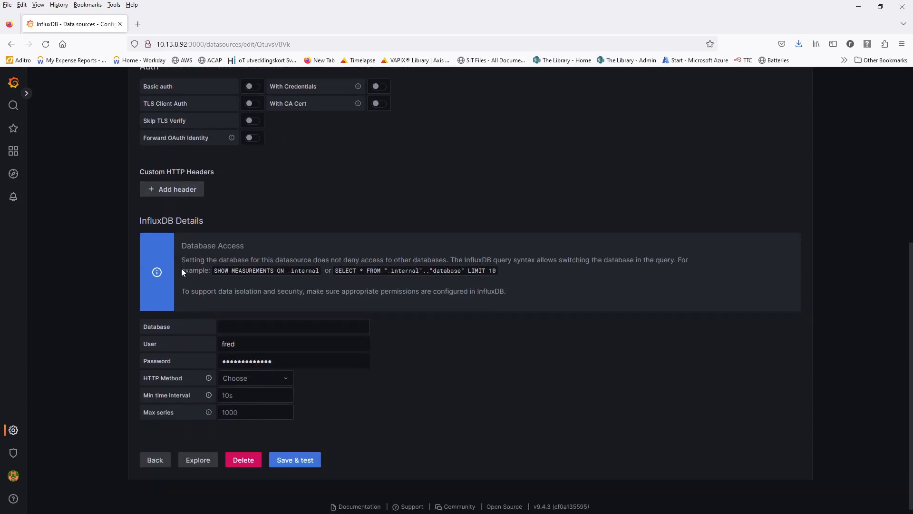
{"action": "key", "text": "ctrl+a"}
{"action": "key", "text": "BackSpace"}
{"action": "left_click", "coordinate": [477, 376]}
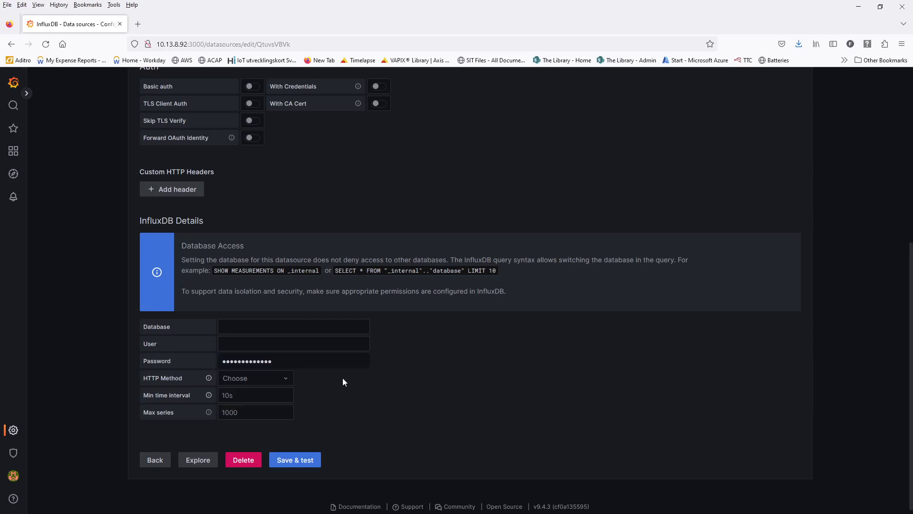
{"action": "left_click_drag", "start_coordinate": [282, 363], "coordinate": [95, 366]}
{"action": "key", "text": "BackSpace"}
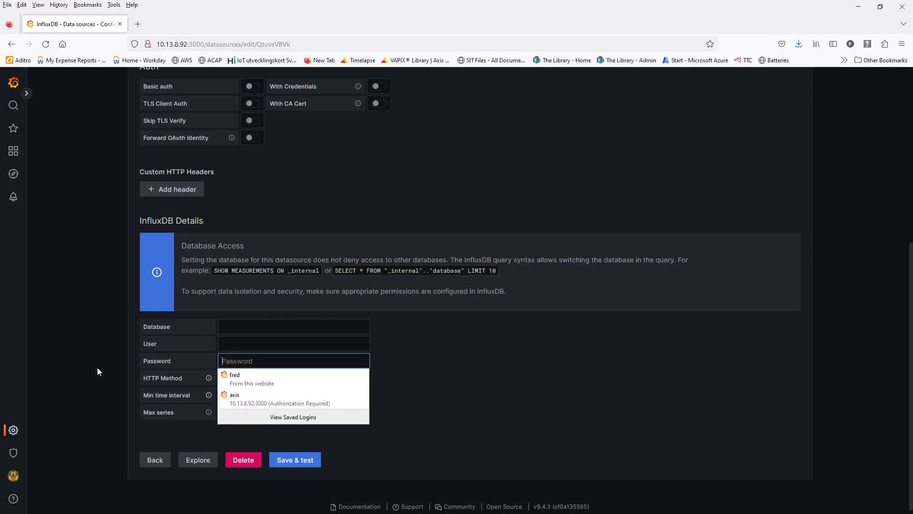
{"action": "left_click", "coordinate": [106, 348]}
{"action": "left_click", "coordinate": [229, 325]}
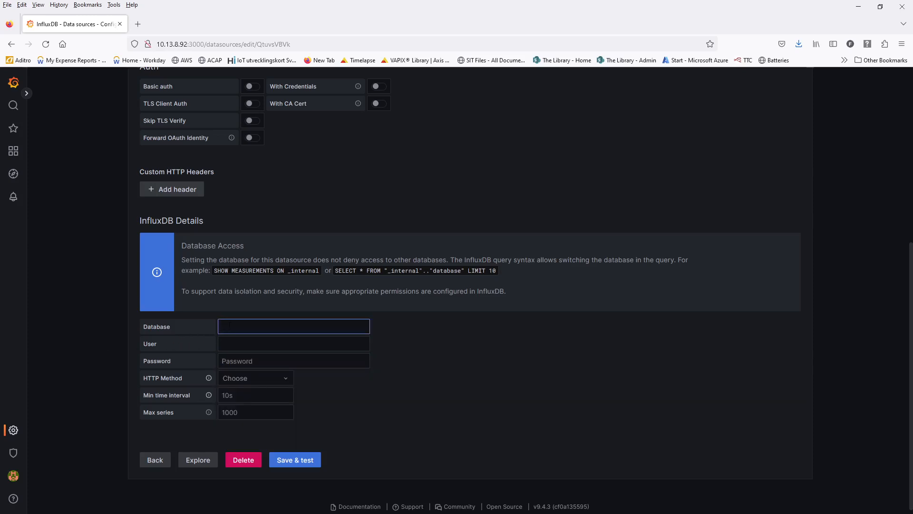
{"action": "type", "text": "log"}
{"action": "left_click", "coordinate": [406, 383]}
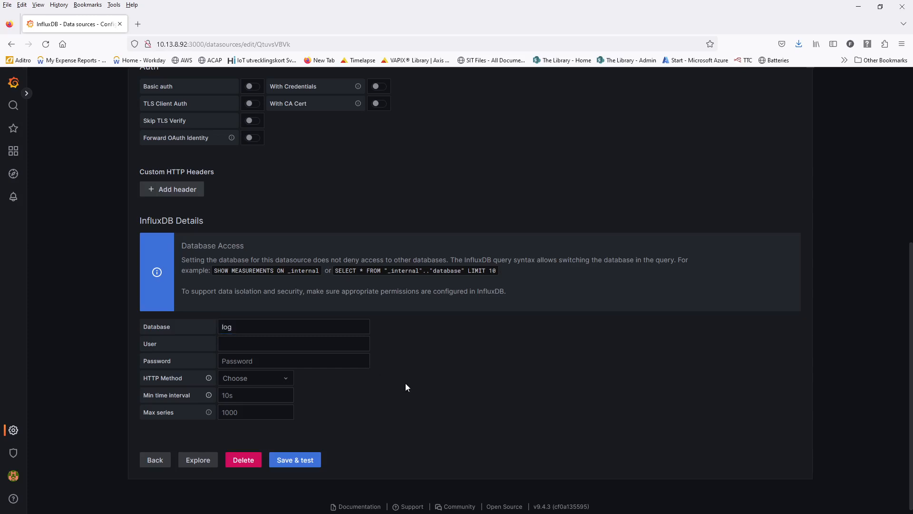
- Save and test the data source until it works, then go back
{"action": "left_click", "coordinate": [302, 461]}
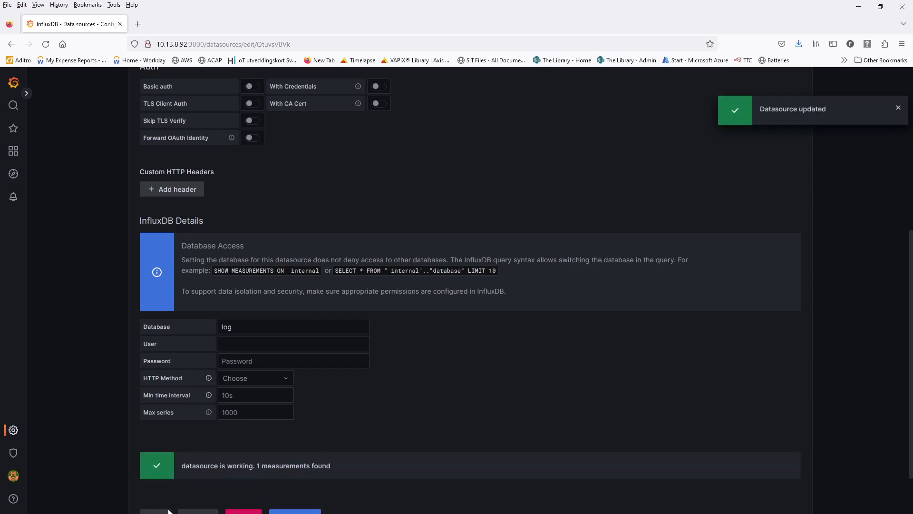
{"action": "scroll", "coordinate": [198, 470], "scroll_direction": "down", "scroll_amount": 2}
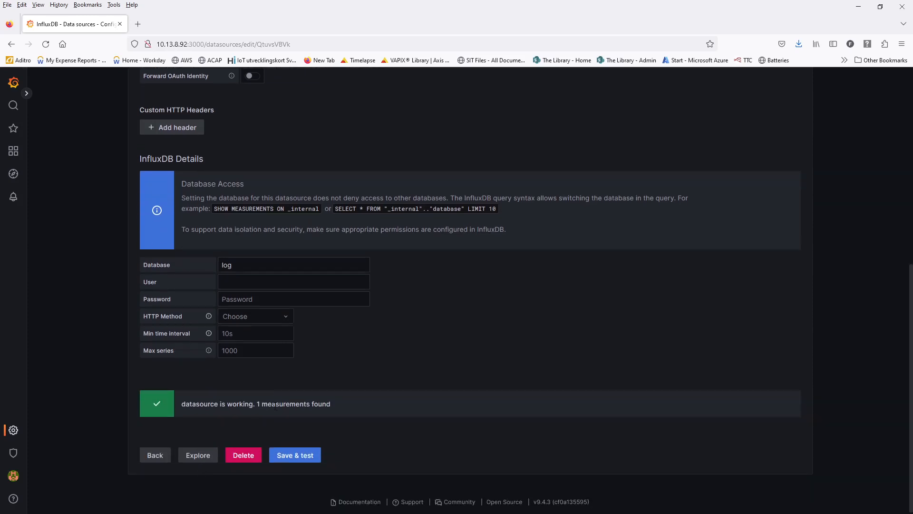
{"action": "left_click", "coordinate": [307, 457]}
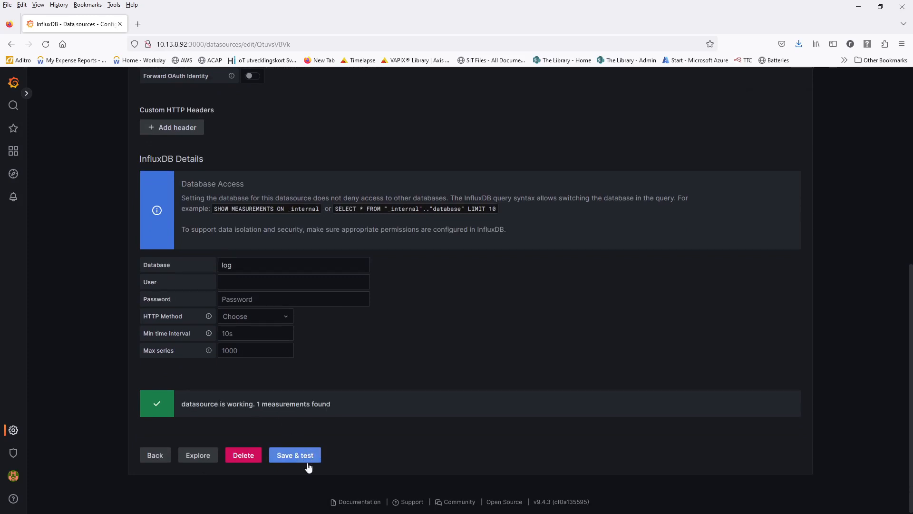
{"action": "left_click", "coordinate": [152, 456]}
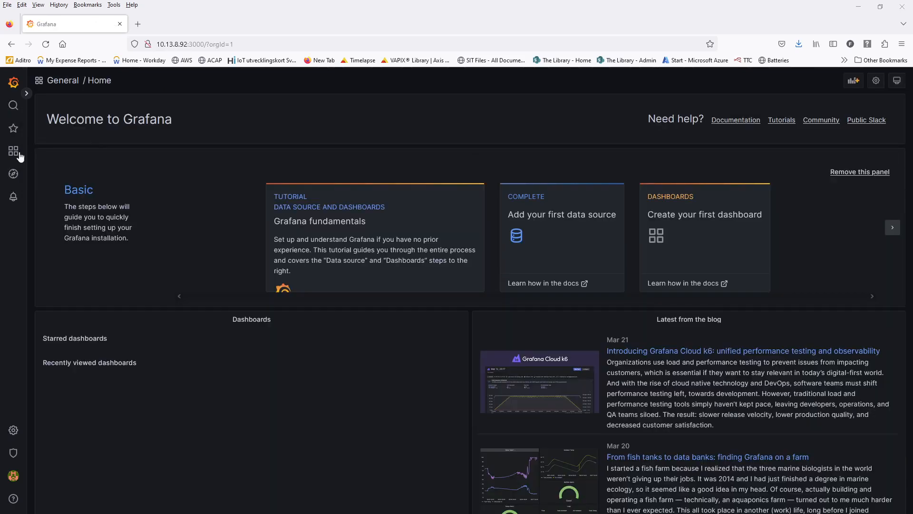
- Create a new dashboard with a panel querying the InfluxDB data source
{"action": "mouse_move", "coordinate": [18, 156]}
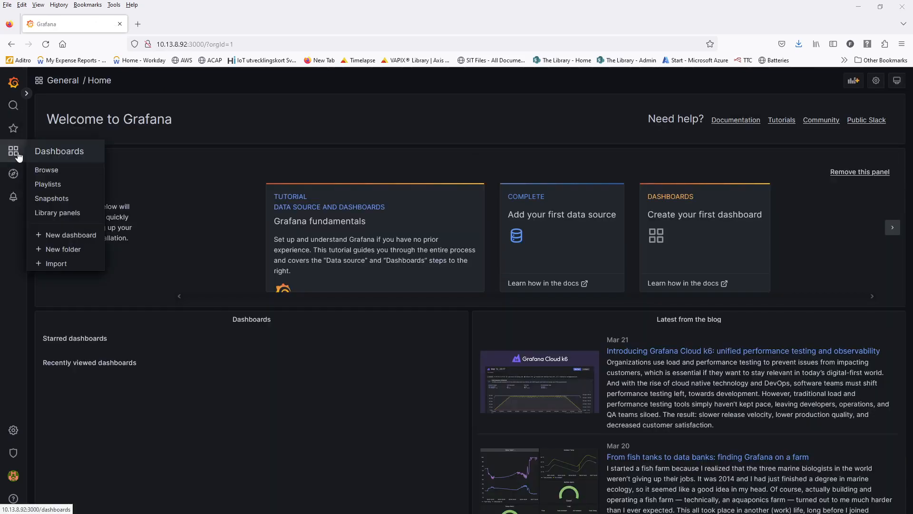
{"action": "left_click", "coordinate": [86, 235]}
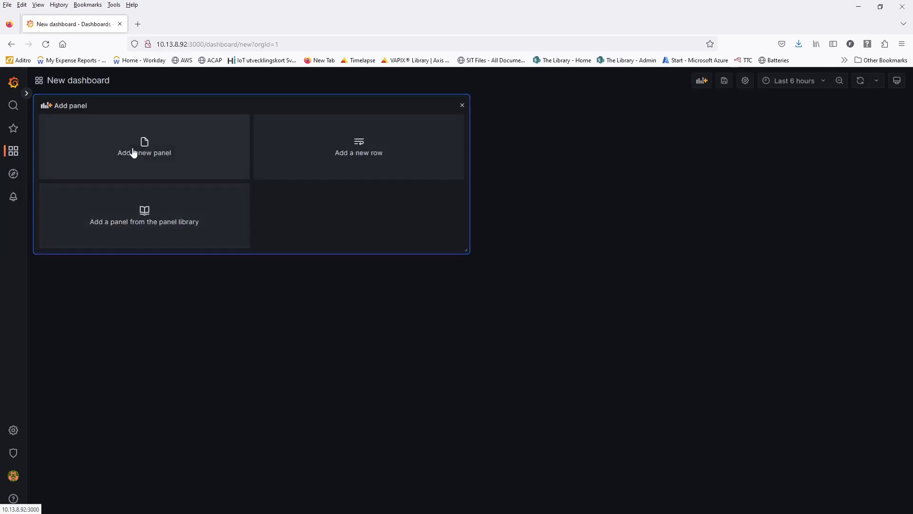
{"action": "left_click", "coordinate": [172, 145]}
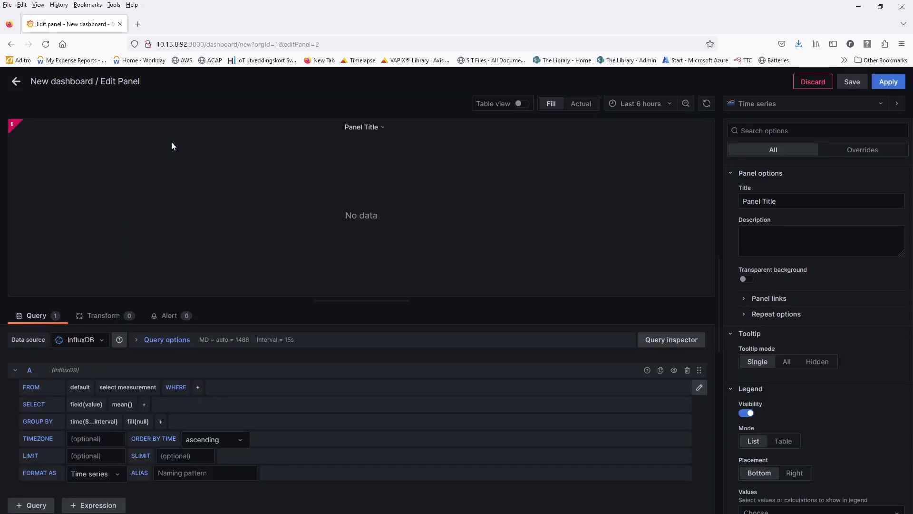
{"action": "left_click", "coordinate": [78, 341]}
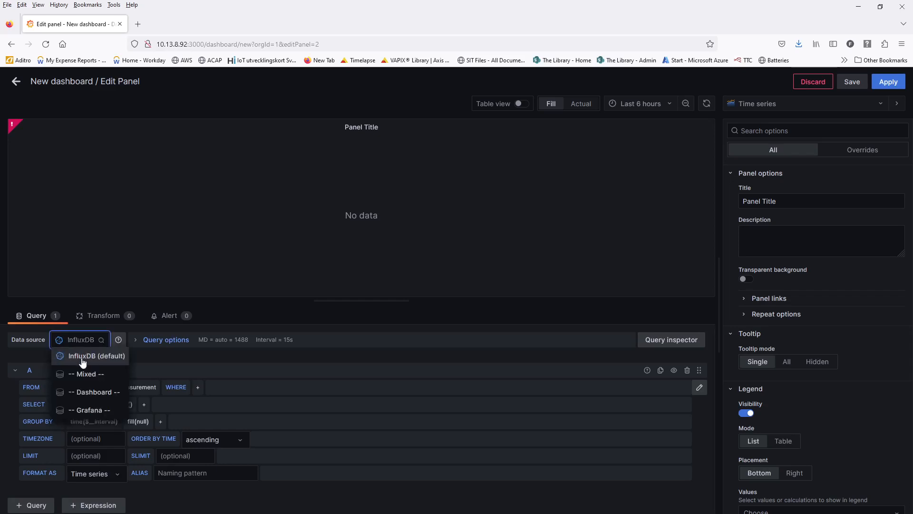
{"action": "left_click", "coordinate": [82, 362]}
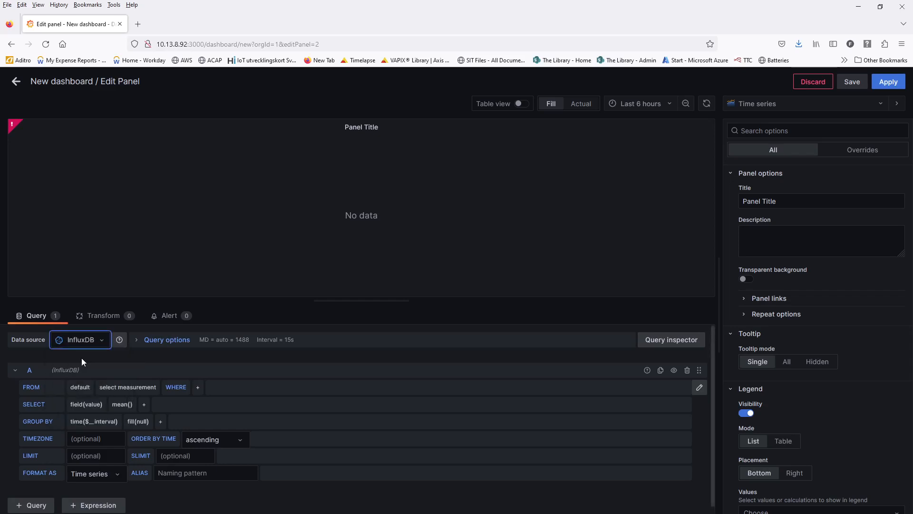
- Set the query's retention policy to week and measurement to counters
{"action": "left_click", "coordinate": [83, 389]}
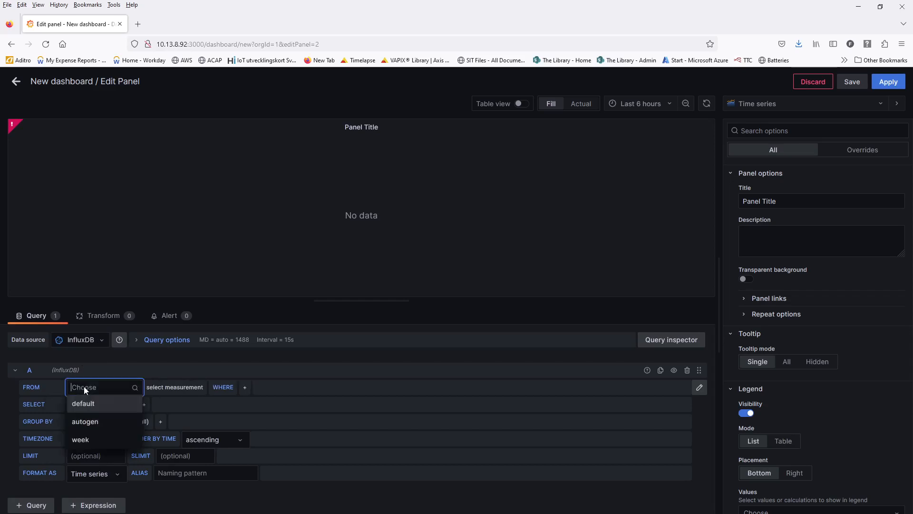
{"action": "left_click", "coordinate": [95, 440]}
{"action": "left_click", "coordinate": [134, 388]}
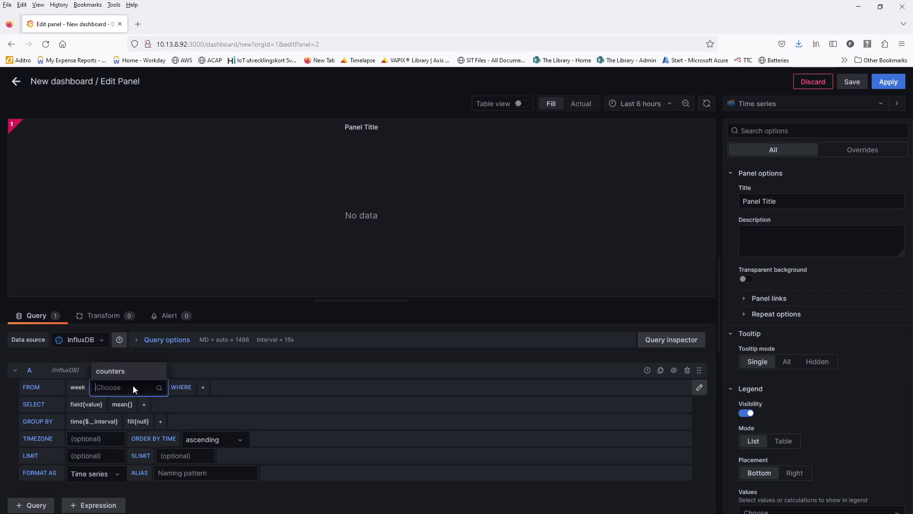
{"action": "left_click", "coordinate": [122, 371]}
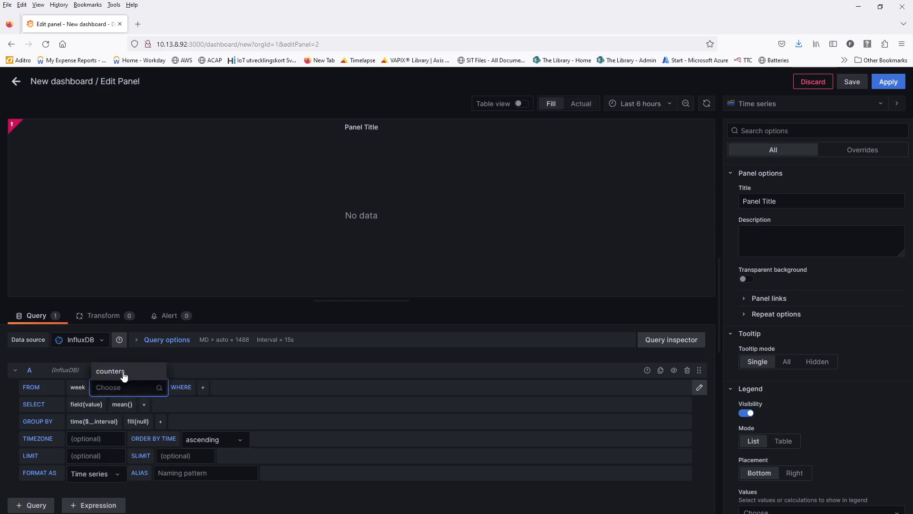
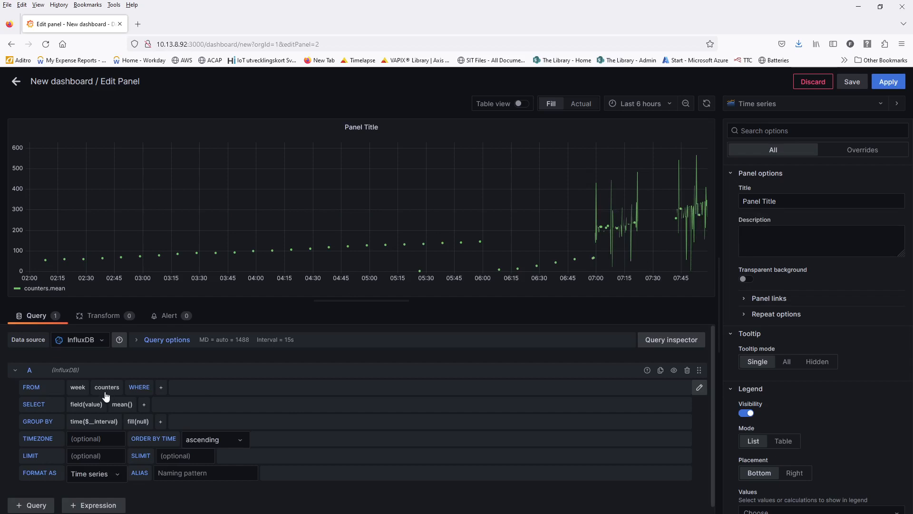
- Filter the counters query with WHERE device = B8A44F0E13F8
{"action": "left_click", "coordinate": [160, 388]}
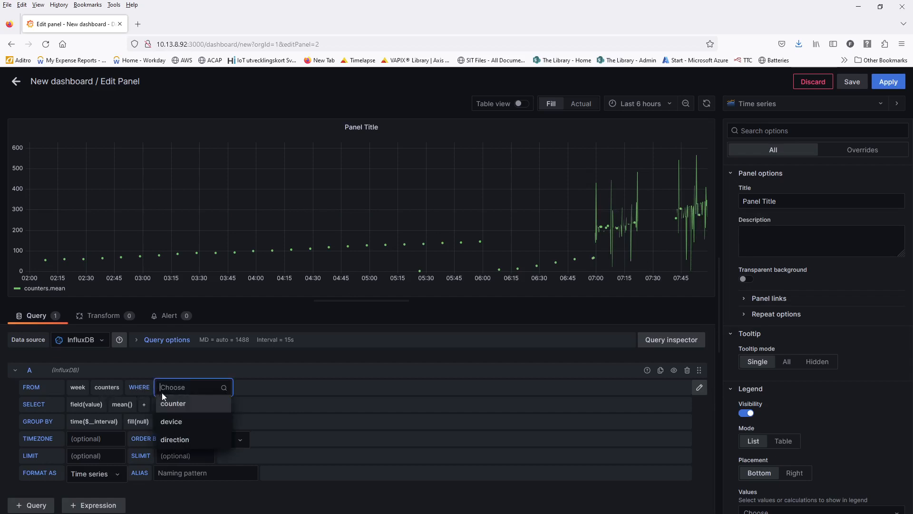
{"action": "left_click", "coordinate": [169, 421]}
{"action": "left_click", "coordinate": [230, 386]}
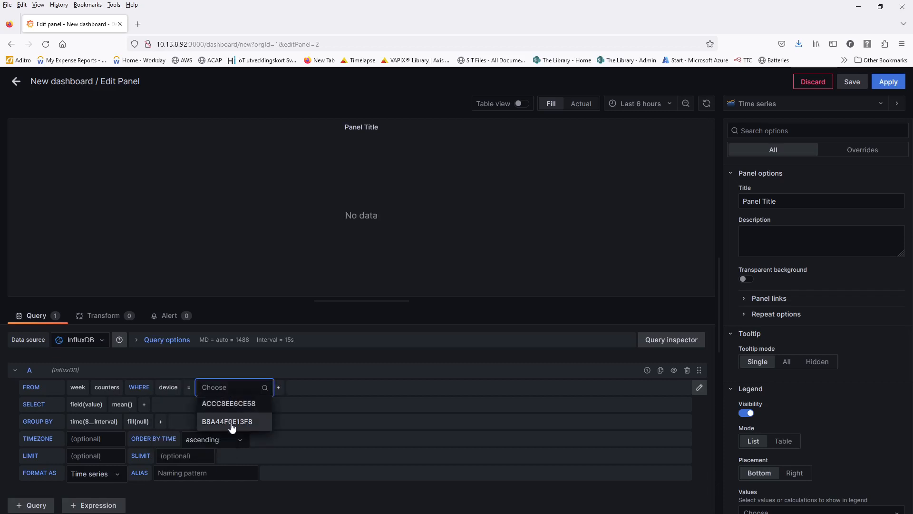
{"action": "left_click", "coordinate": [231, 422]}
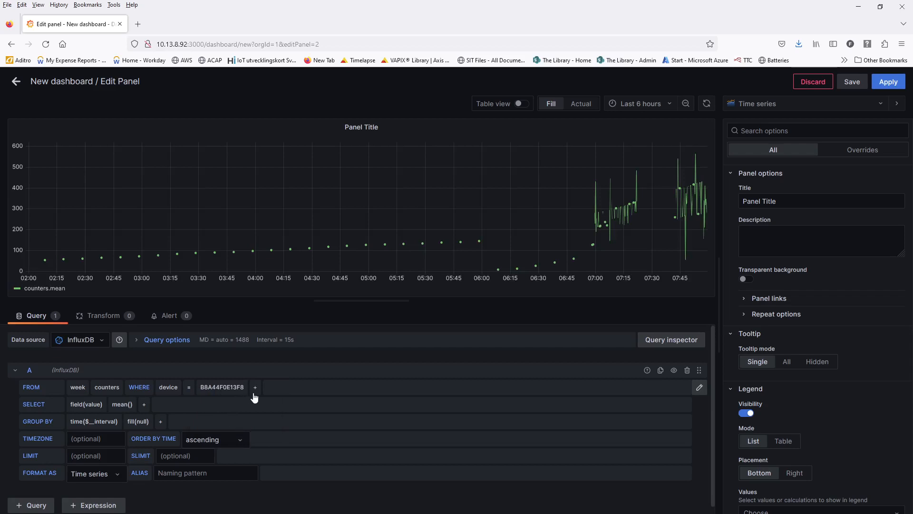
- Rename the panel title to Left and add another WHERE condition
{"action": "triple_click", "coordinate": [851, 201]}
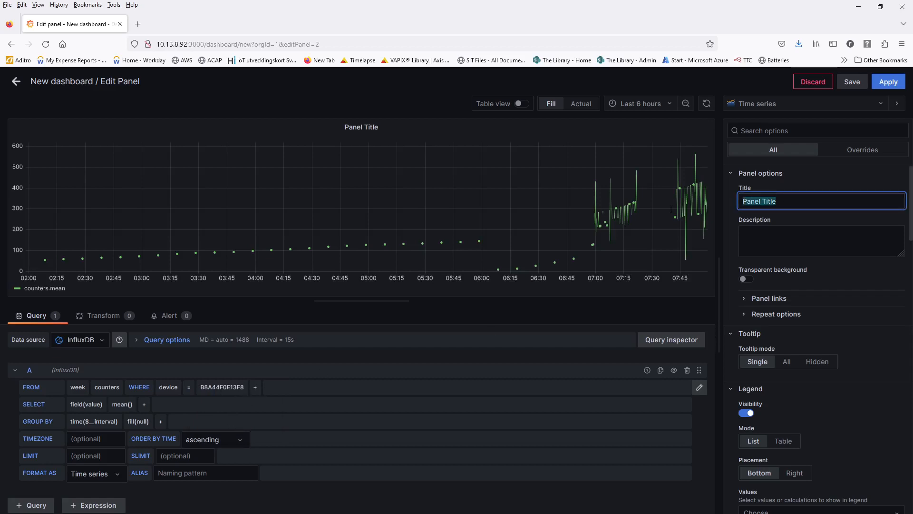
{"action": "type", "text": "Left"}
{"action": "left_click", "coordinate": [254, 388]}
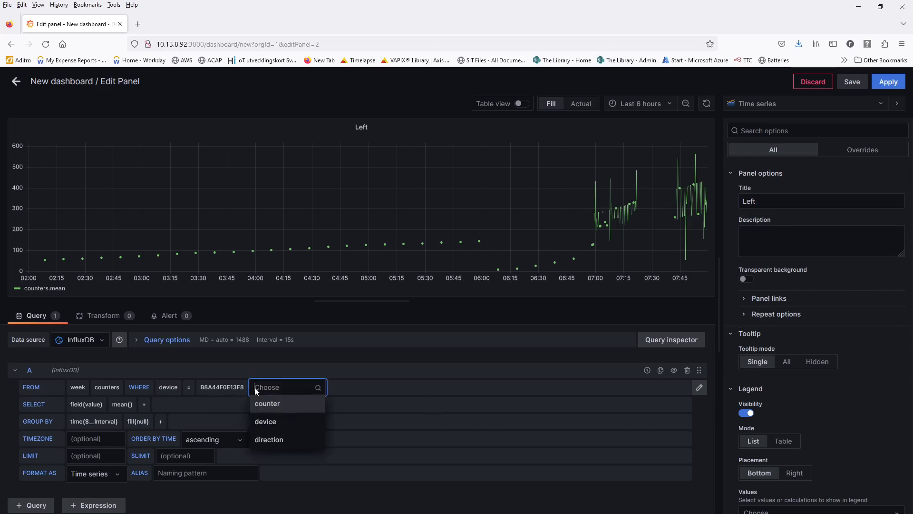
- Add the WHERE filter direction = Left
{"action": "left_click", "coordinate": [291, 443]}
{"action": "left_click", "coordinate": [341, 387]}
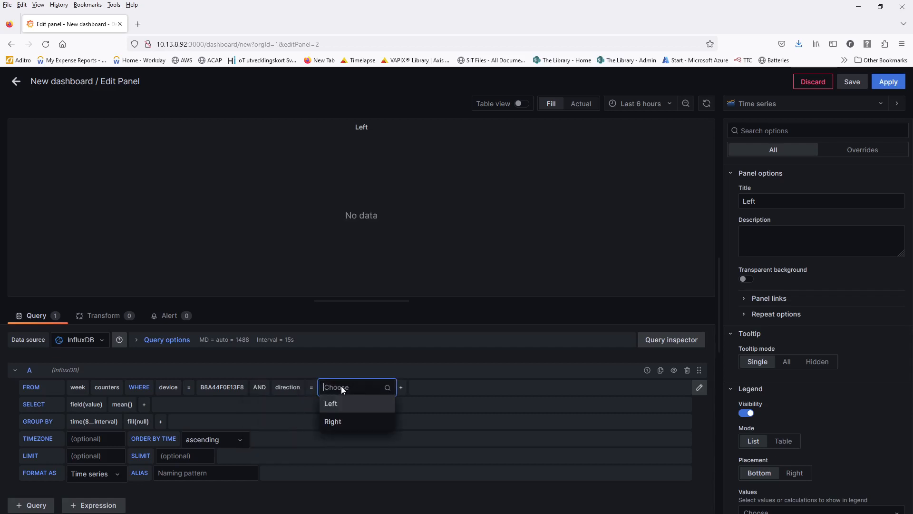
{"action": "left_click", "coordinate": [346, 410]}
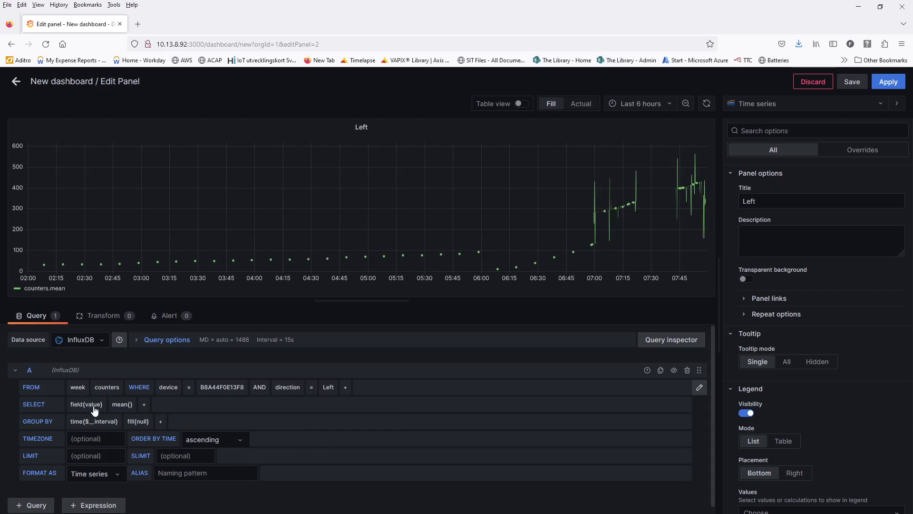
- Replace the mean() aggregation with distinct()
{"action": "left_click", "coordinate": [121, 406]}
{"action": "left_click", "coordinate": [130, 416]}
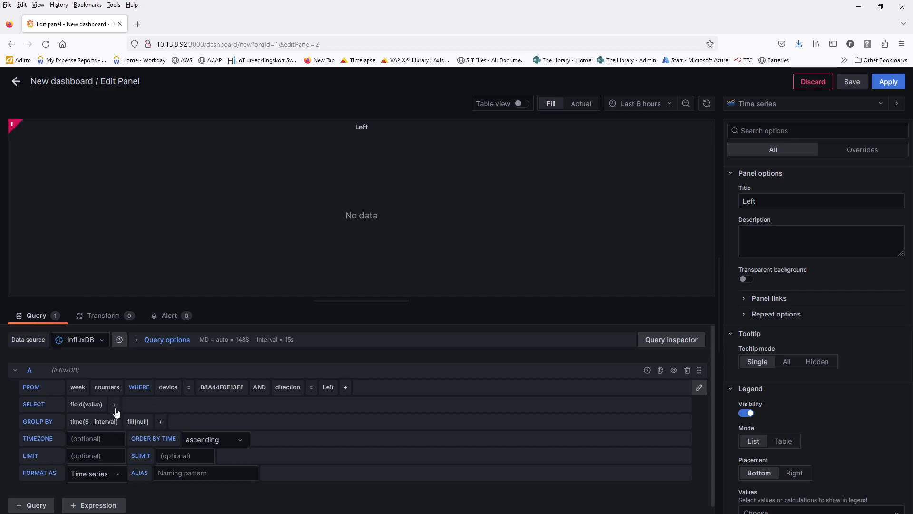
{"action": "left_click", "coordinate": [115, 405]}
{"action": "left_click", "coordinate": [129, 420]}
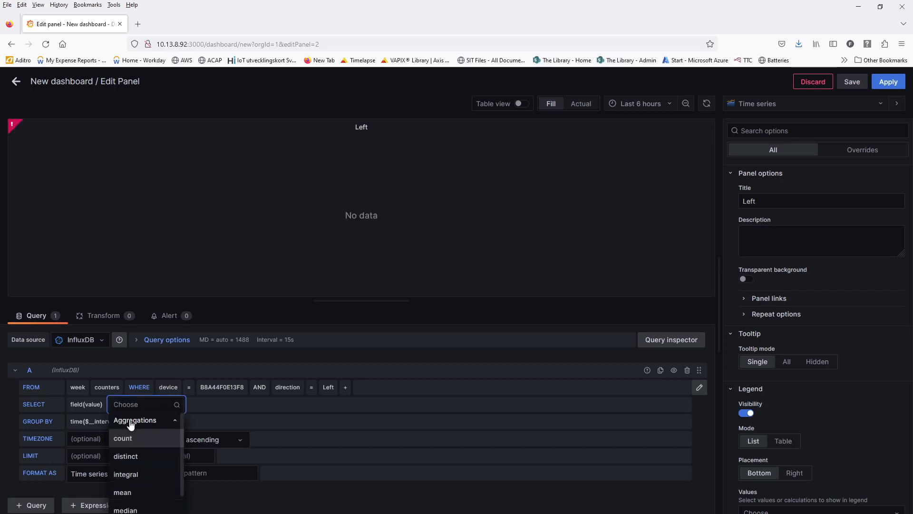
{"action": "left_click", "coordinate": [138, 456]}
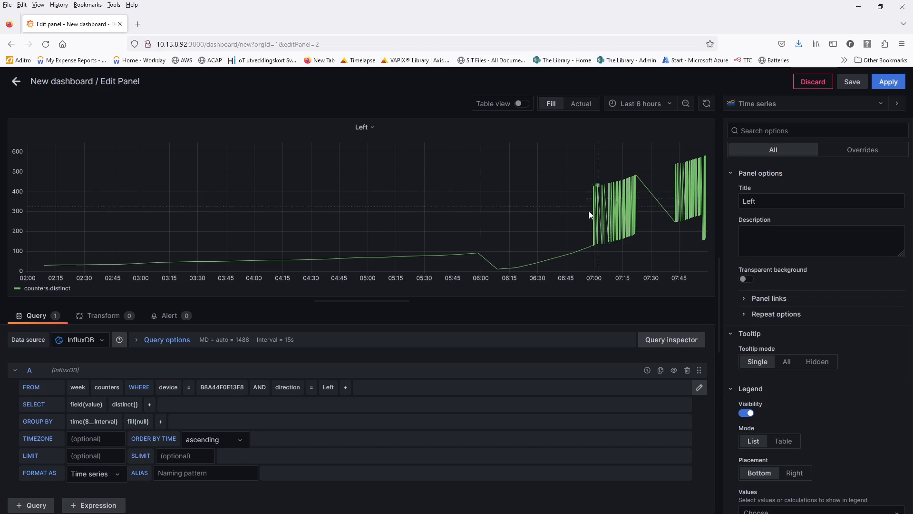
- Group by tag(counter) and set the alias to $tag_counter
{"action": "left_click", "coordinate": [161, 422]}
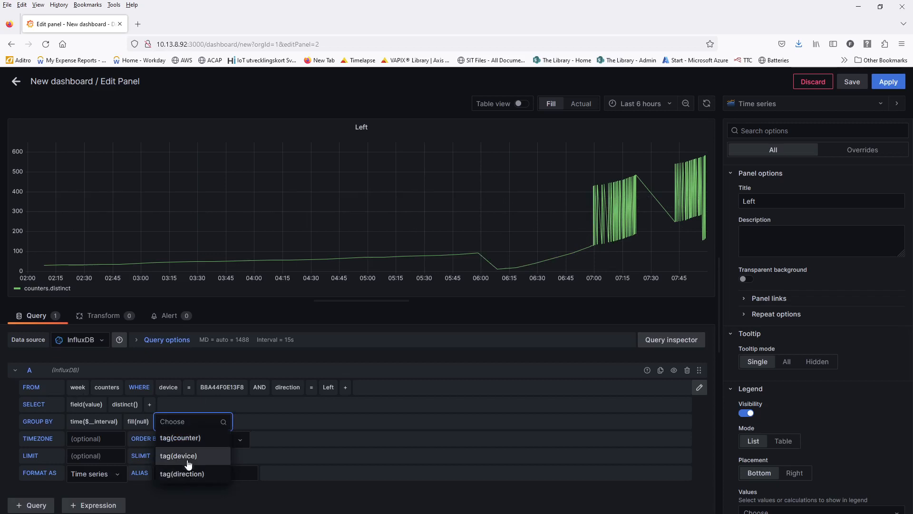
{"action": "left_click", "coordinate": [197, 443]}
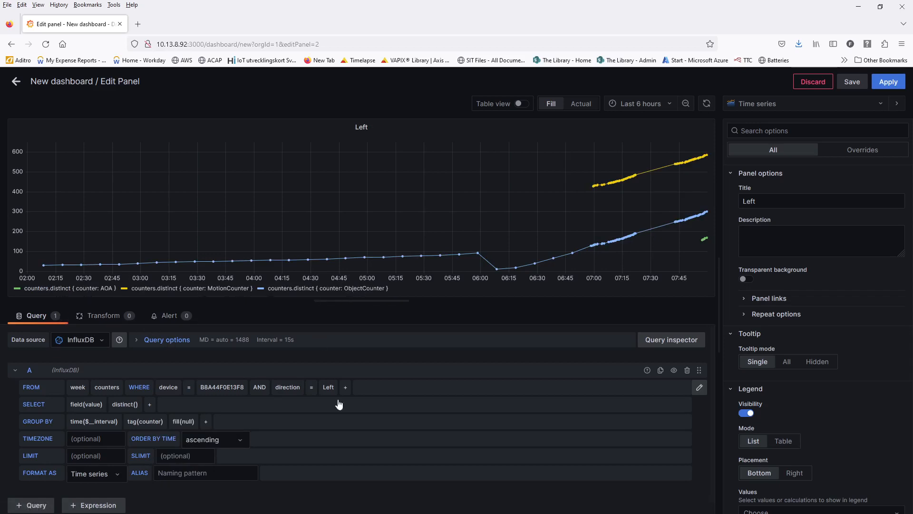
{"action": "left_click", "coordinate": [170, 474]}
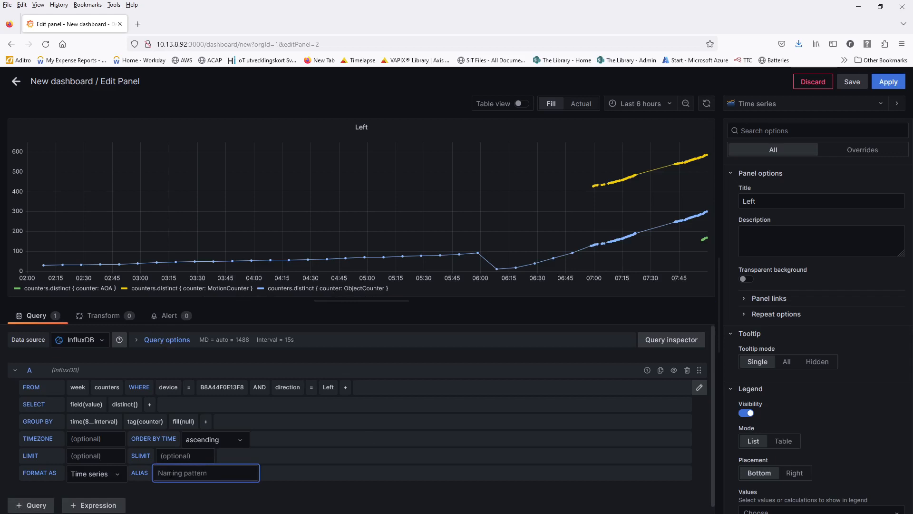
{"action": "type", "text": "$tag_counter"}
{"action": "key", "text": "Tab"}
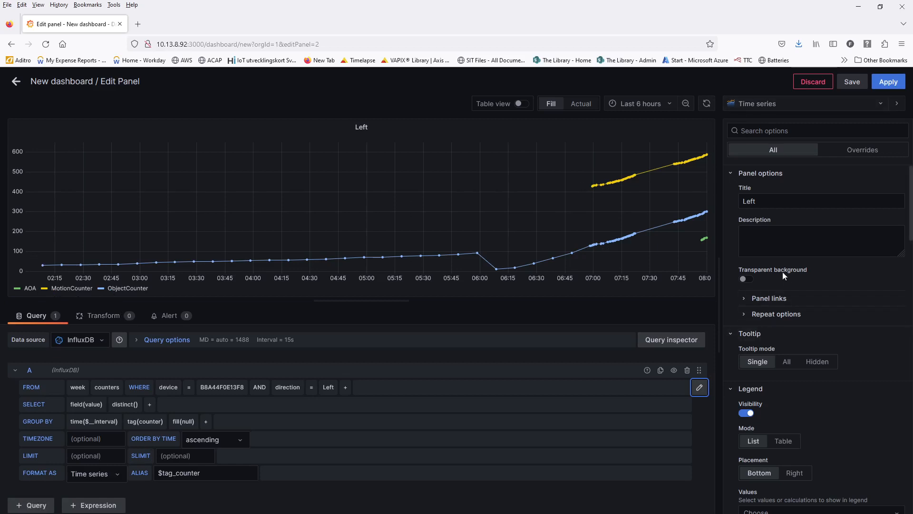
{"action": "scroll", "coordinate": [803, 285], "scroll_direction": "down", "scroll_amount": 3}
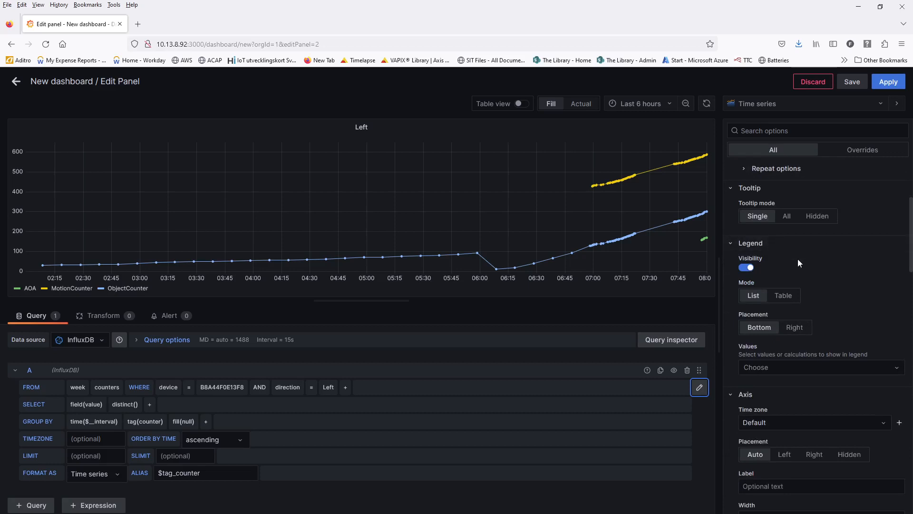
{"action": "scroll", "coordinate": [797, 263], "scroll_direction": "down", "scroll_amount": 2}
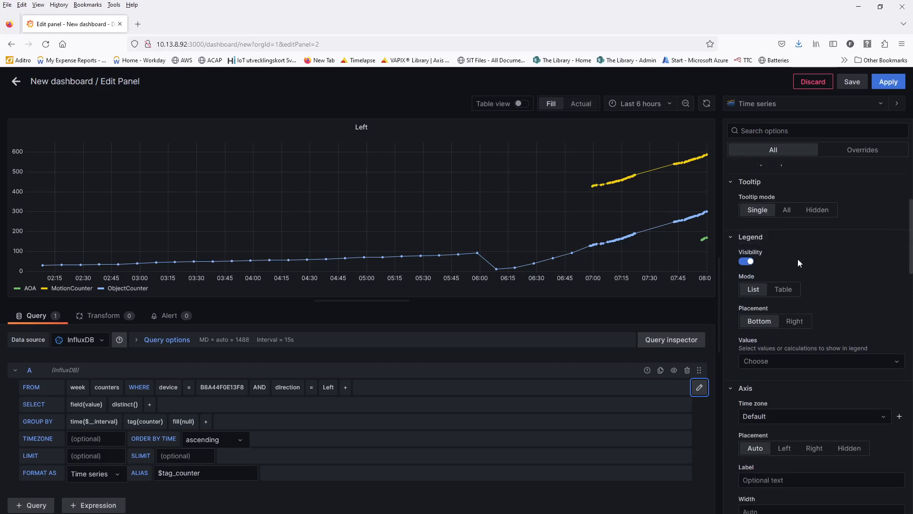
{"action": "scroll", "coordinate": [798, 262], "scroll_direction": "up", "scroll_amount": 5}
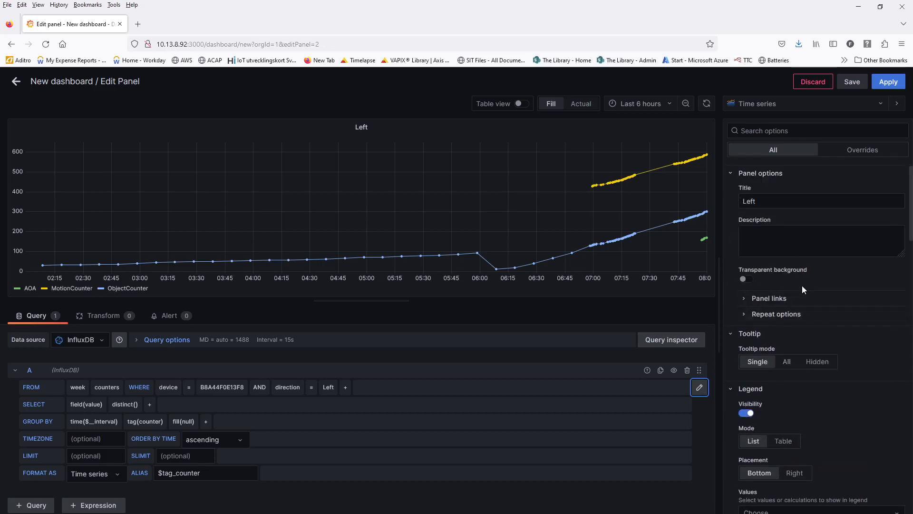
{"action": "scroll", "coordinate": [802, 285], "scroll_direction": "down", "scroll_amount": 4}
{"action": "scroll", "coordinate": [812, 335], "scroll_direction": "down", "scroll_amount": 2}
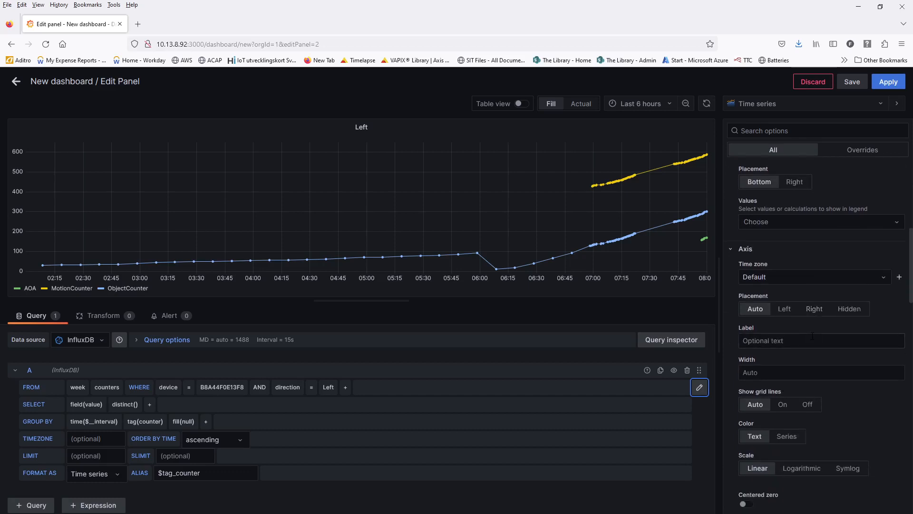
{"action": "scroll", "coordinate": [812, 336], "scroll_direction": "down", "scroll_amount": 2}
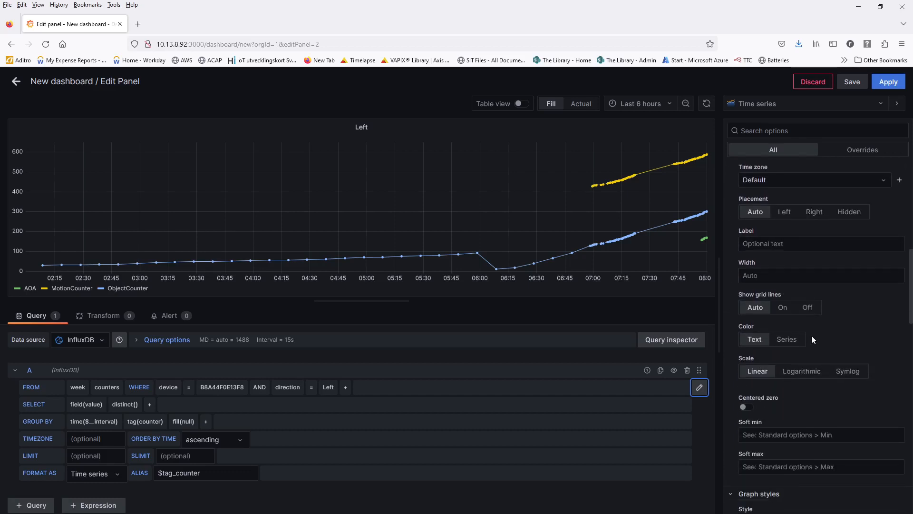
{"action": "scroll", "coordinate": [812, 339], "scroll_direction": "down", "scroll_amount": 1}
{"action": "scroll", "coordinate": [812, 339], "scroll_direction": "down", "scroll_amount": 4}
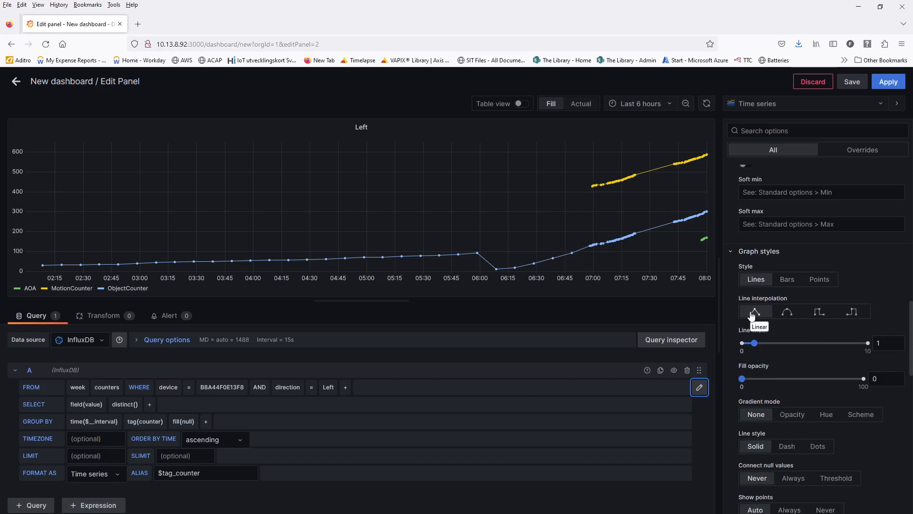
{"action": "scroll", "coordinate": [766, 357], "scroll_direction": "down", "scroll_amount": 3}
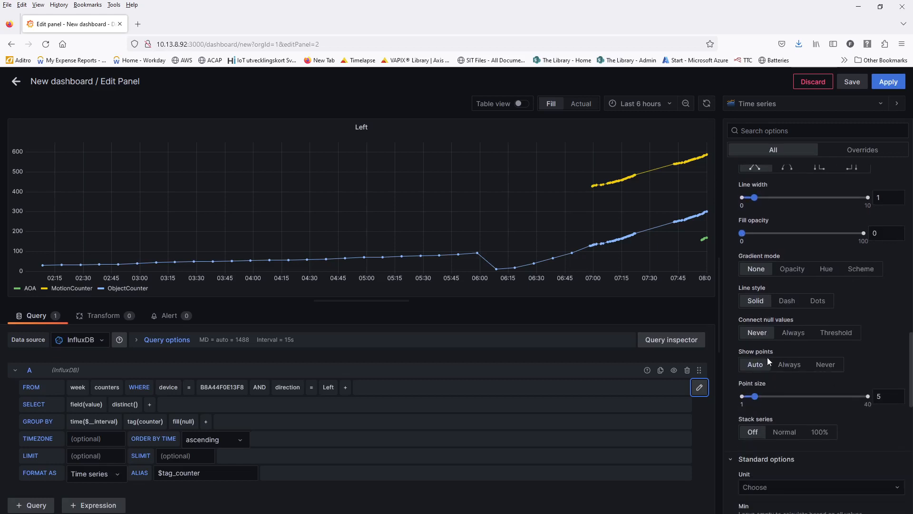
{"action": "scroll", "coordinate": [767, 358], "scroll_direction": "up", "scroll_amount": 7}
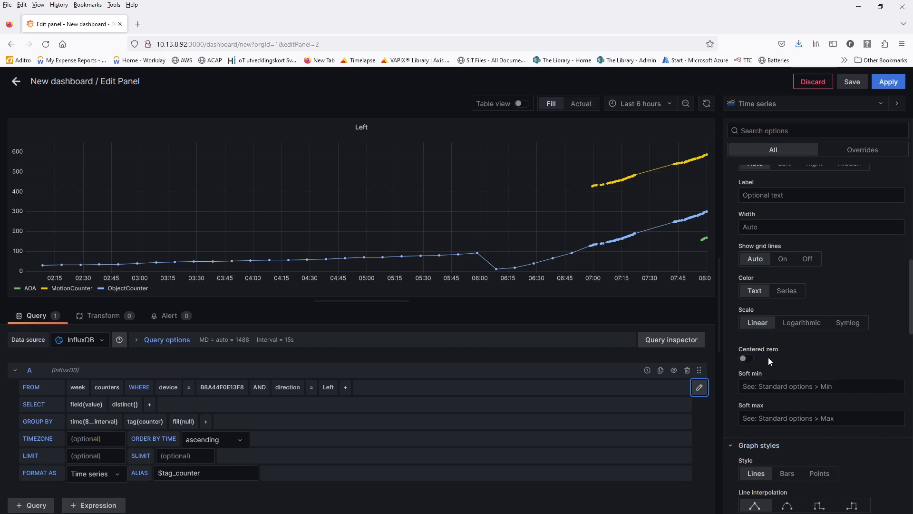
{"action": "scroll", "coordinate": [768, 357], "scroll_direction": "down", "scroll_amount": 4}
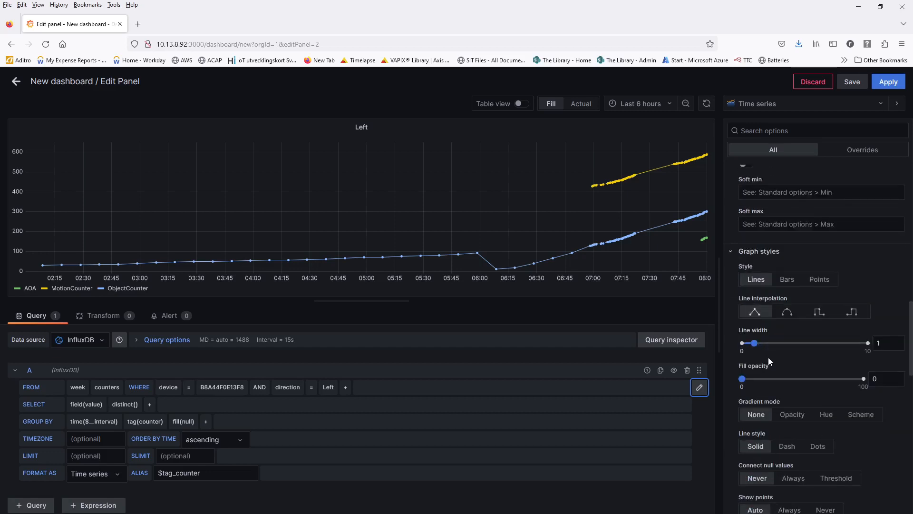
{"action": "scroll", "coordinate": [769, 358], "scroll_direction": "down", "scroll_amount": 6}
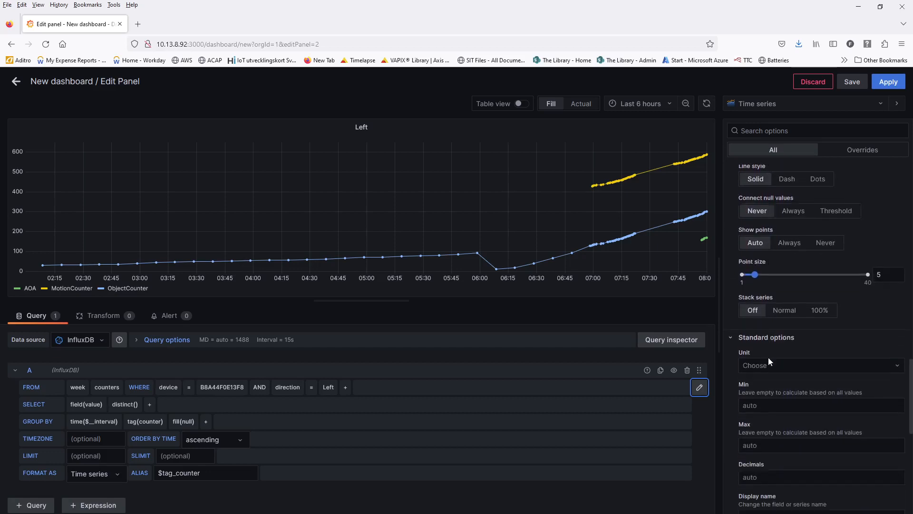
{"action": "scroll", "coordinate": [768, 357], "scroll_direction": "down", "scroll_amount": 2}
{"action": "scroll", "coordinate": [768, 357], "scroll_direction": "down", "scroll_amount": 4}
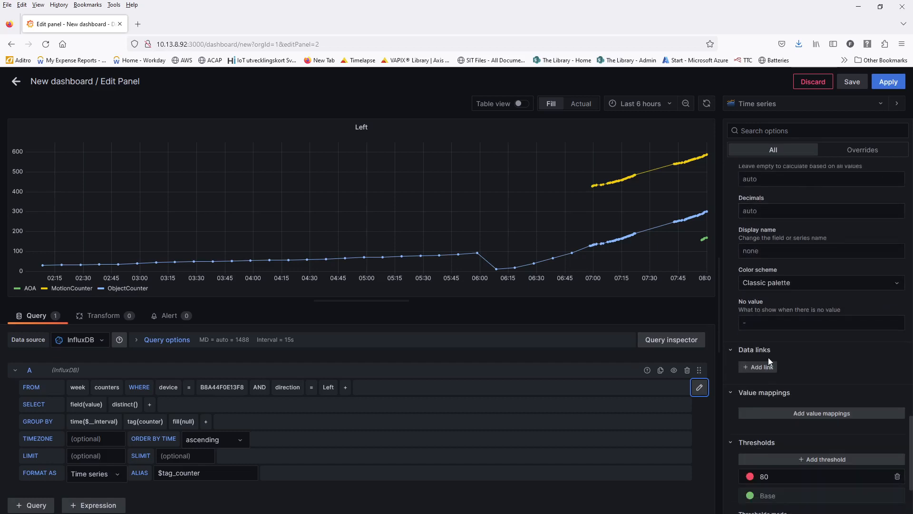
{"action": "scroll", "coordinate": [769, 357], "scroll_direction": "down", "scroll_amount": 2}
{"action": "scroll", "coordinate": [768, 358], "scroll_direction": "up", "scroll_amount": 10}
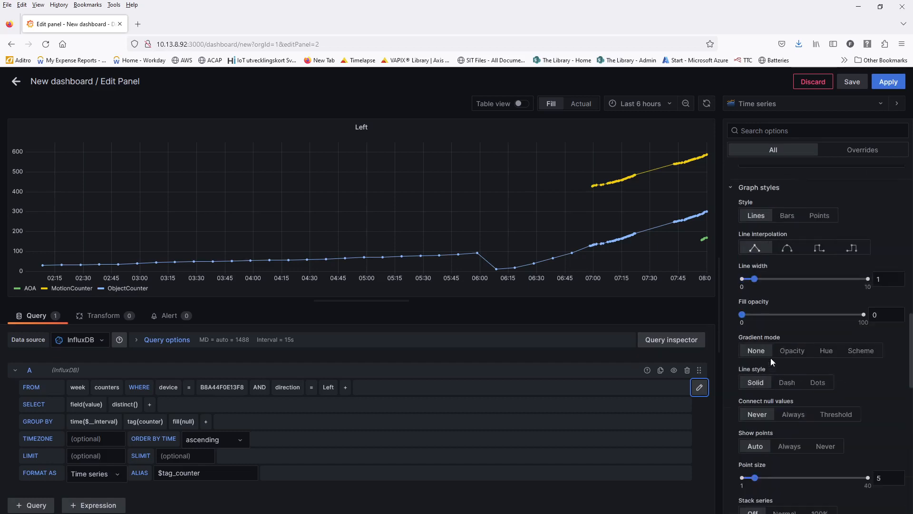
{"action": "scroll", "coordinate": [771, 358], "scroll_direction": "up", "scroll_amount": 10}
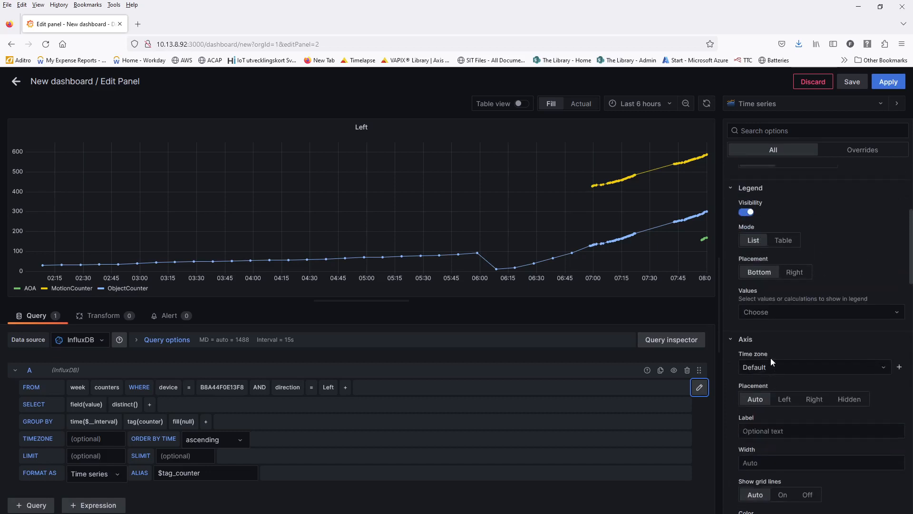
{"action": "scroll", "coordinate": [770, 358], "scroll_direction": "up", "scroll_amount": 1}
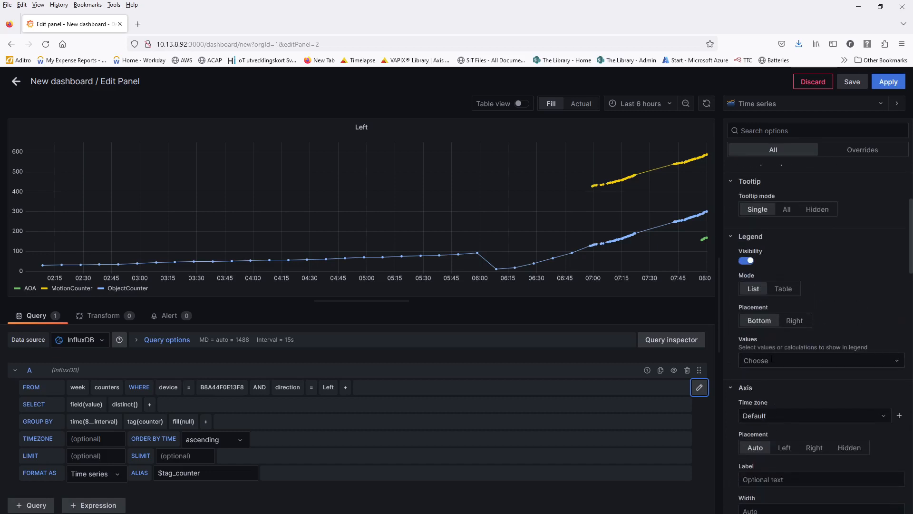
- Show the legend as a table on the right, listing each series' Last value
{"action": "left_click", "coordinate": [786, 291]}
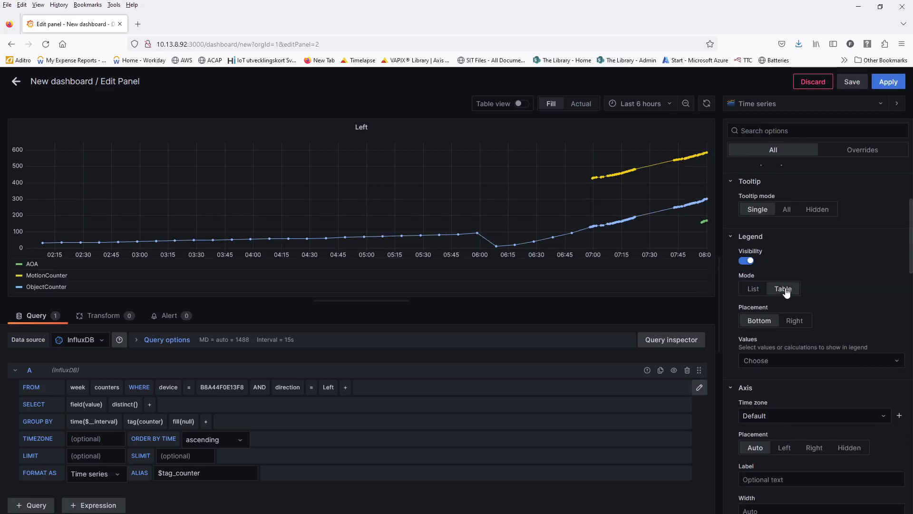
{"action": "left_click", "coordinate": [796, 323]}
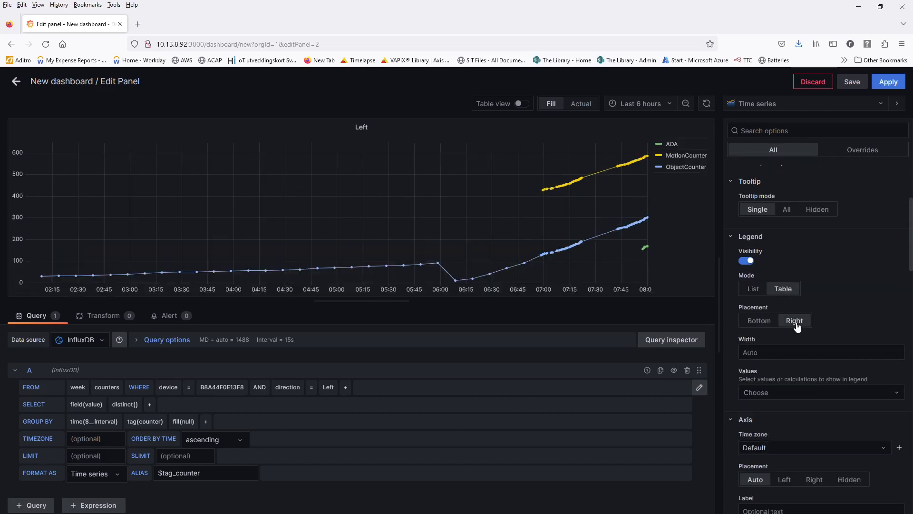
{"action": "left_click", "coordinate": [796, 396]}
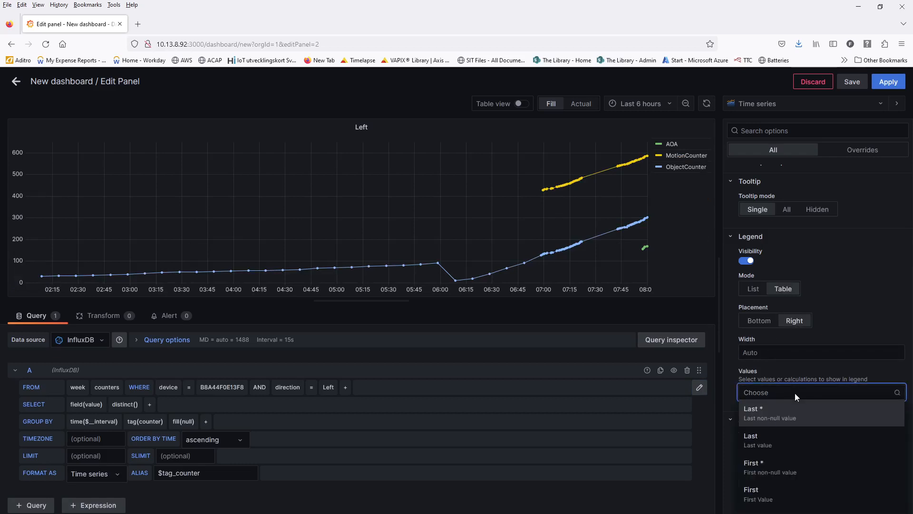
{"action": "scroll", "coordinate": [794, 442], "scroll_direction": "down", "scroll_amount": 2}
{"action": "scroll", "coordinate": [795, 442], "scroll_direction": "up", "scroll_amount": 2}
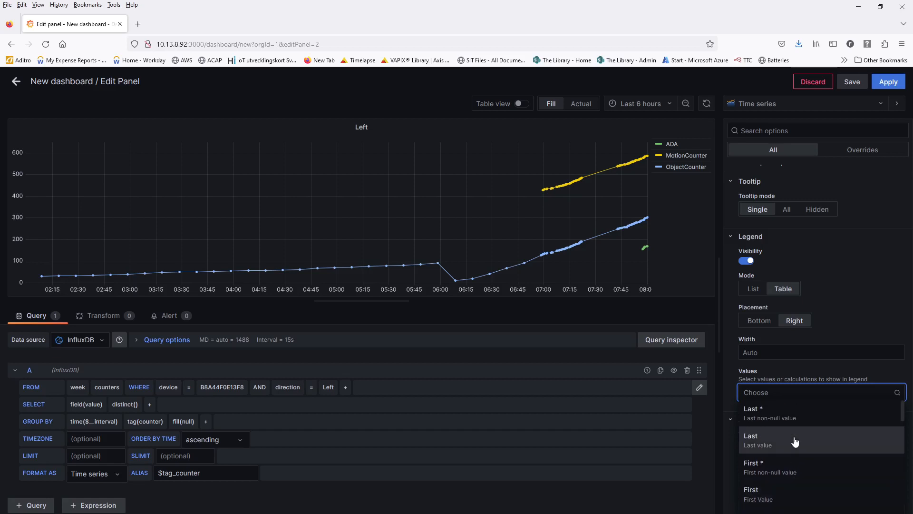
{"action": "left_click", "coordinate": [790, 449]}
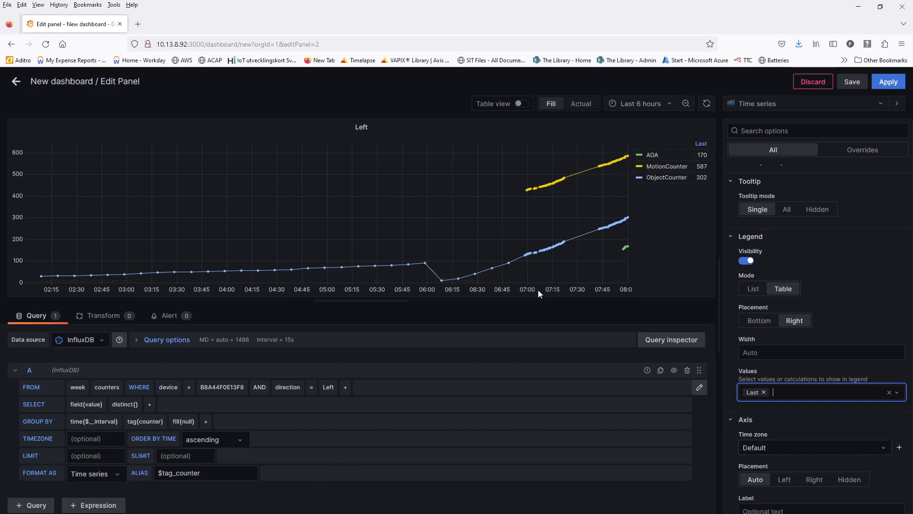
- Try a 1m GROUP BY interval, revert to $__interval, and apply the panel
{"action": "left_click", "coordinate": [102, 422]}
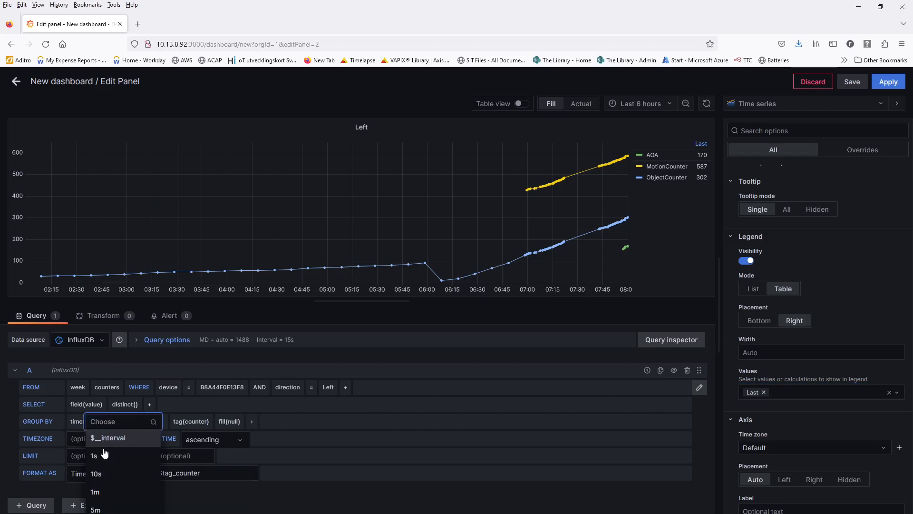
{"action": "left_click", "coordinate": [109, 492]}
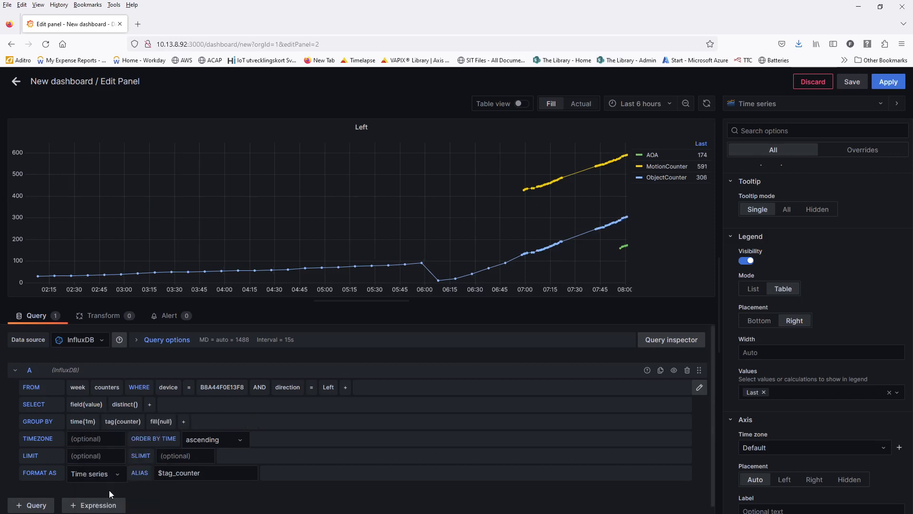
{"action": "left_click", "coordinate": [90, 422]}
{"action": "scroll", "coordinate": [105, 492], "scroll_direction": "down", "scroll_amount": 3}
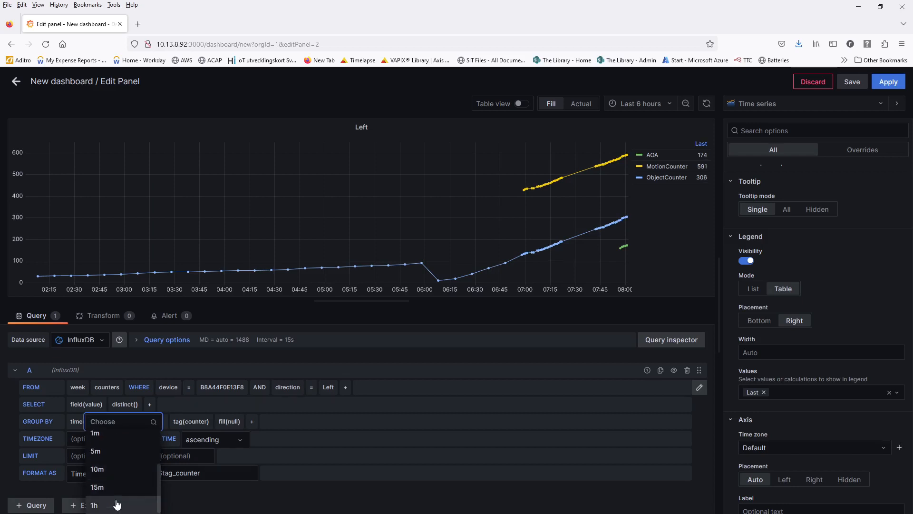
{"action": "scroll", "coordinate": [116, 504], "scroll_direction": "up", "scroll_amount": 3}
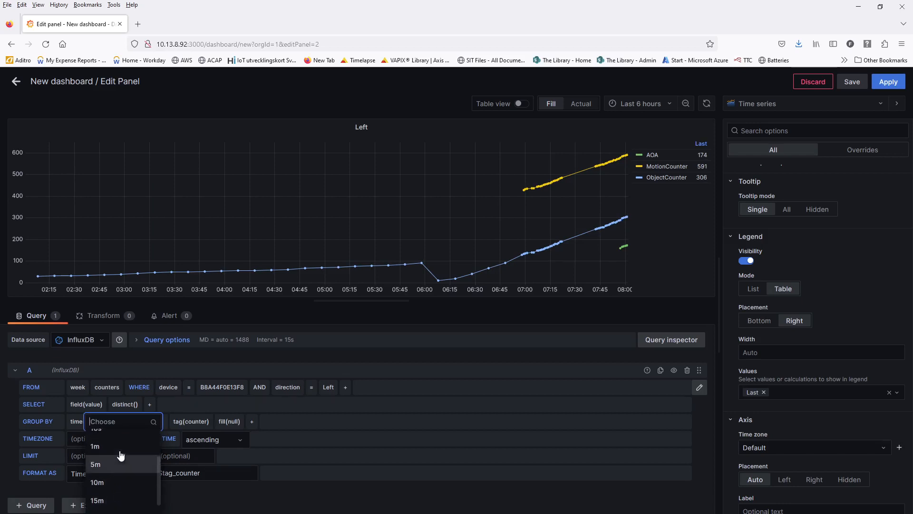
{"action": "left_click", "coordinate": [114, 438]}
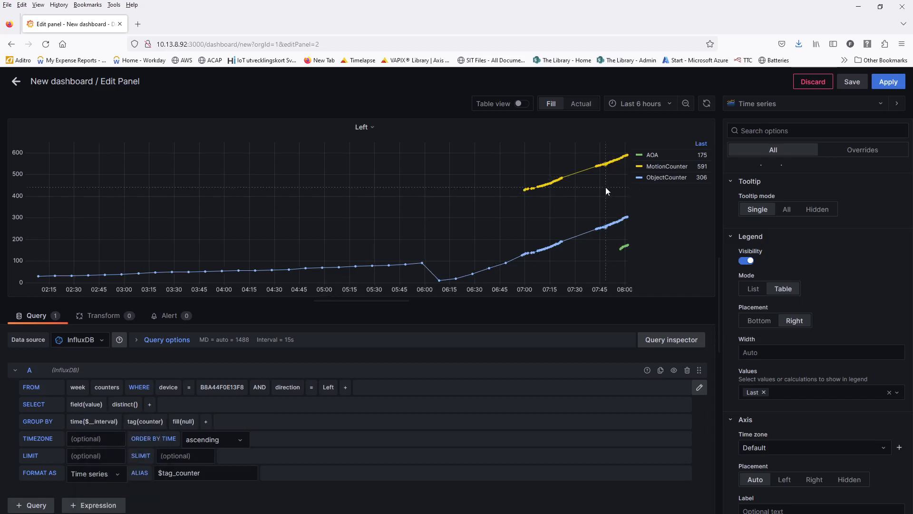
{"action": "left_click", "coordinate": [888, 82]}
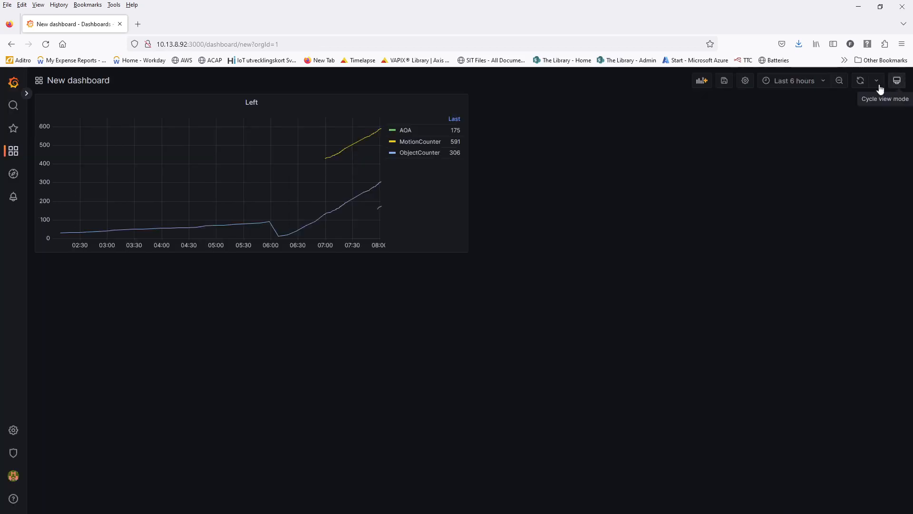
- Duplicate the Left panel
{"action": "left_click", "coordinate": [262, 104]}
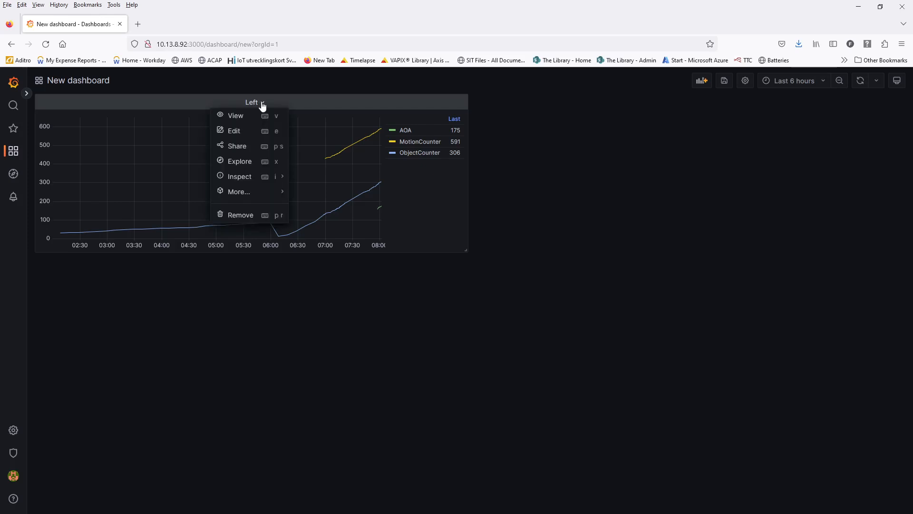
{"action": "mouse_move", "coordinate": [243, 196]}
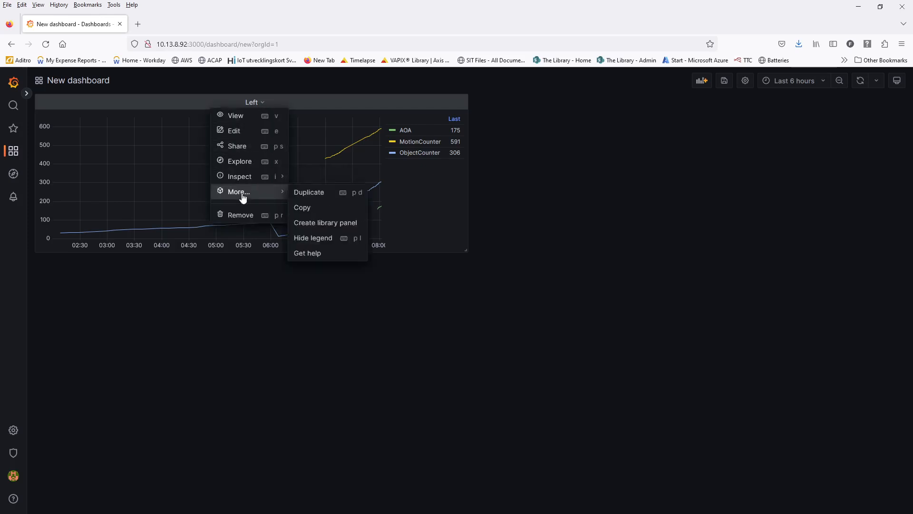
{"action": "left_click", "coordinate": [324, 197]}
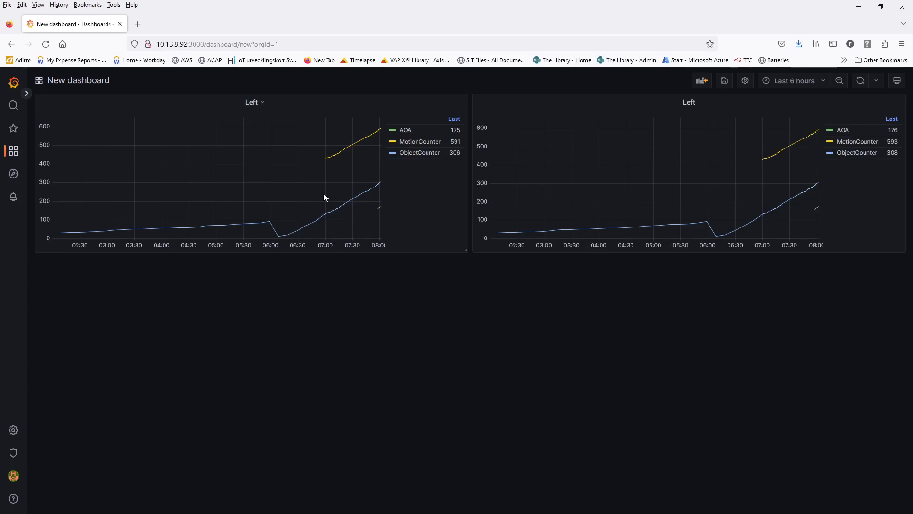
- Retitle the copy Right, filter direction = Right, and apply
{"action": "left_click", "coordinate": [702, 105]}
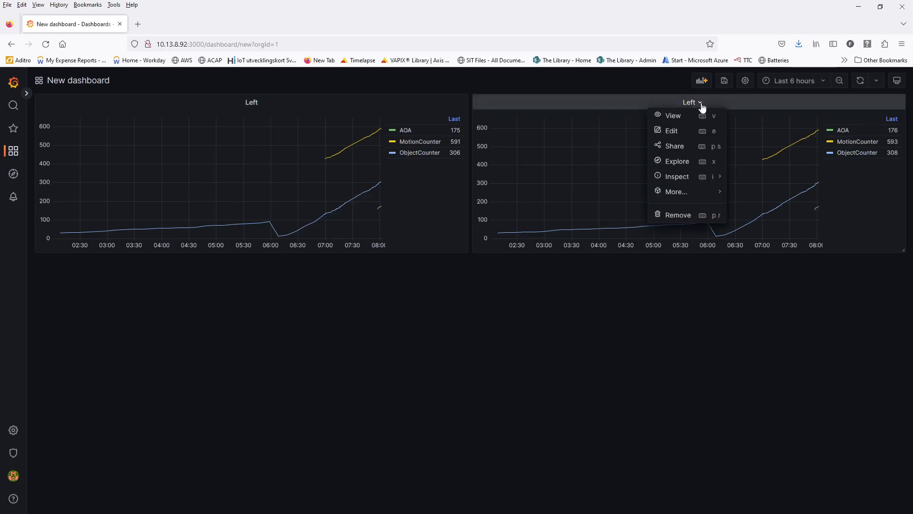
{"action": "left_click", "coordinate": [671, 131]}
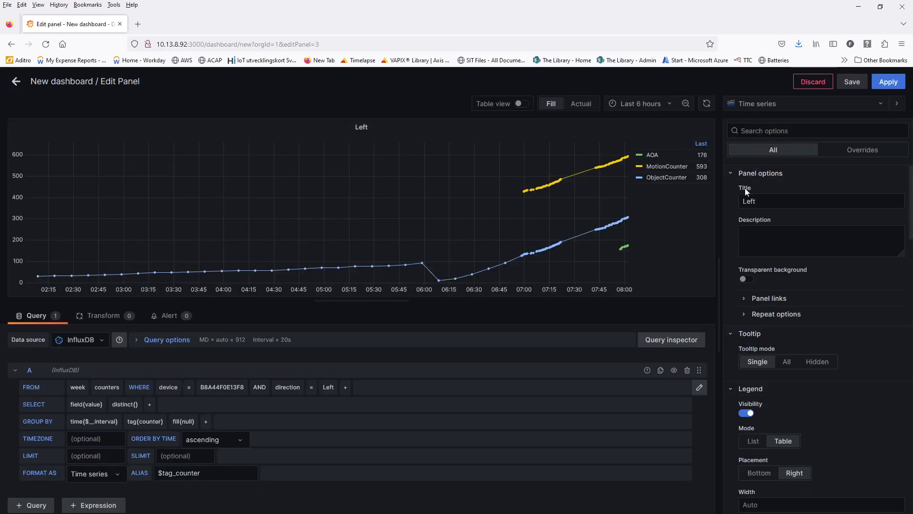
{"action": "double_click", "coordinate": [764, 201]}
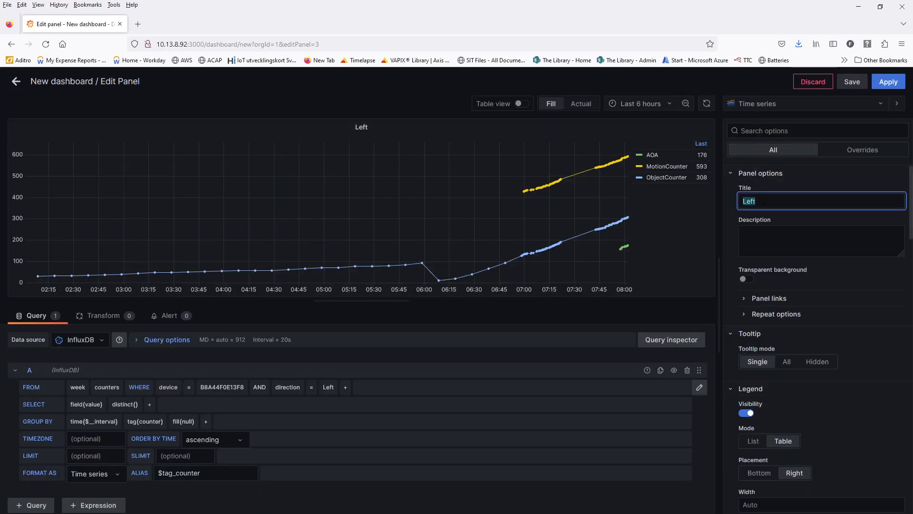
{"action": "type", "text": "Right"}
{"action": "left_click", "coordinate": [821, 222]}
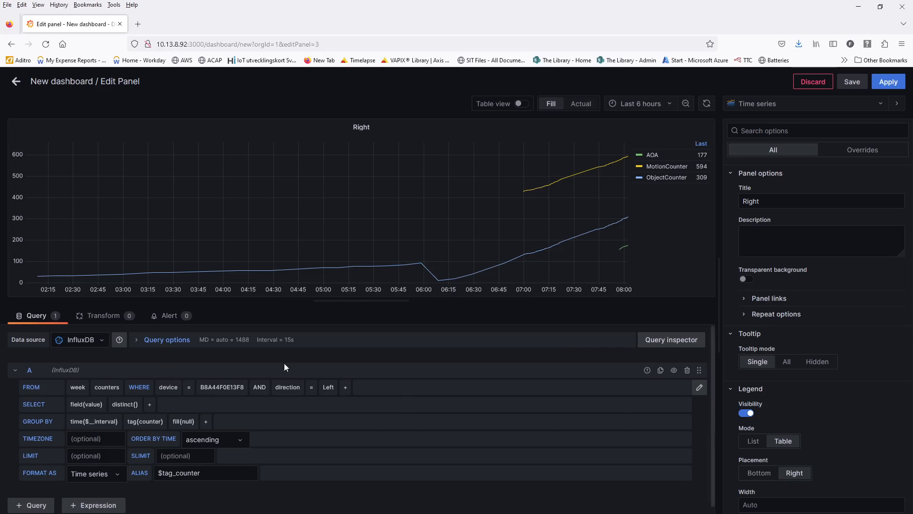
{"action": "left_click", "coordinate": [328, 388]}
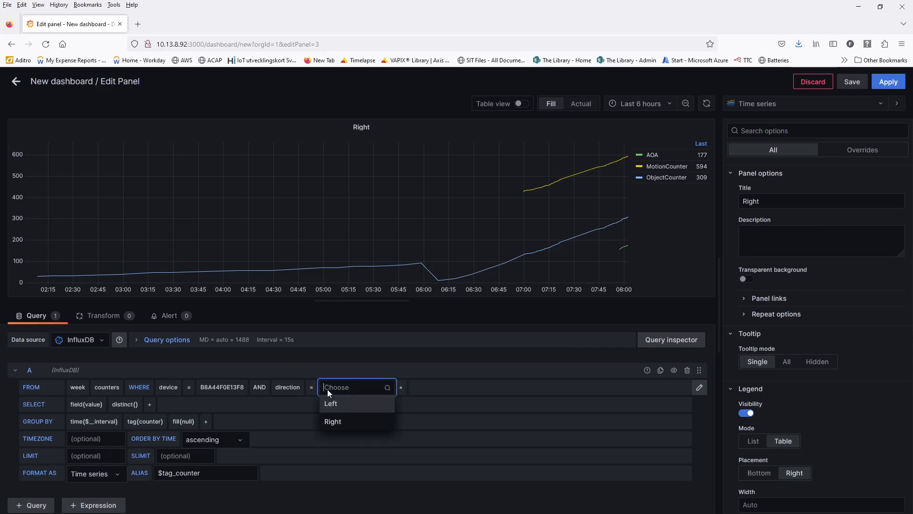
{"action": "left_click", "coordinate": [333, 422]}
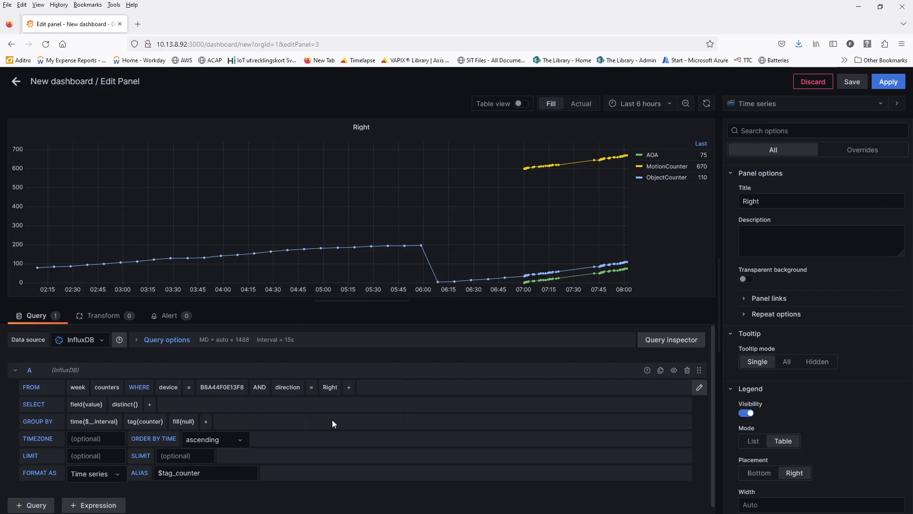
{"action": "left_click", "coordinate": [895, 91]}
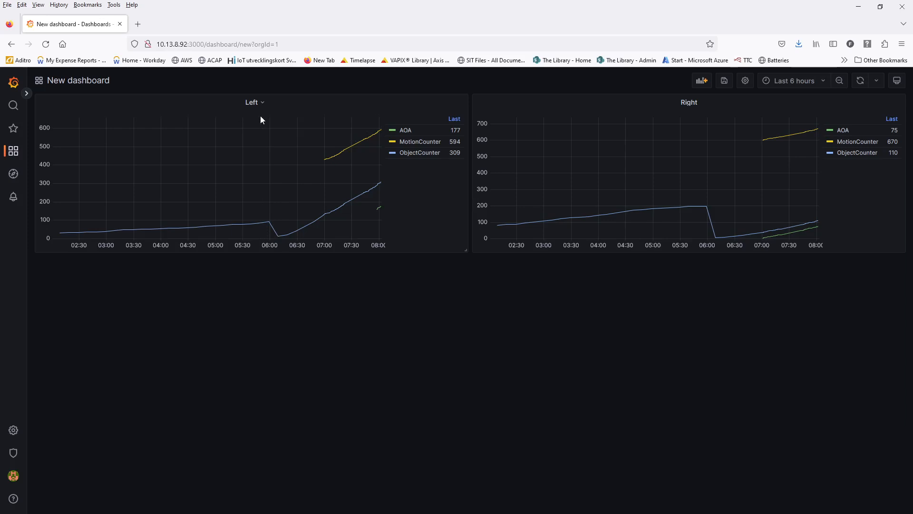
- Duplicate the Left panel and move the copy below Left
{"action": "left_click", "coordinate": [263, 103]}
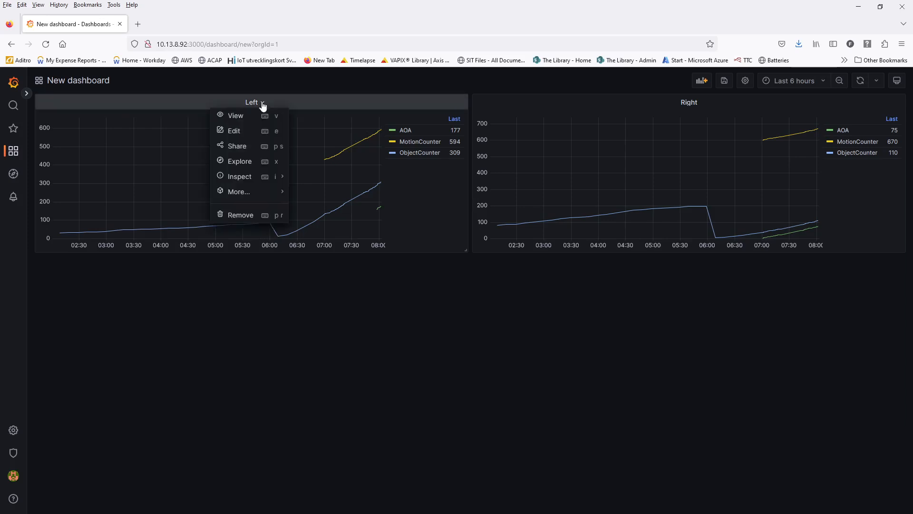
{"action": "mouse_move", "coordinate": [240, 191]}
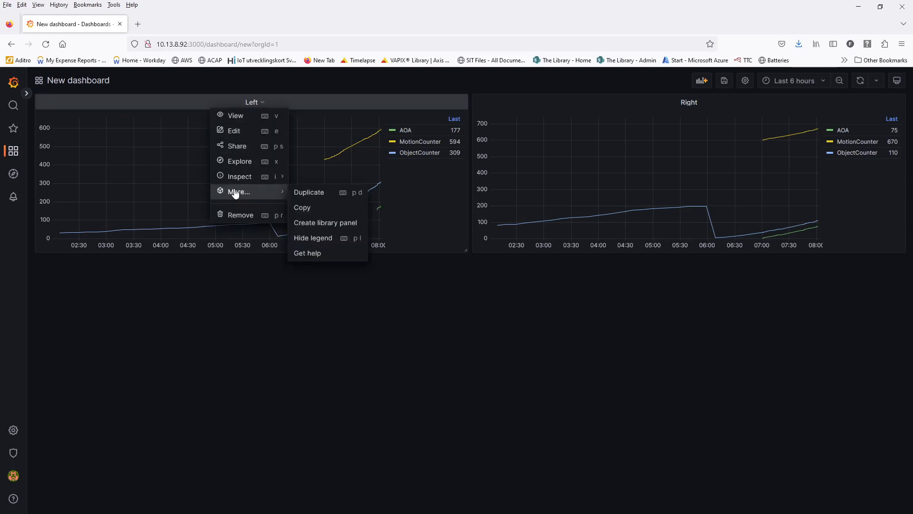
{"action": "left_click", "coordinate": [304, 193]}
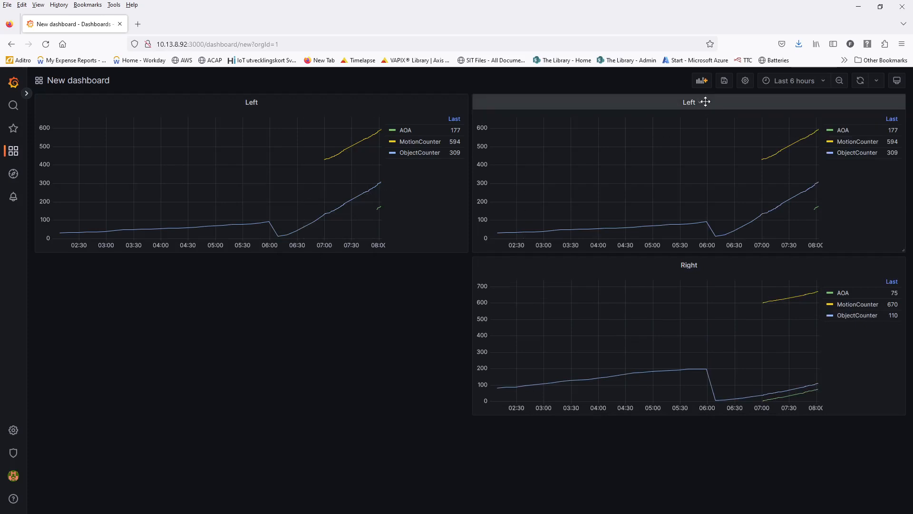
{"action": "left_click_drag", "start_coordinate": [705, 102], "coordinate": [267, 265]}
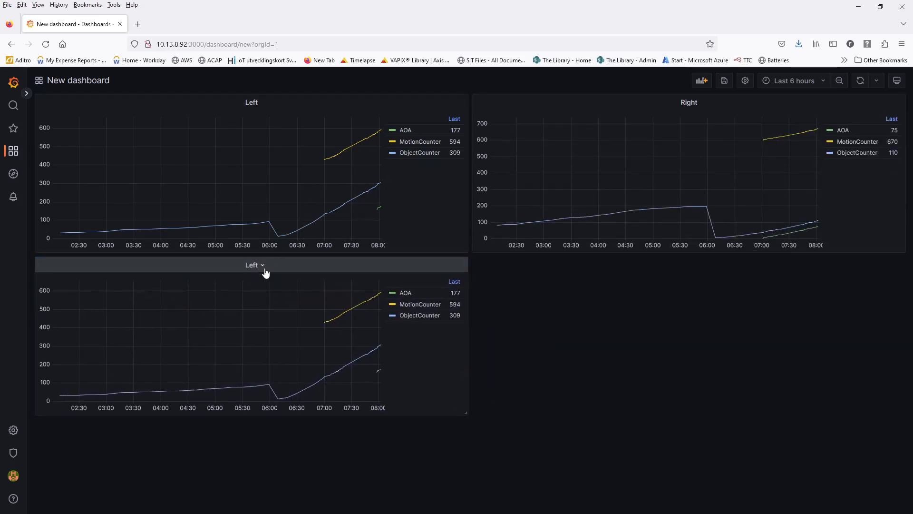
- Title the copy 'Left Cars', chart field(car), and apply
{"action": "left_click", "coordinate": [262, 269]}
{"action": "left_click", "coordinate": [255, 292]}
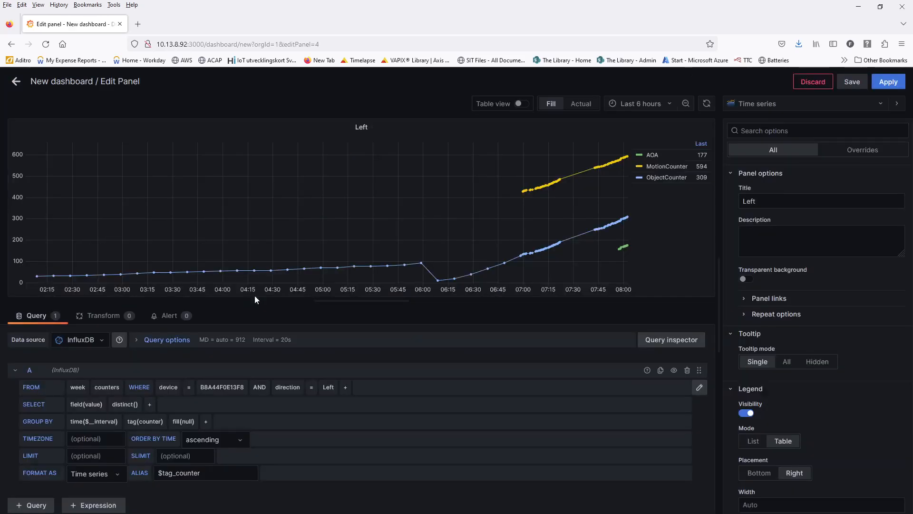
{"action": "double_click", "coordinate": [792, 201]}
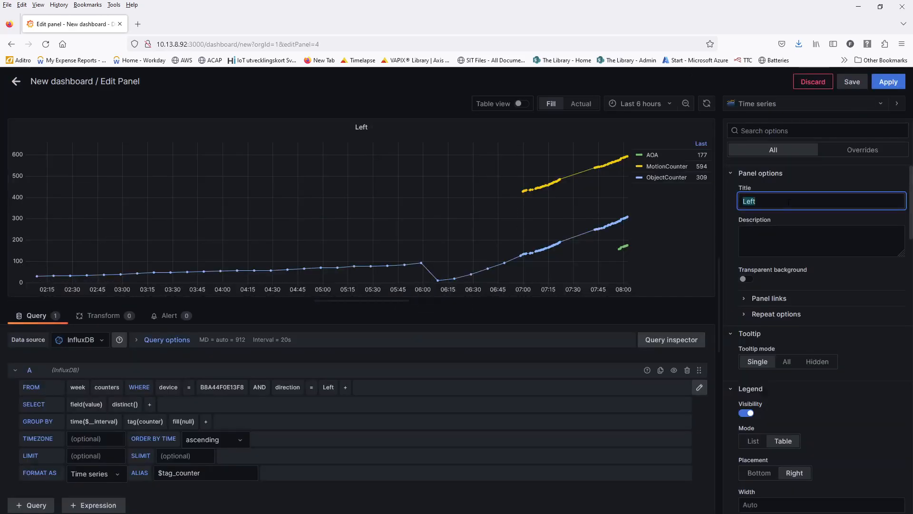
{"action": "left_click", "coordinate": [792, 201]}
{"action": "double_click", "coordinate": [792, 201]}
{"action": "left_click", "coordinate": [792, 201]}
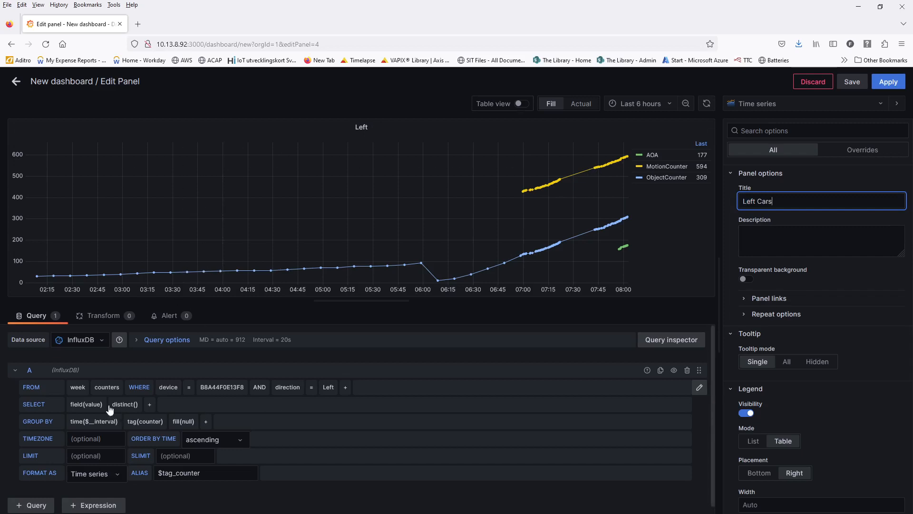
{"action": "left_click", "coordinate": [93, 406]}
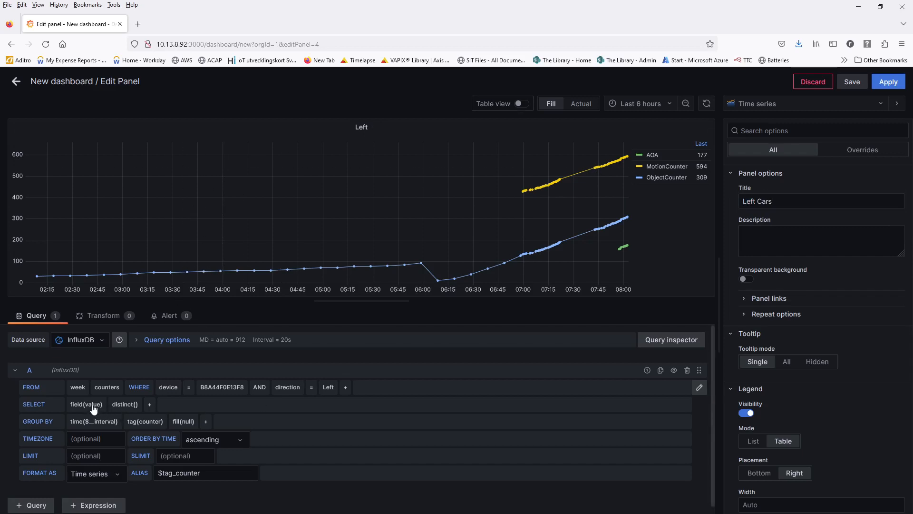
{"action": "left_click", "coordinate": [98, 438]}
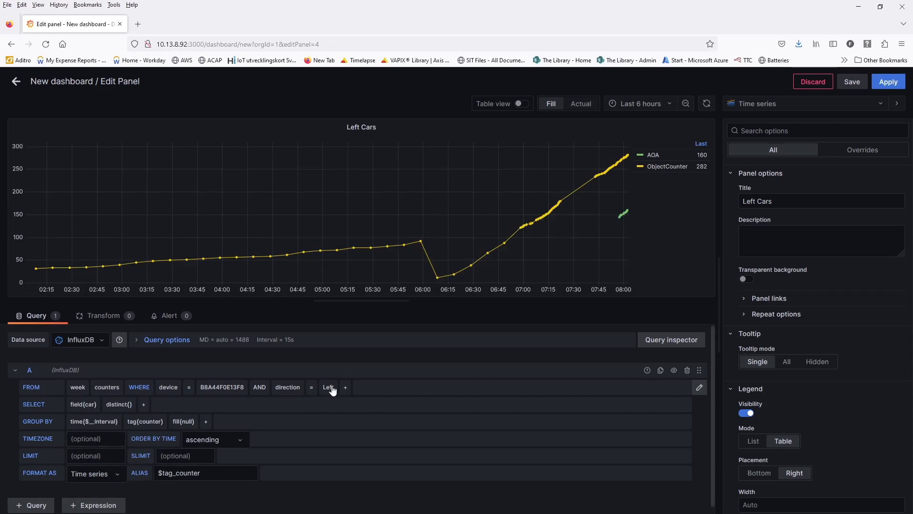
{"action": "left_click", "coordinate": [896, 89]}
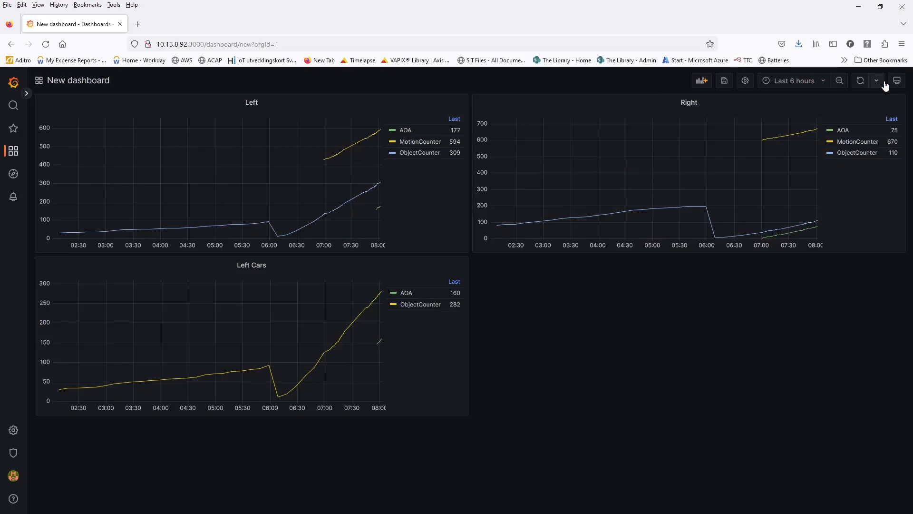
- Duplicate the Left Cars panel
{"action": "left_click", "coordinate": [271, 268]}
{"action": "mouse_move", "coordinate": [252, 359]}
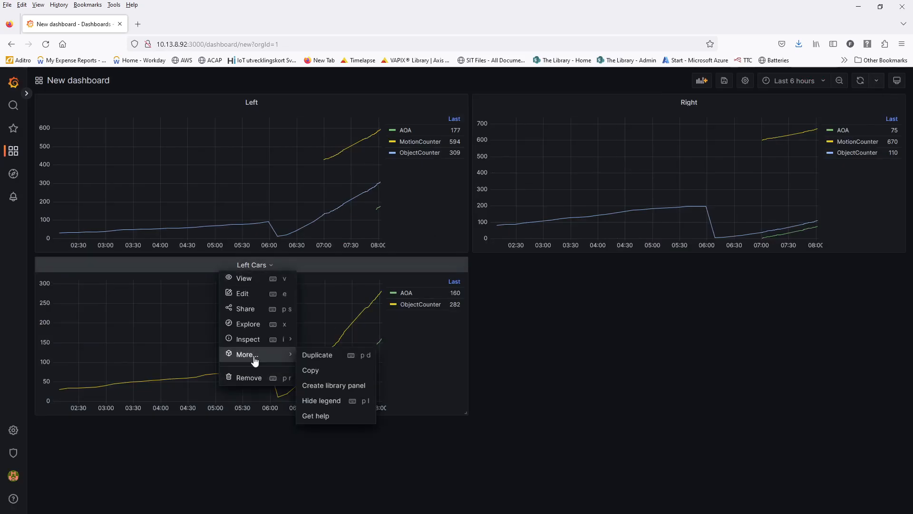
{"action": "left_click", "coordinate": [318, 355]}
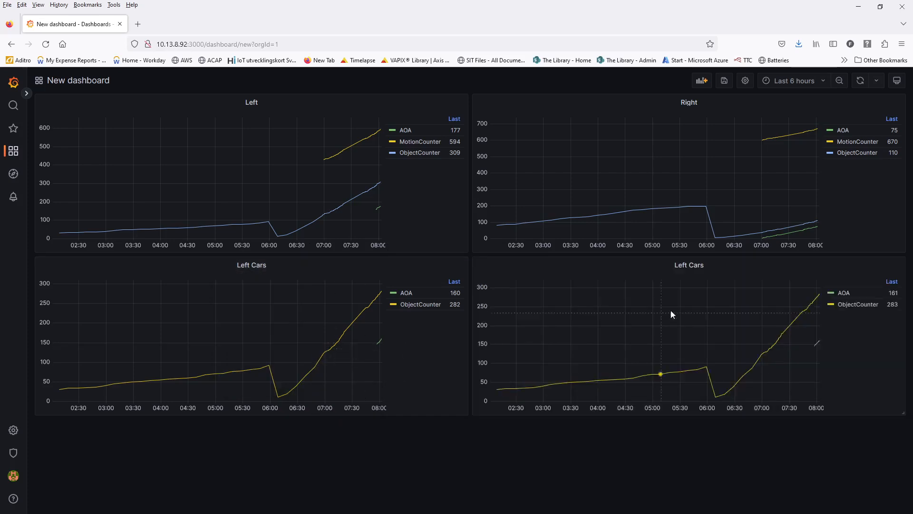
- Rename the copy to Right Cars, set direction = Right, and apply
{"action": "left_click", "coordinate": [709, 270]}
{"action": "left_click", "coordinate": [697, 292]}
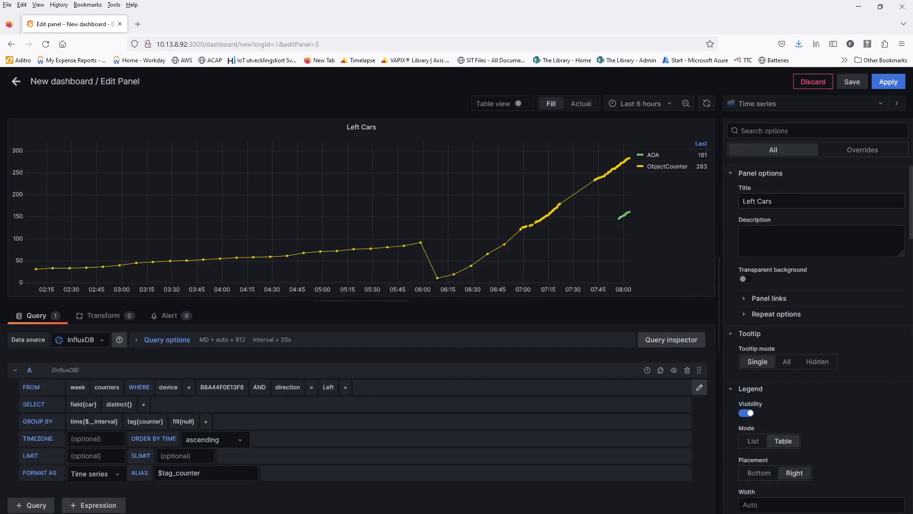
{"action": "left_click", "coordinate": [756, 202]}
{"action": "double_click", "coordinate": [751, 202]}
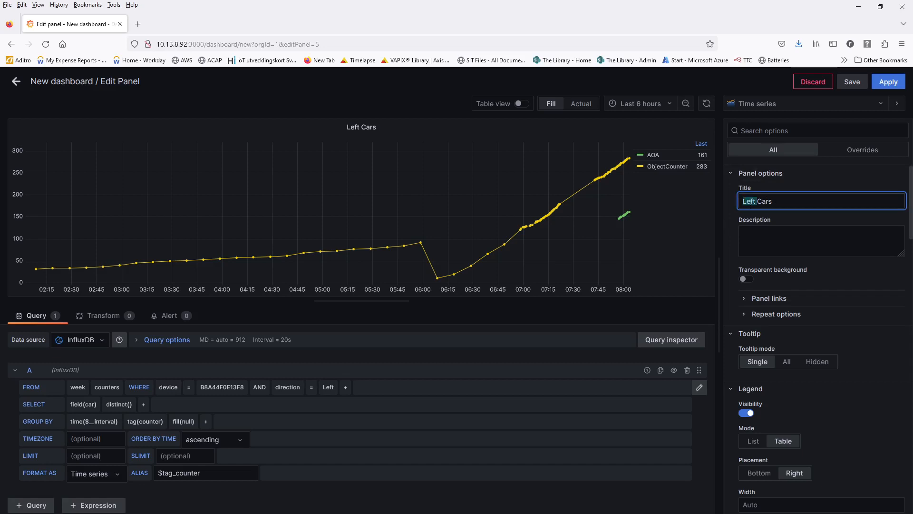
{"action": "type", "text": "Right"}
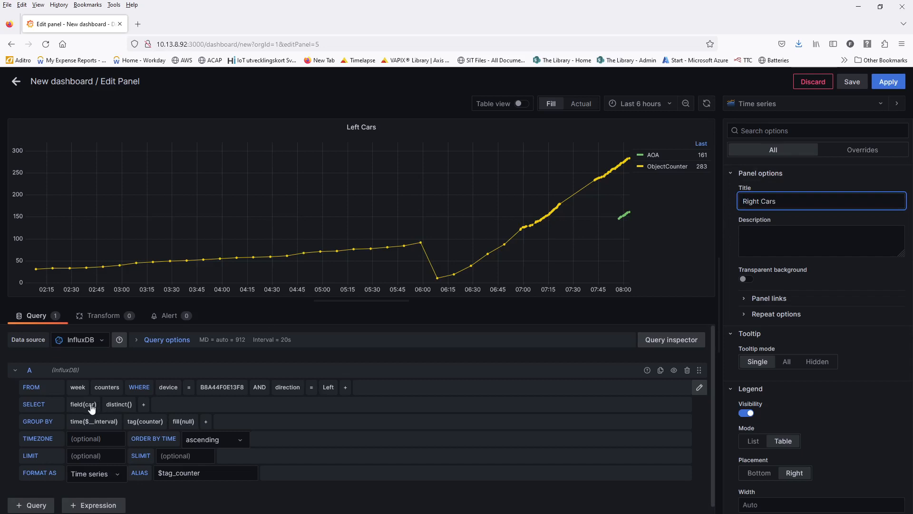
{"action": "left_click", "coordinate": [328, 387]}
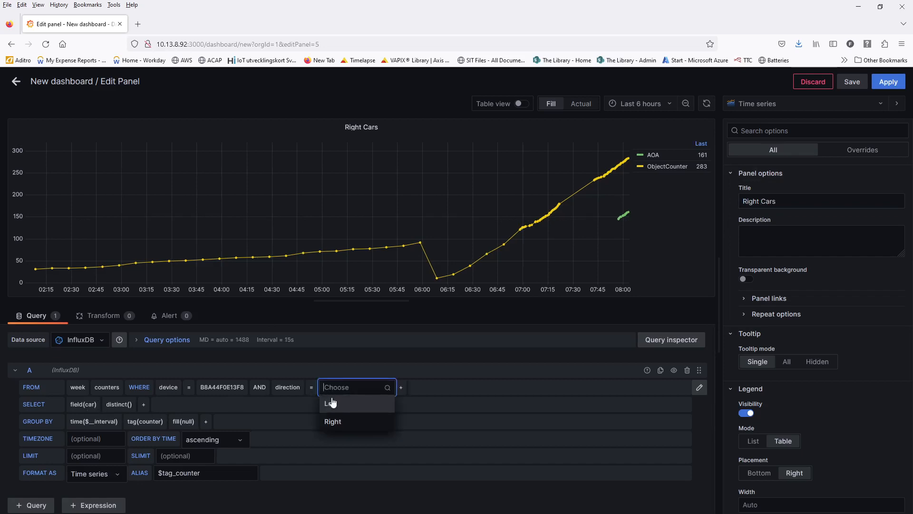
{"action": "left_click", "coordinate": [340, 423]}
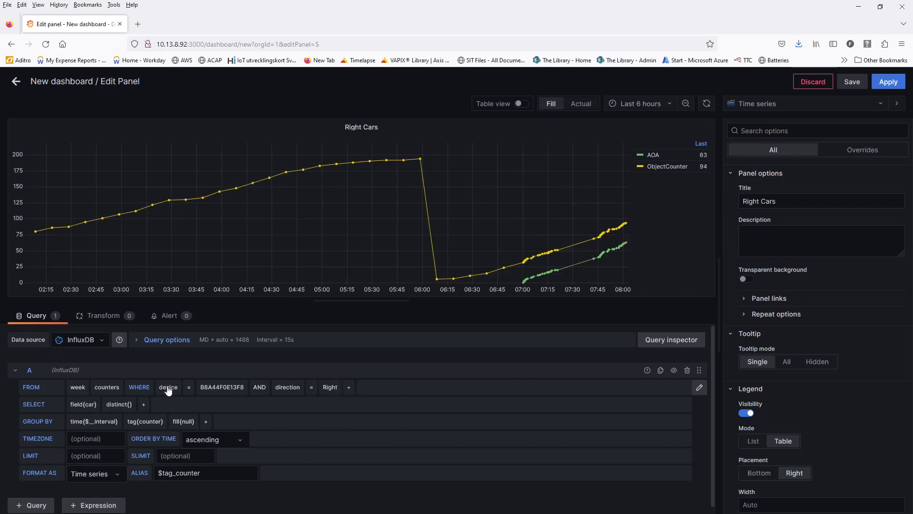
{"action": "left_click", "coordinate": [889, 82]}
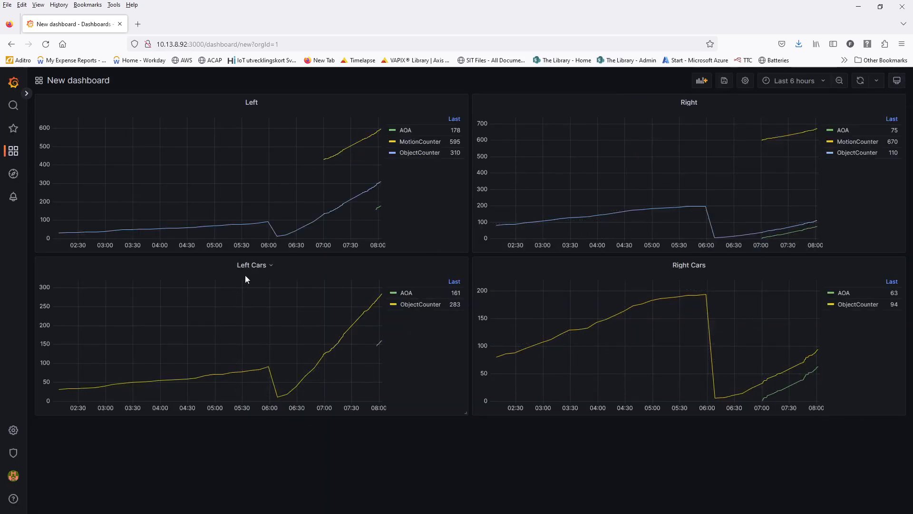
- Duplicate the Left Cars panel and move the copy to the bottom-left
{"action": "left_click", "coordinate": [271, 265]}
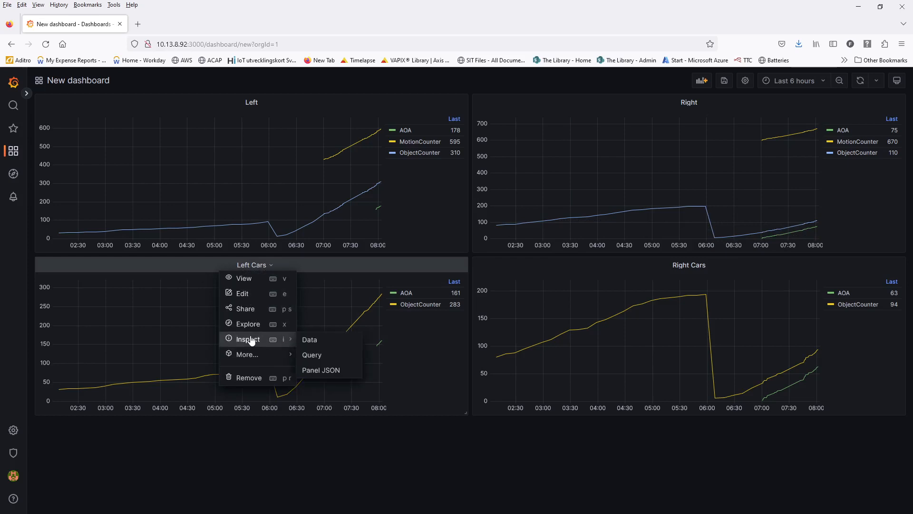
{"action": "mouse_move", "coordinate": [252, 357]}
{"action": "left_click", "coordinate": [328, 355]}
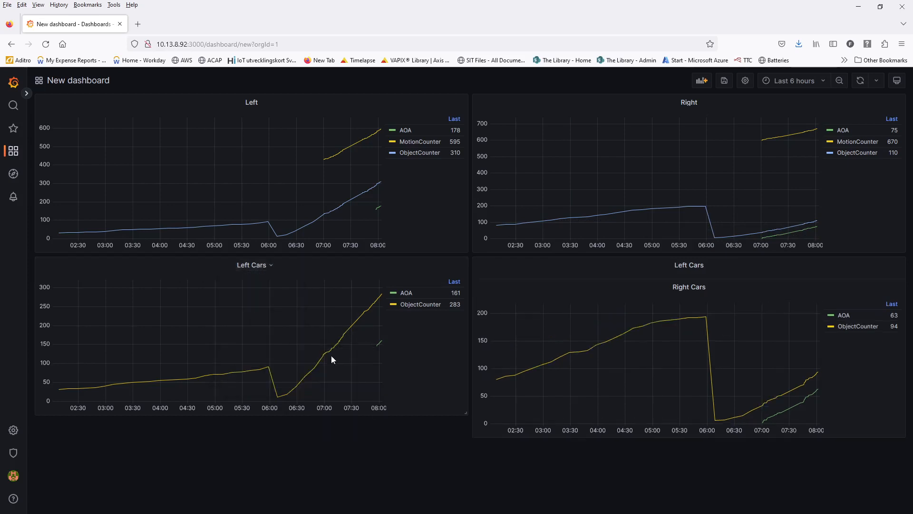
{"action": "left_click_drag", "start_coordinate": [689, 269], "coordinate": [259, 420]}
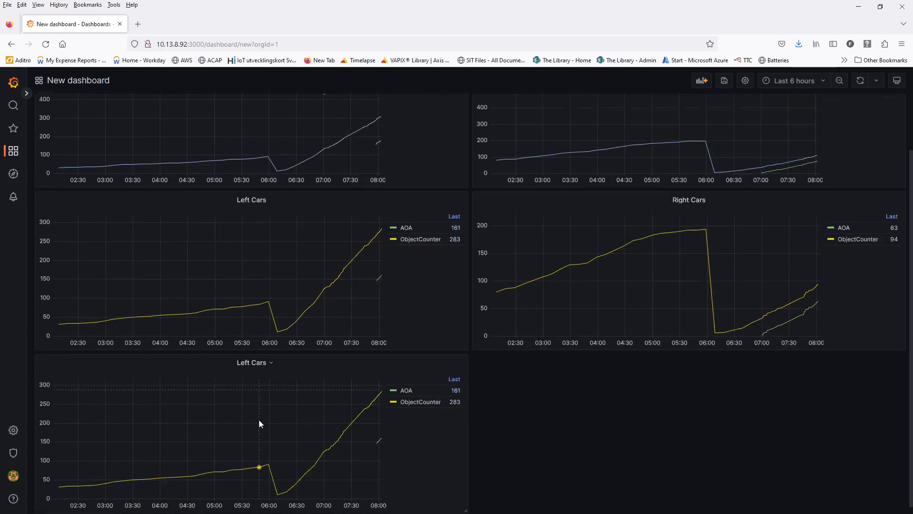
- Rename the copy to Left Humans, chart field(human), and apply
{"action": "left_click", "coordinate": [268, 357]}
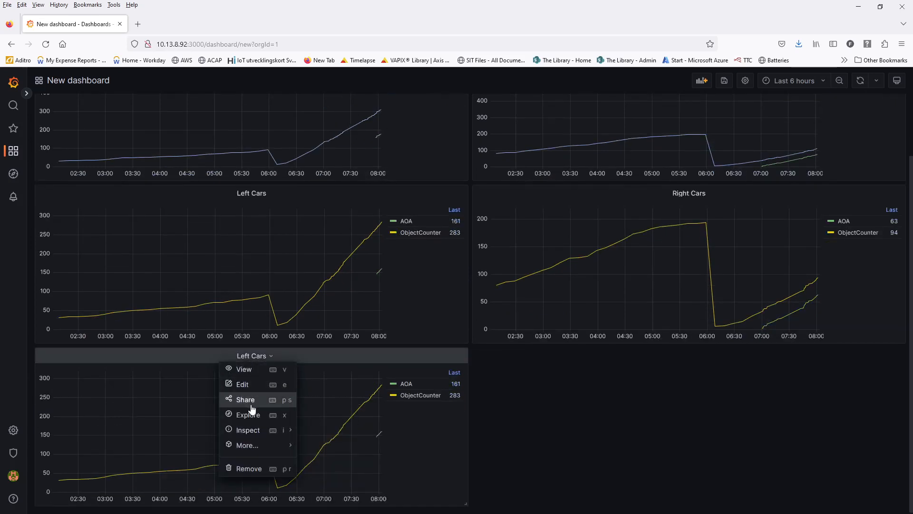
{"action": "left_click", "coordinate": [247, 384]}
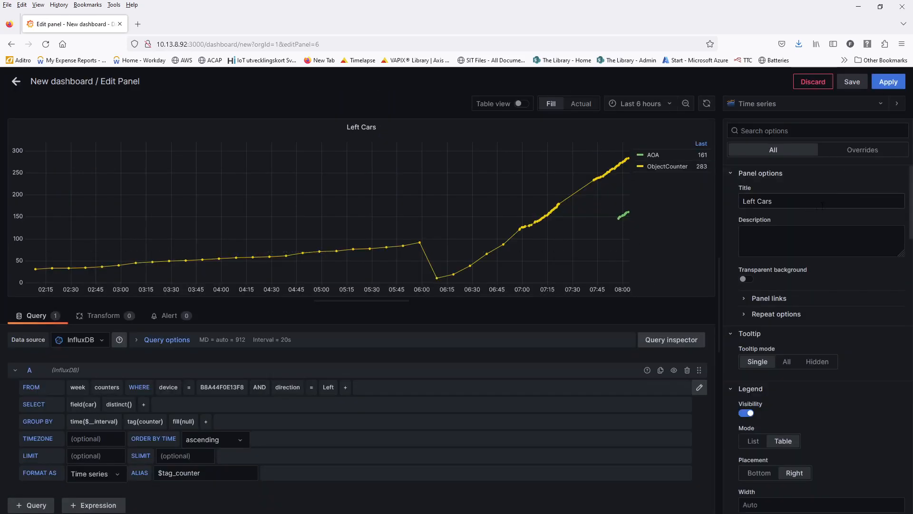
{"action": "double_click", "coordinate": [766, 201]}
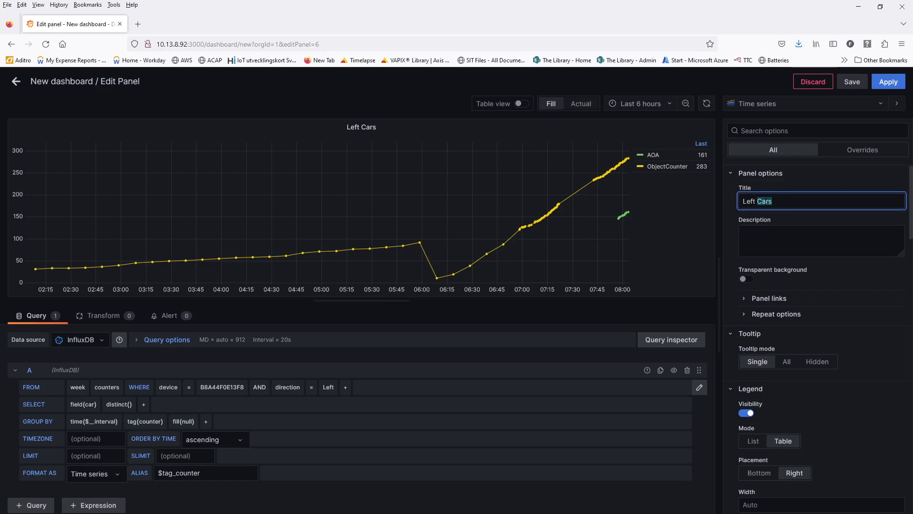
{"action": "type", "text": "Human"}
{"action": "left_click", "coordinate": [89, 405]}
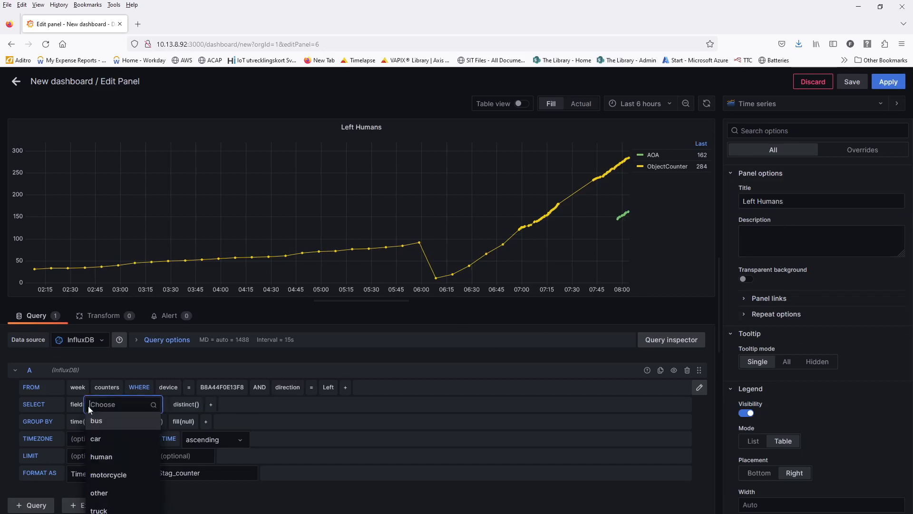
{"action": "left_click", "coordinate": [97, 457]}
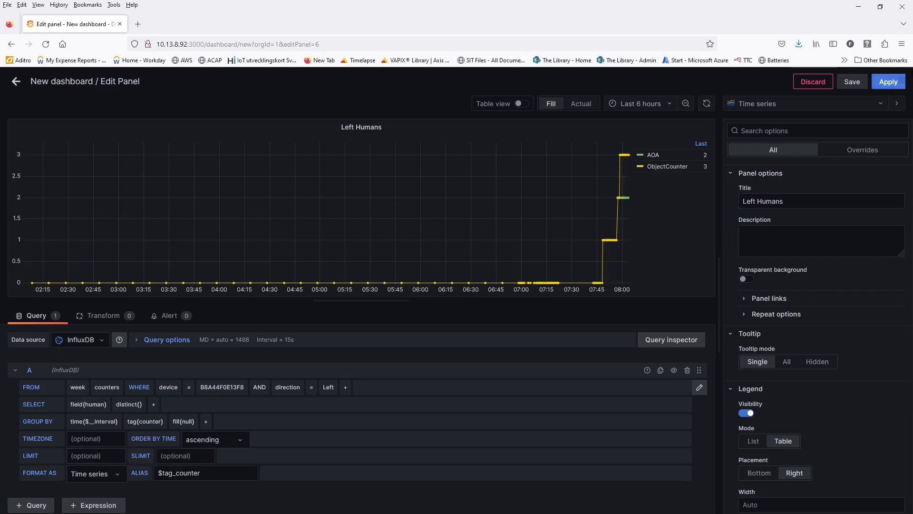
{"action": "left_click", "coordinate": [892, 82]}
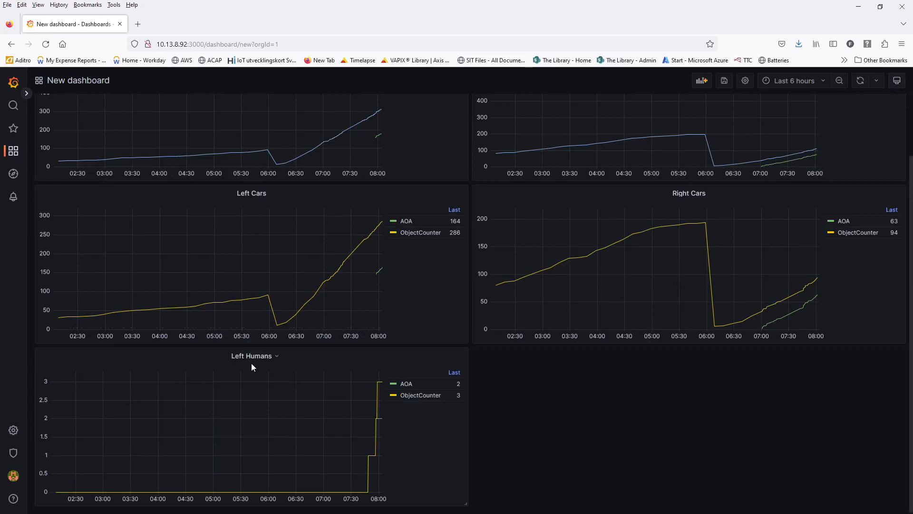
- Duplicate the Left Humans panel
{"action": "left_click", "coordinate": [277, 357]}
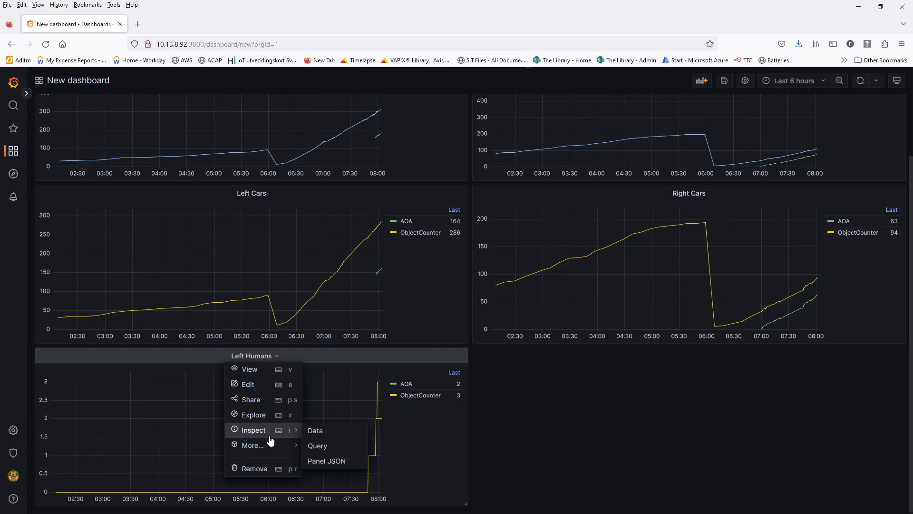
{"action": "mouse_move", "coordinate": [269, 446]}
{"action": "left_click", "coordinate": [329, 449]}
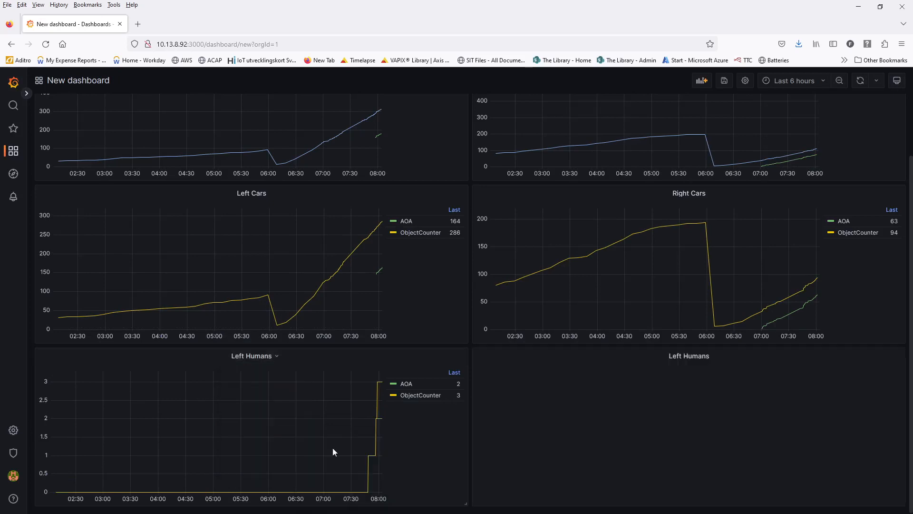
- Rename the copy to Right Humans, set direction = Right keeping field(human), and apply
{"action": "left_click", "coordinate": [715, 363]}
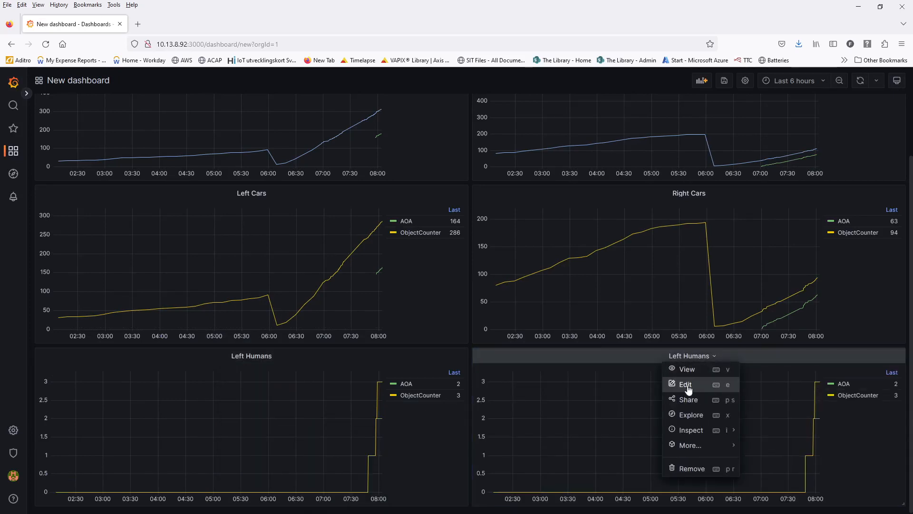
{"action": "left_click", "coordinate": [685, 382]}
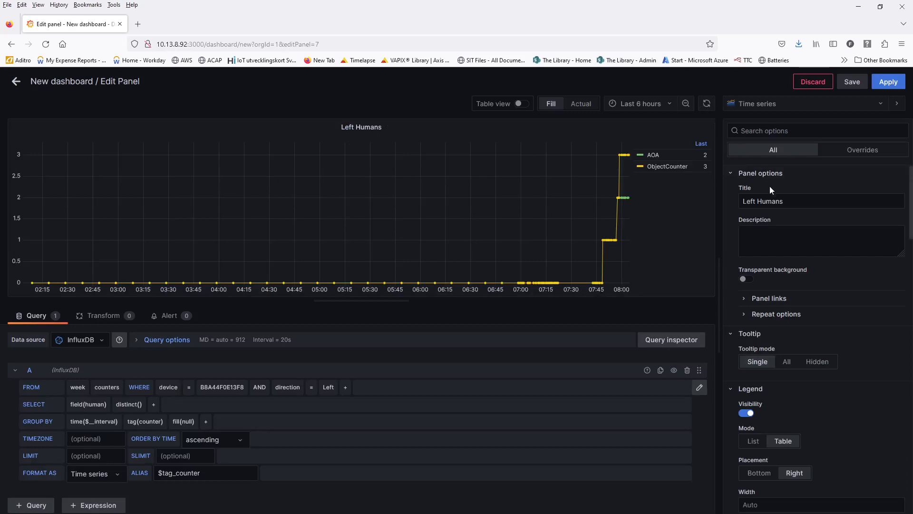
{"action": "double_click", "coordinate": [752, 201]}
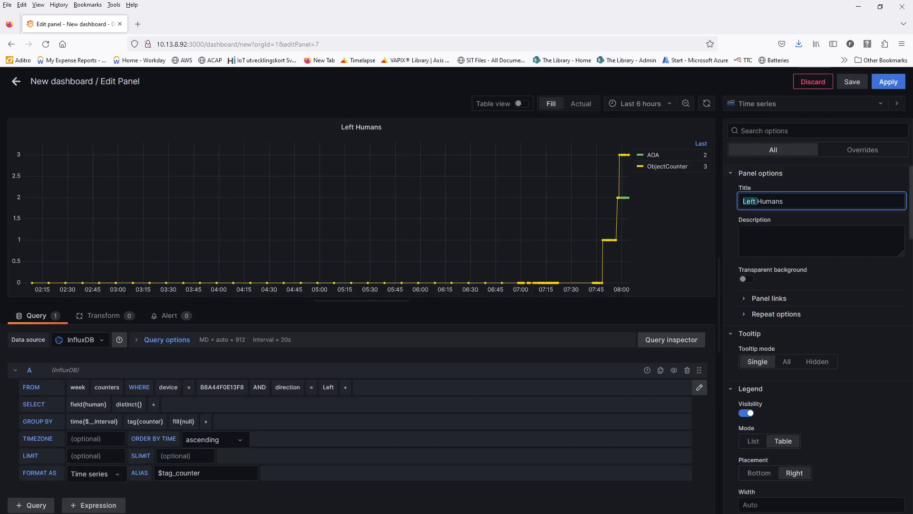
{"action": "type", "text": "Right"}
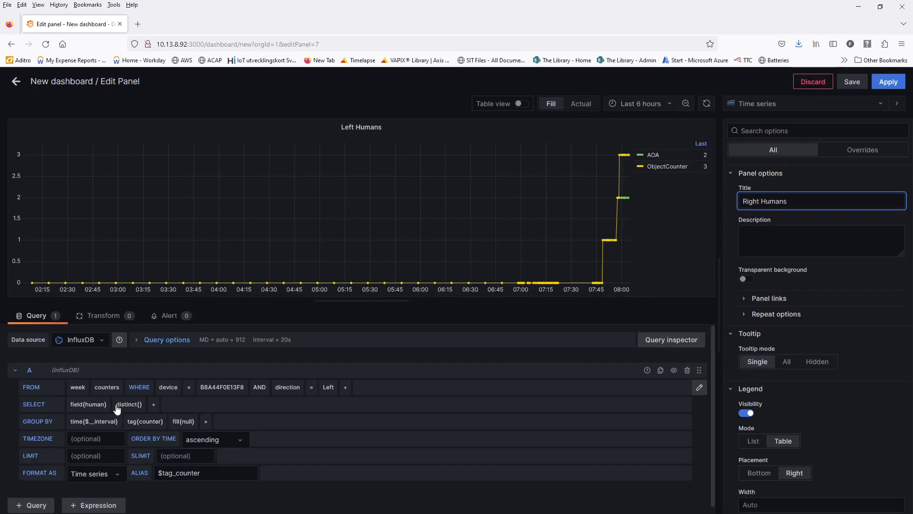
{"action": "left_click", "coordinate": [329, 389]}
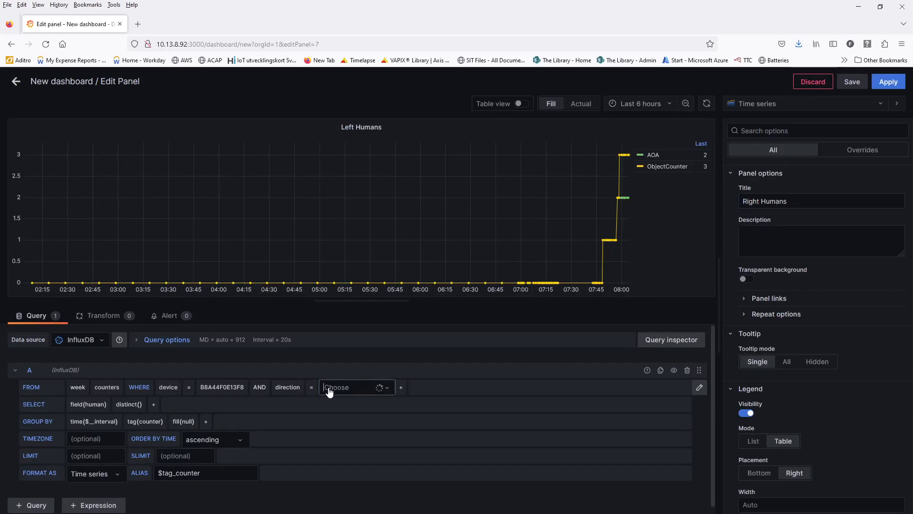
{"action": "left_click", "coordinate": [332, 421]}
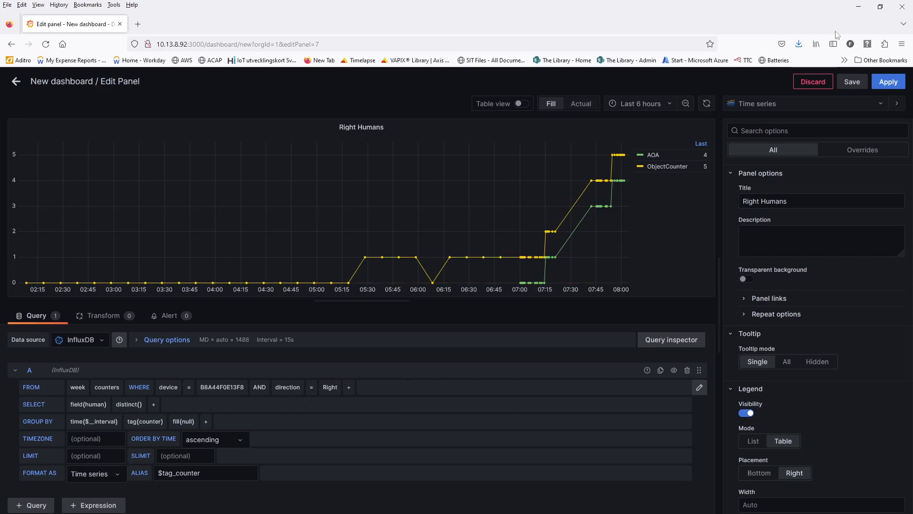
{"action": "left_click", "coordinate": [95, 405]}
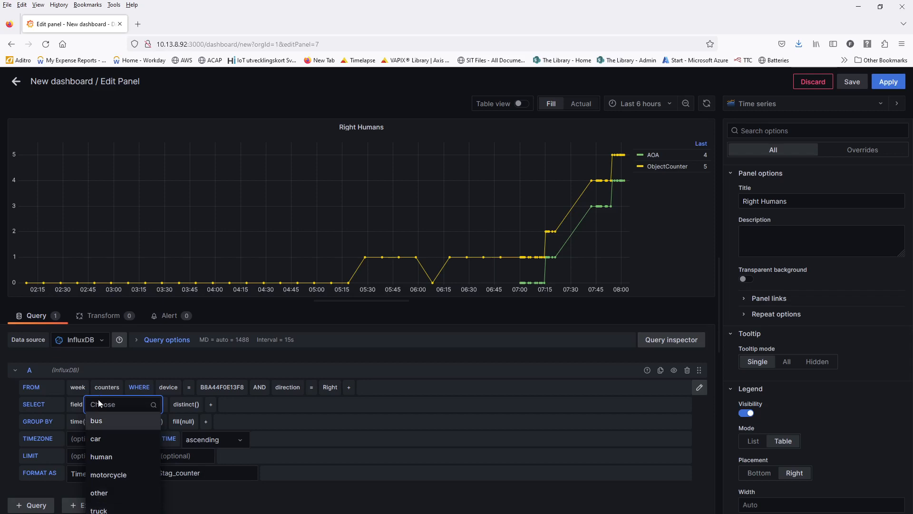
{"action": "left_click", "coordinate": [115, 457]}
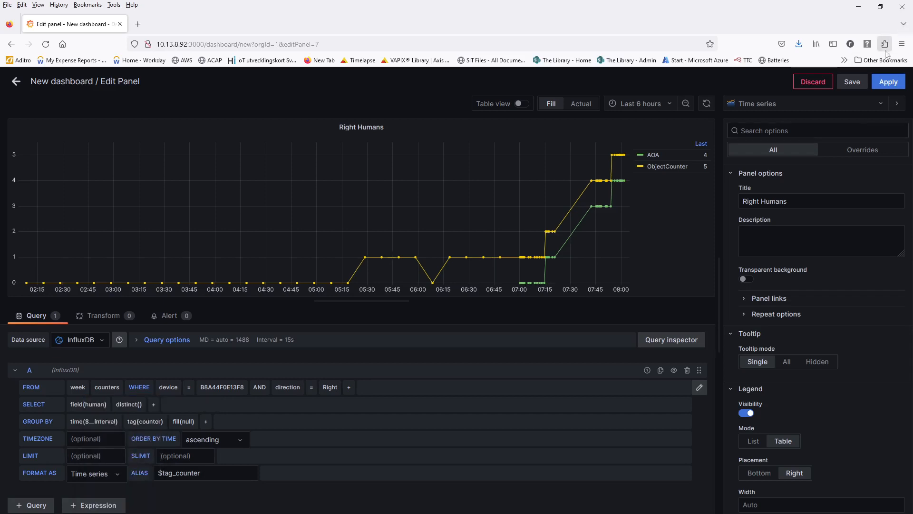
{"action": "left_click", "coordinate": [887, 81]}
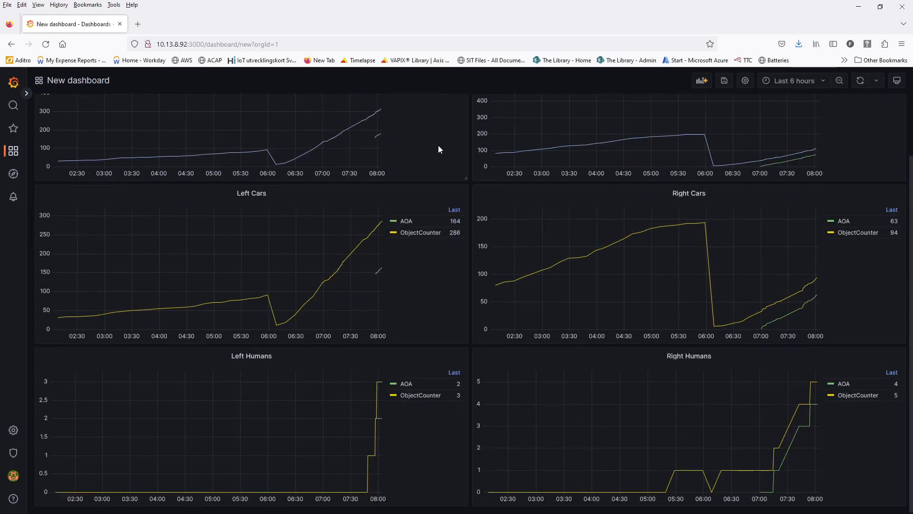
- Try a graph zoom, Last 1 hour and zoom-outs, then drag-select 06:39:18–08:56:03
{"action": "left_click_drag", "start_coordinate": [292, 231], "coordinate": [400, 230]}
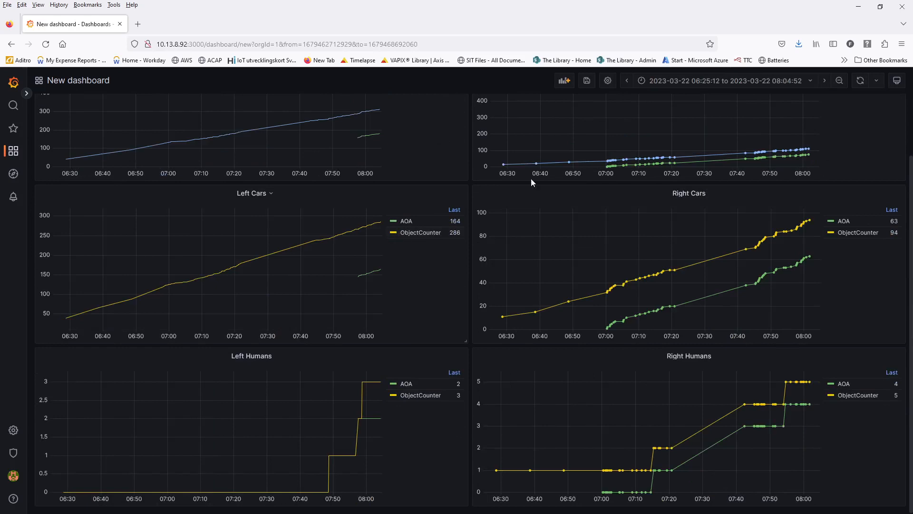
{"action": "left_click", "coordinate": [809, 84]}
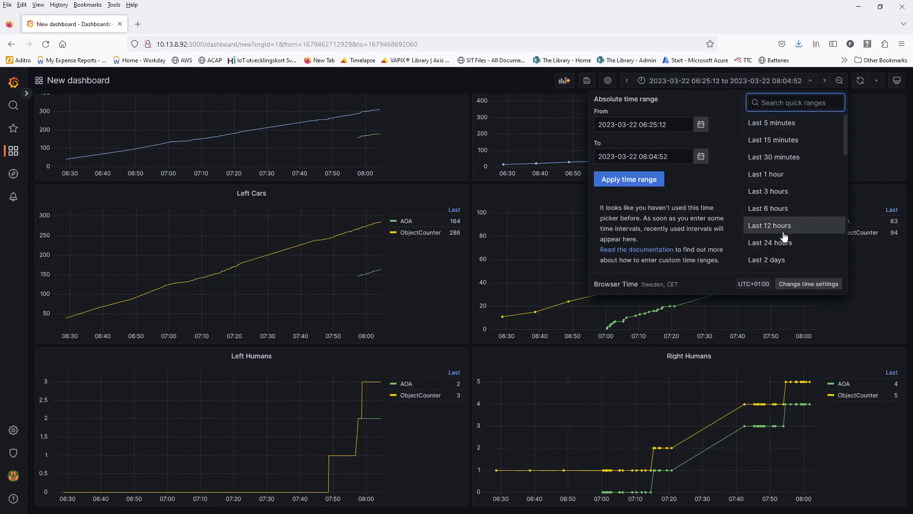
{"action": "left_click", "coordinate": [780, 175]}
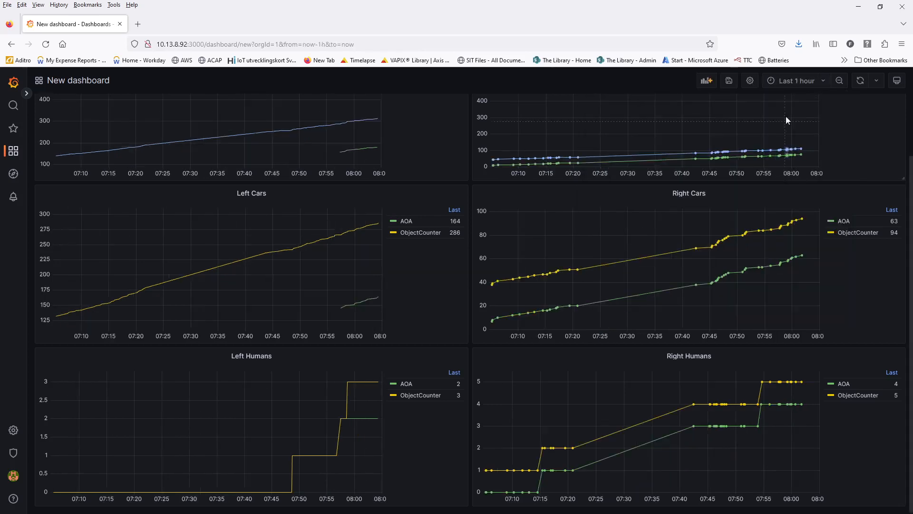
{"action": "left_click", "coordinate": [839, 81]}
{"action": "left_click", "coordinate": [839, 81]}
{"action": "left_click", "coordinate": [839, 81]}
{"action": "left_click", "coordinate": [839, 81]}
{"action": "left_click", "coordinate": [840, 80]}
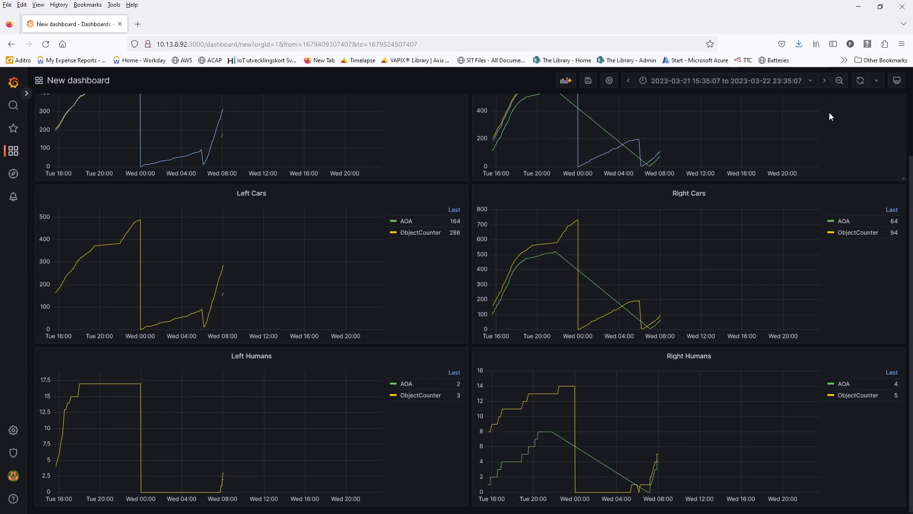
{"action": "scroll", "coordinate": [829, 112], "scroll_direction": "up", "scroll_amount": 3}
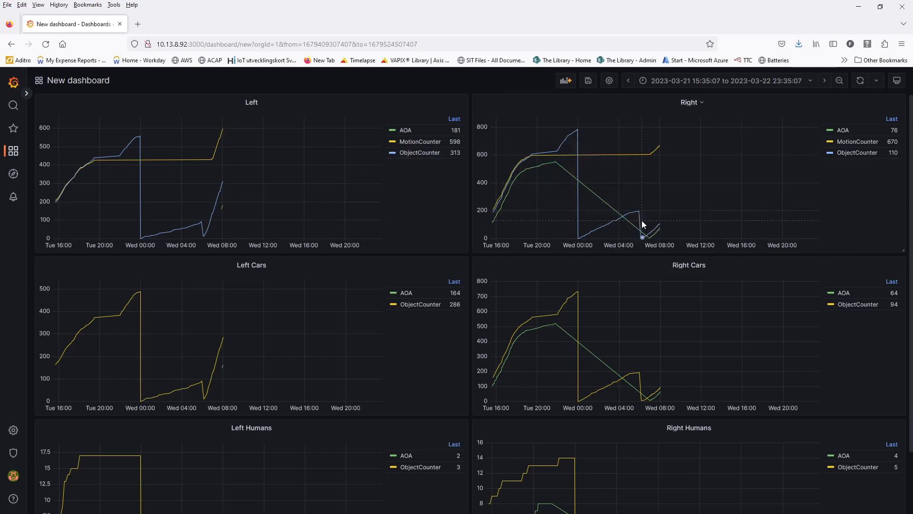
{"action": "left_click_drag", "start_coordinate": [647, 222], "coordinate": [669, 220]}
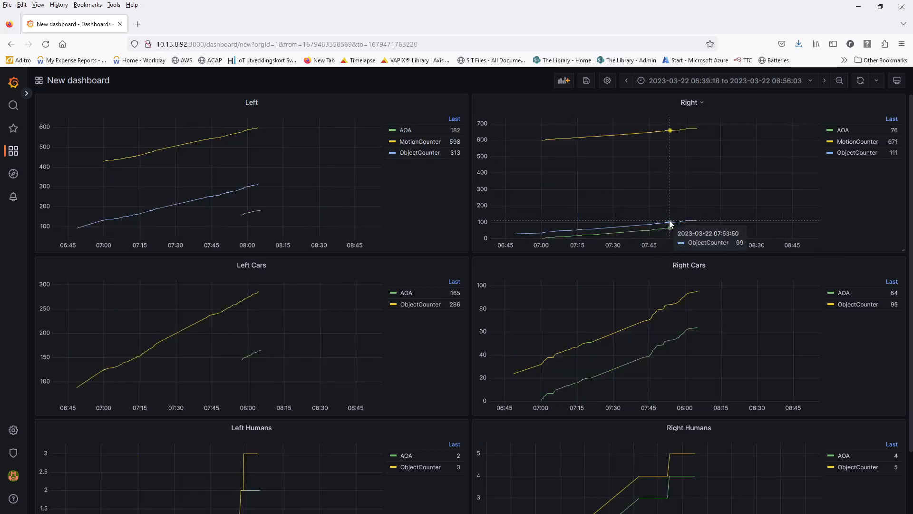